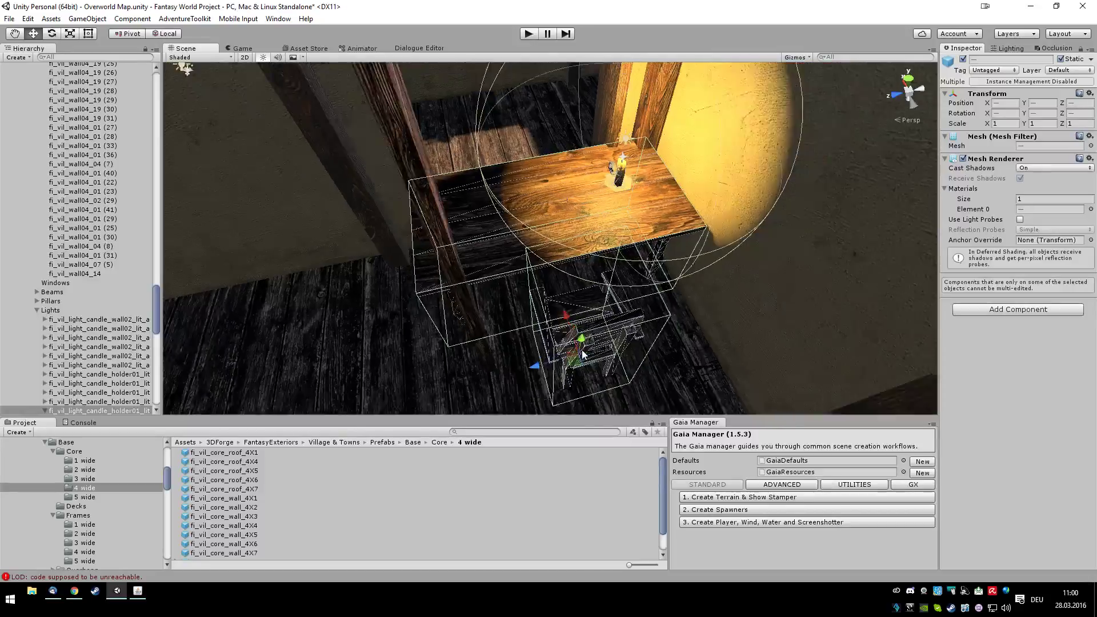
# Move the selected table, chair and candle across the wall into the neighbouring room.
pyautogui.moveTo(526, 310); pyautogui.dragTo(366, 324)
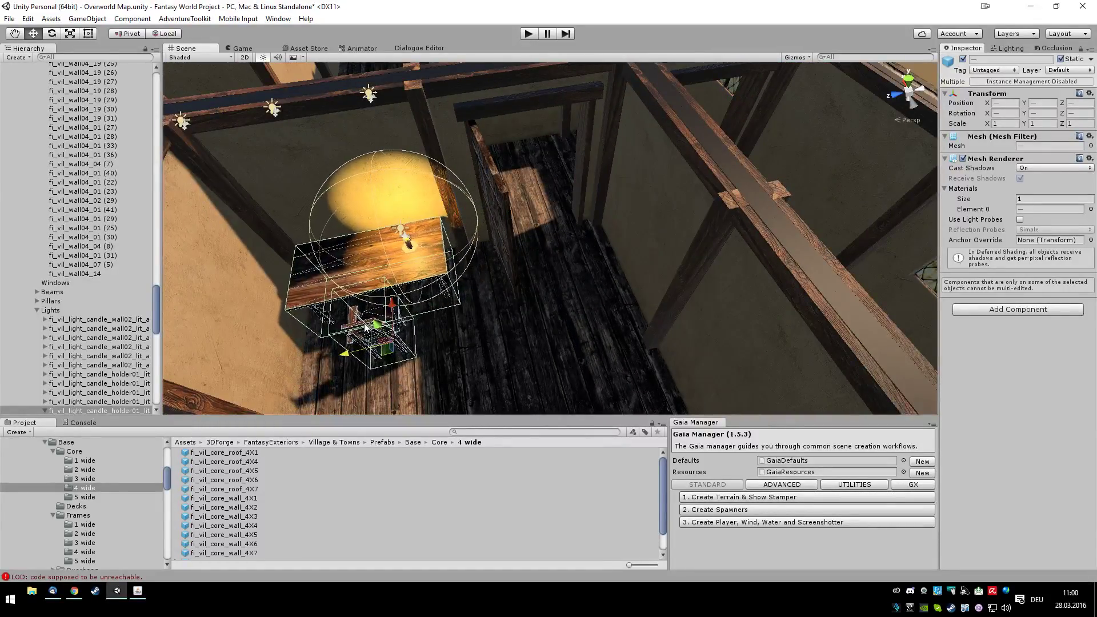
pyautogui.scroll(-5, 530, 323)
pyautogui.scroll(-3, 530, 323)
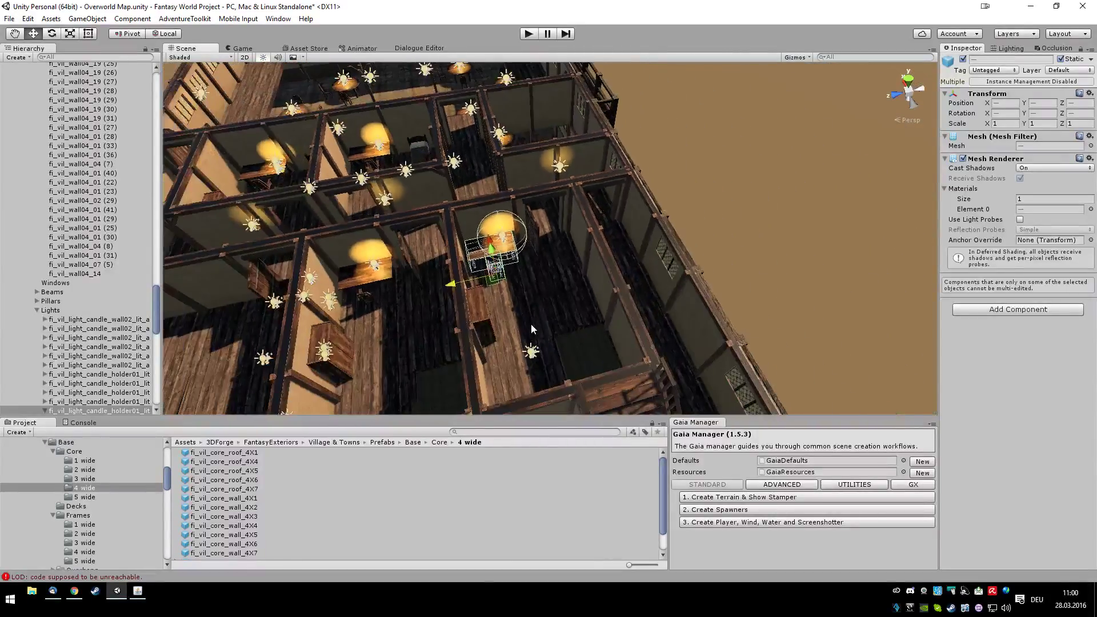
# Delete the original table, chair and candle holder beside the door of the large end room.
pyautogui.keyDown('alt'); pyautogui.moveTo(537, 327); pyautogui.dragTo(510, 293); pyautogui.keyUp('alt')
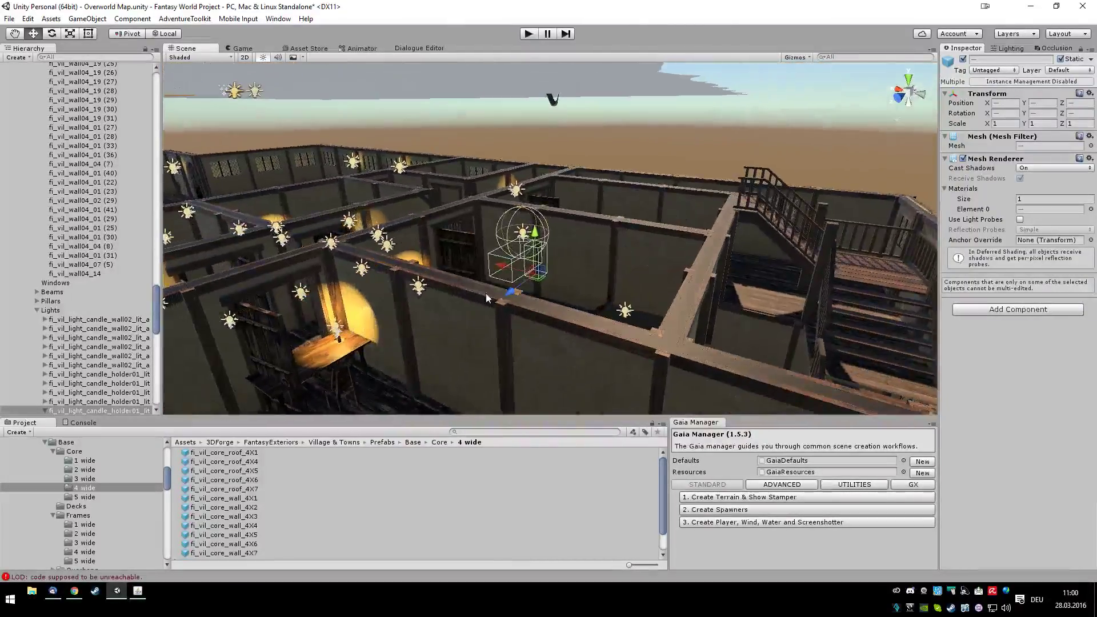
pyautogui.click(338, 341)
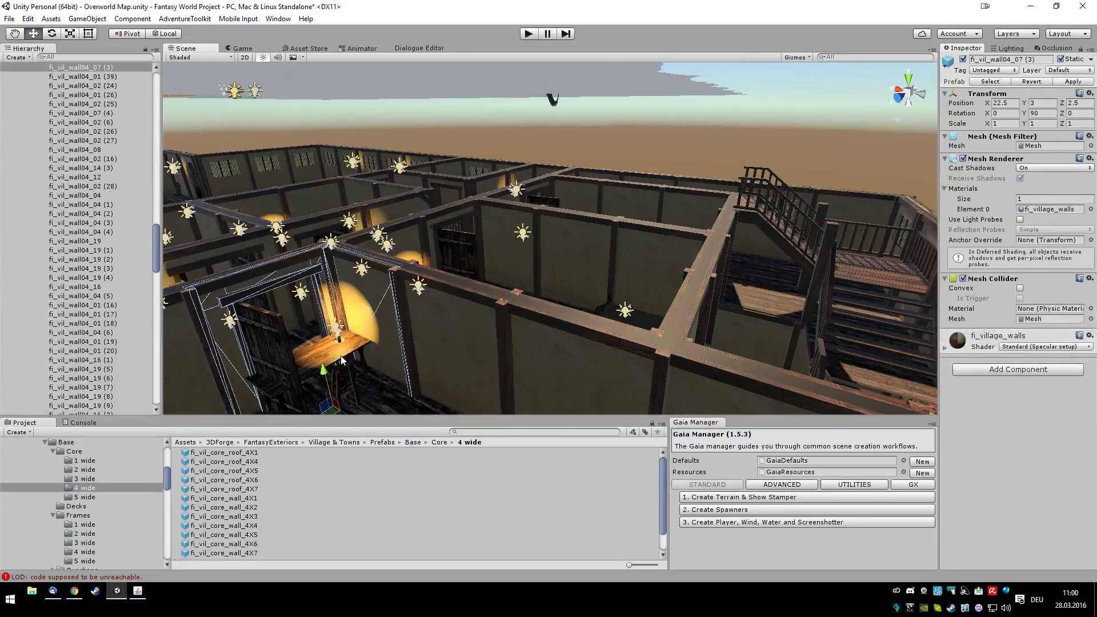
pyautogui.press('Delete')
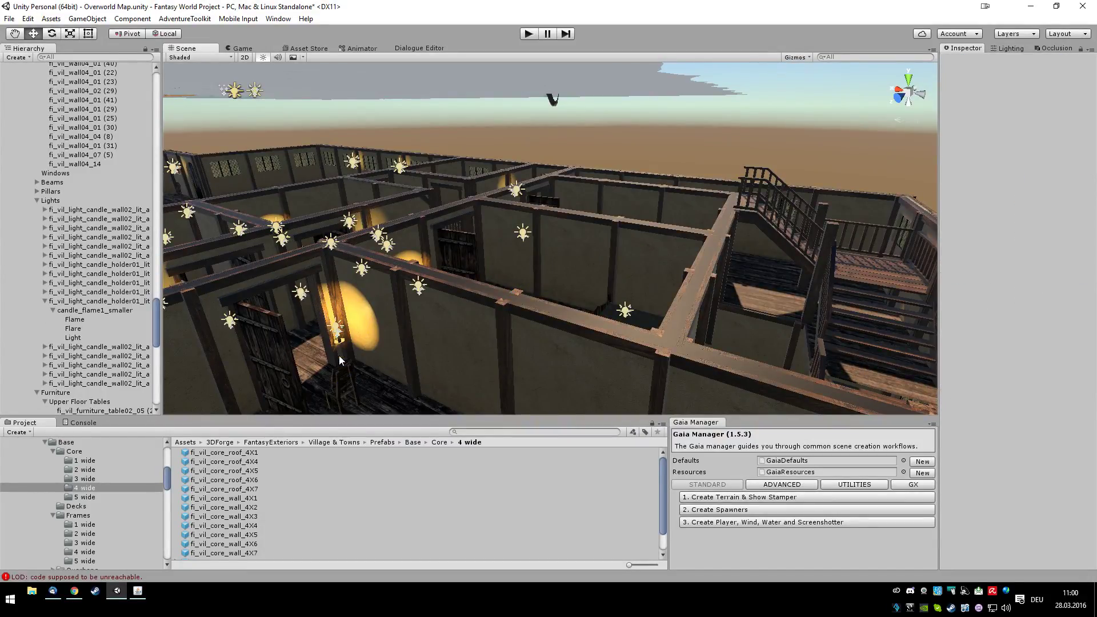
pyautogui.click(338, 378)
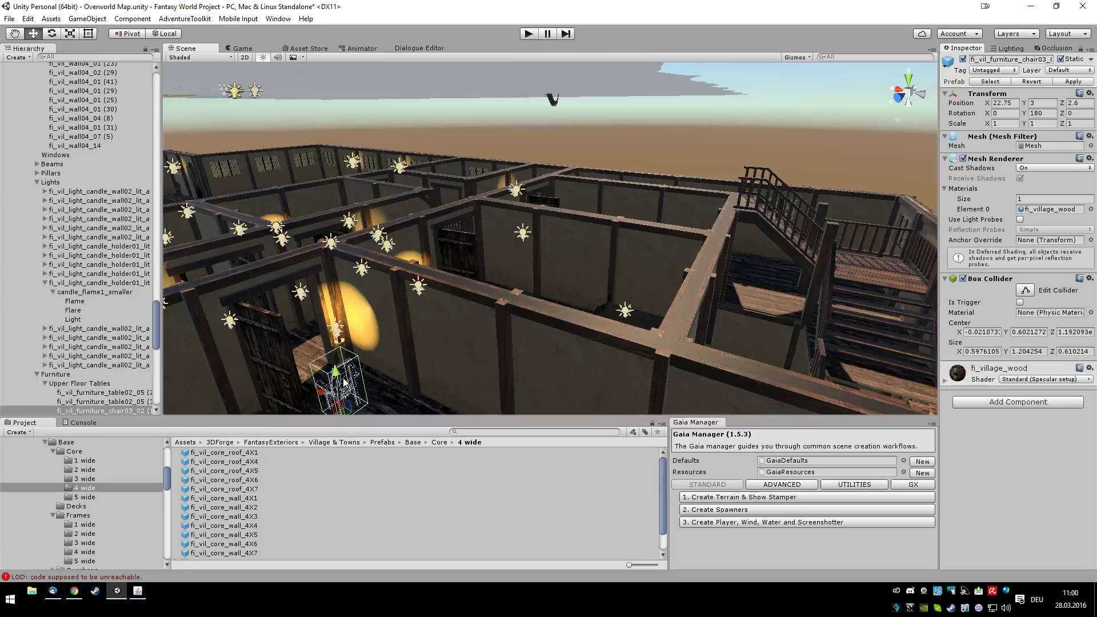
pyautogui.doubleClick(114, 410)
pyautogui.keyDown('alt'); pyautogui.moveTo(435, 306); pyautogui.dragTo(295, 375); pyautogui.keyUp('alt')
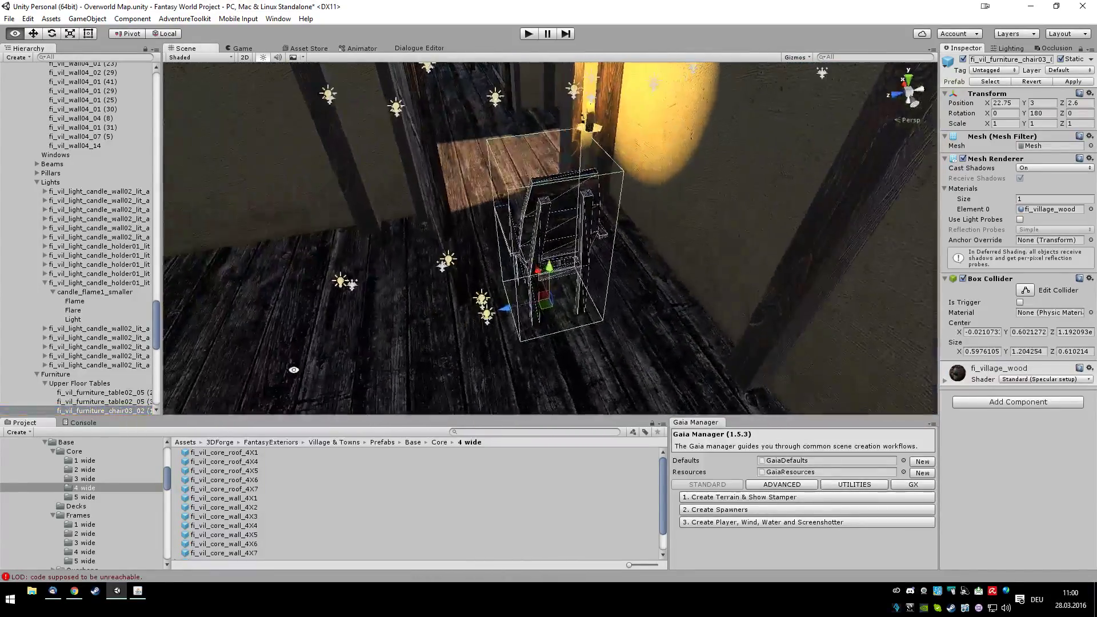
pyautogui.press('Delete')
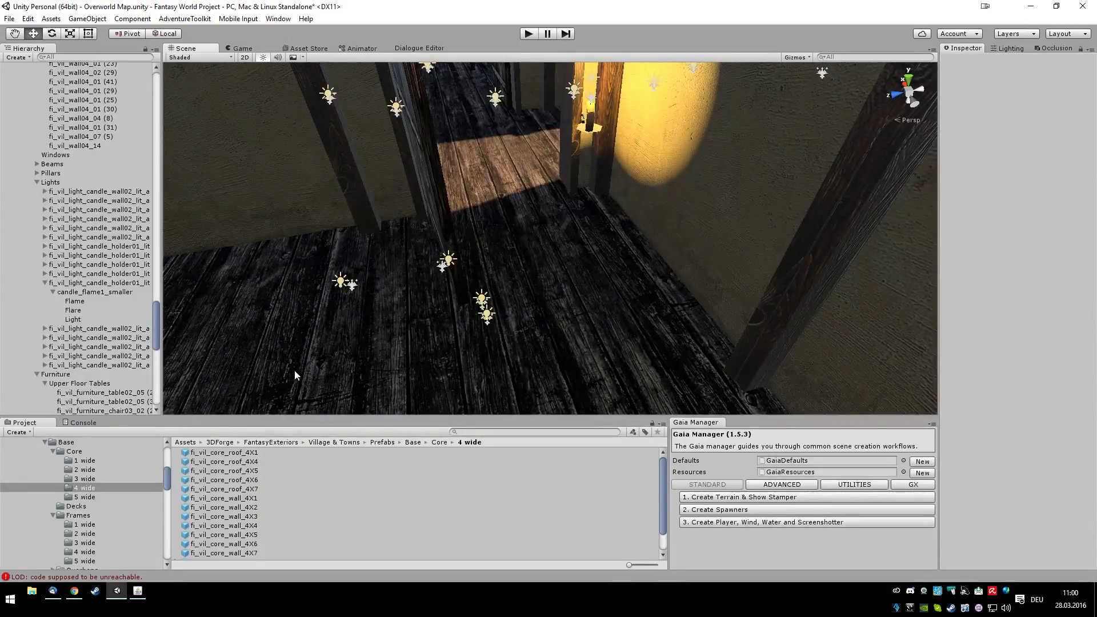
pyautogui.click(591, 133)
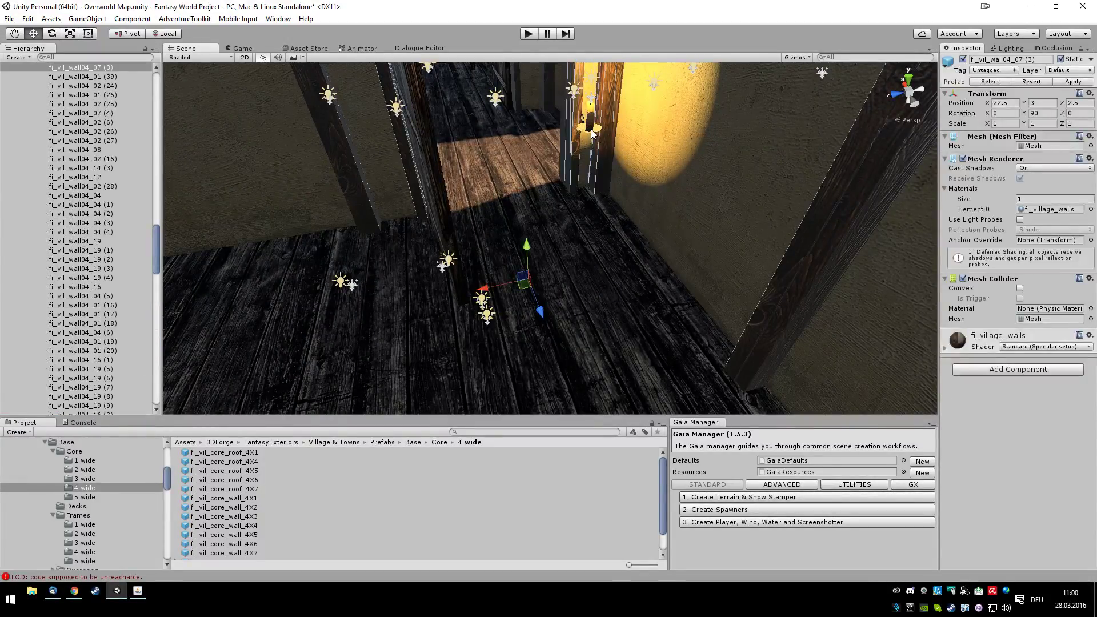
pyautogui.press('Delete')
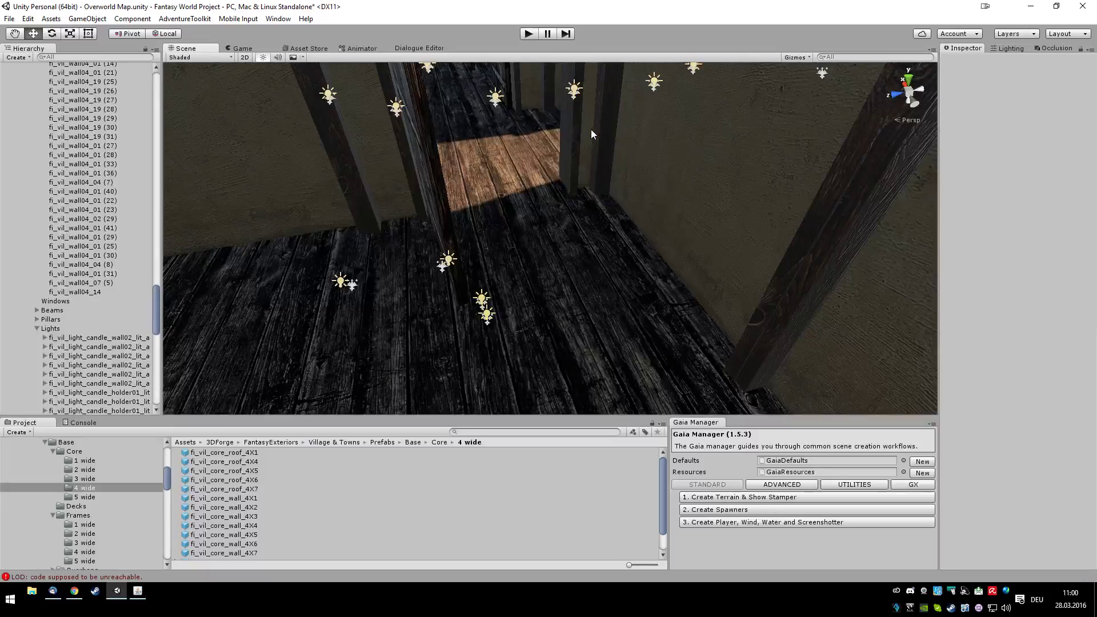
# Duplicate the bed in the small room across the corridor and move the copy into the large end room at X 25.55.
pyautogui.scroll(-5, 544, 232)
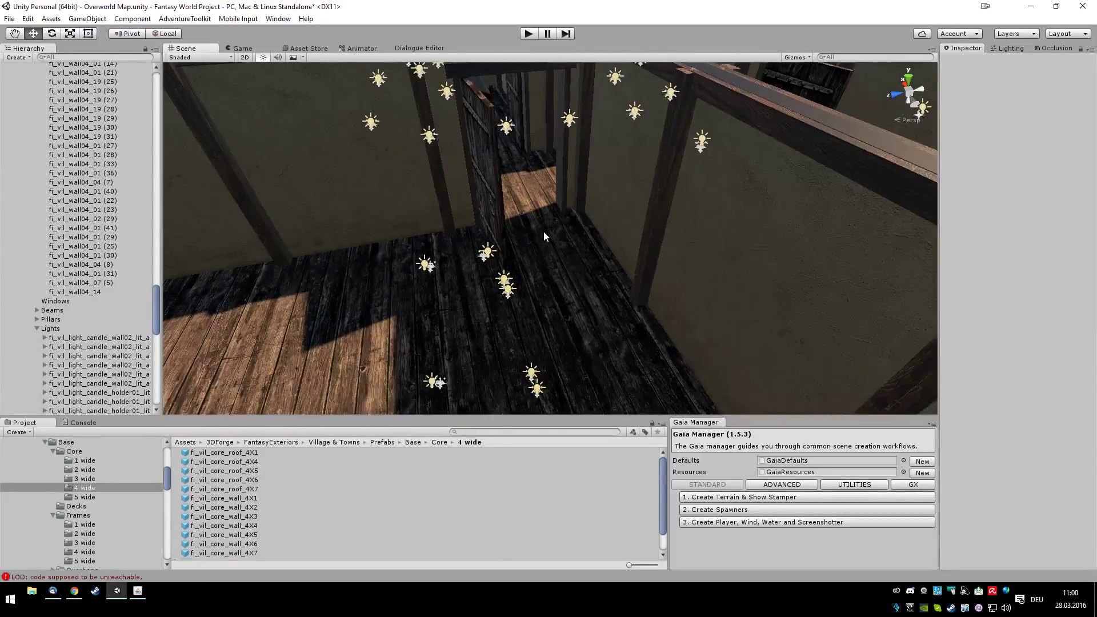
pyautogui.scroll(-10, 544, 231)
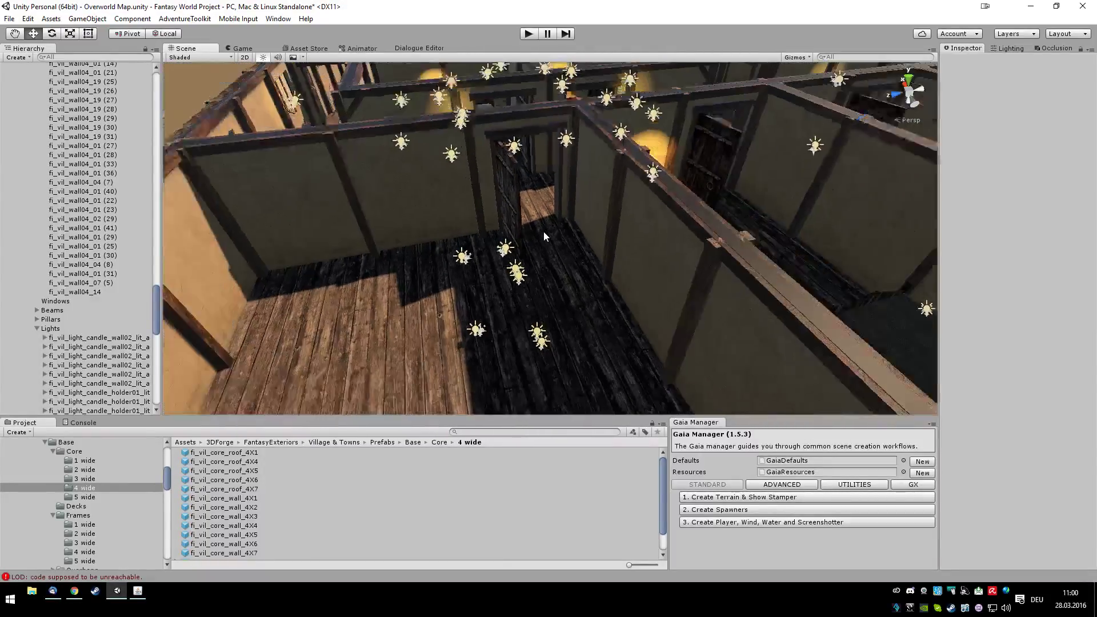
pyautogui.keyDown('alt'); pyautogui.moveTo(544, 231); pyautogui.dragTo(755, 335); pyautogui.keyUp('alt')
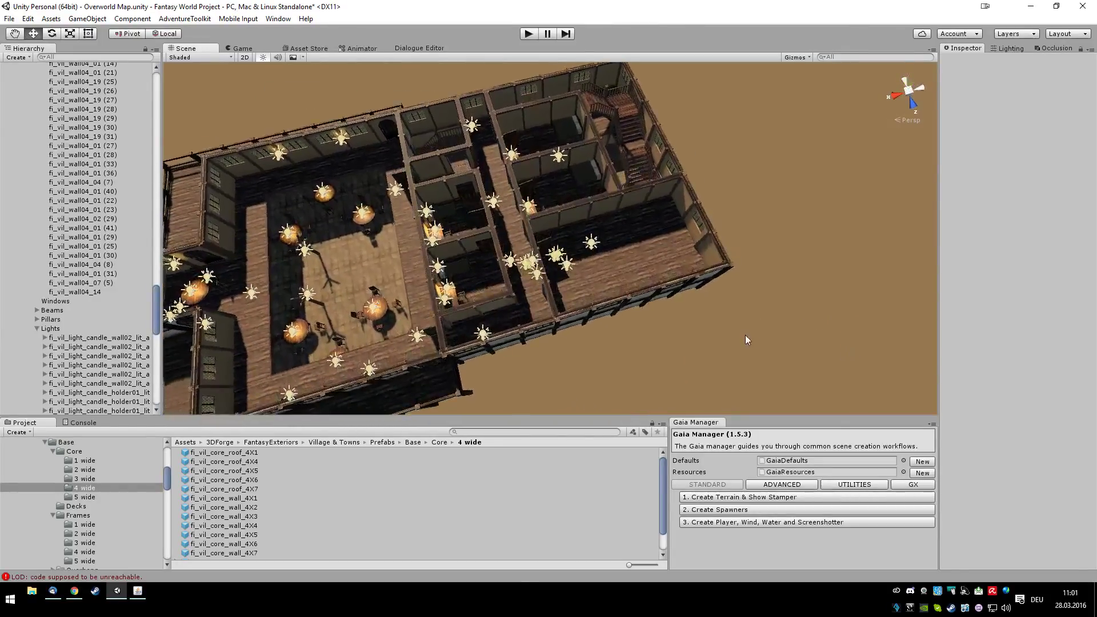
pyautogui.scroll(3, 743, 337)
pyautogui.scroll(8, 766, 335)
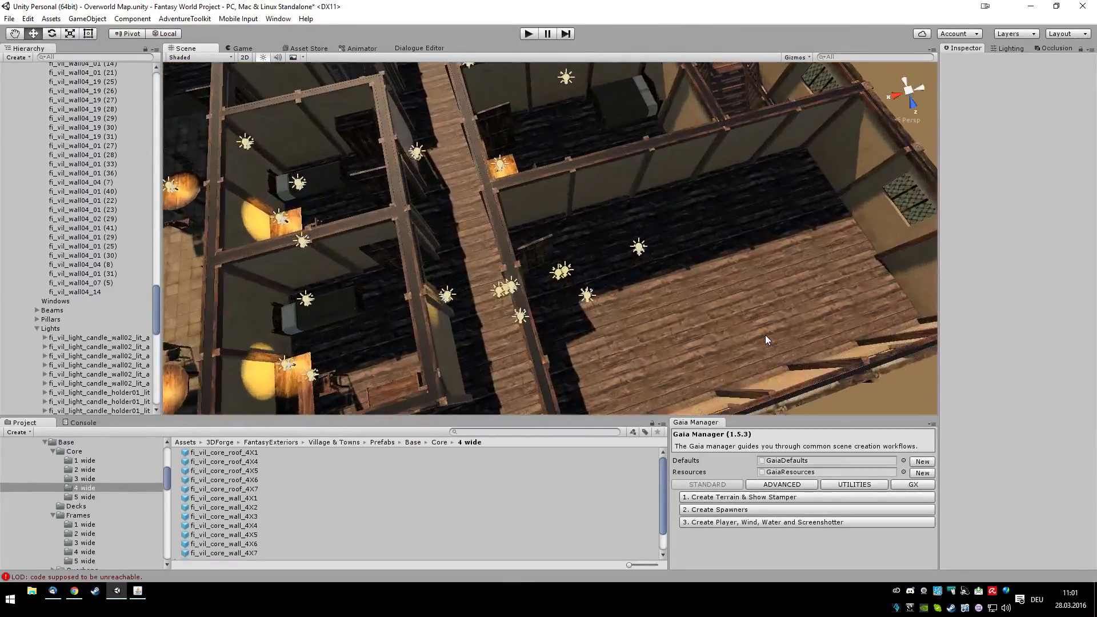
pyautogui.keyDown('alt'); pyautogui.moveTo(765, 335); pyautogui.dragTo(707, 274); pyautogui.keyUp('alt')
pyautogui.scroll(-3, 704, 273)
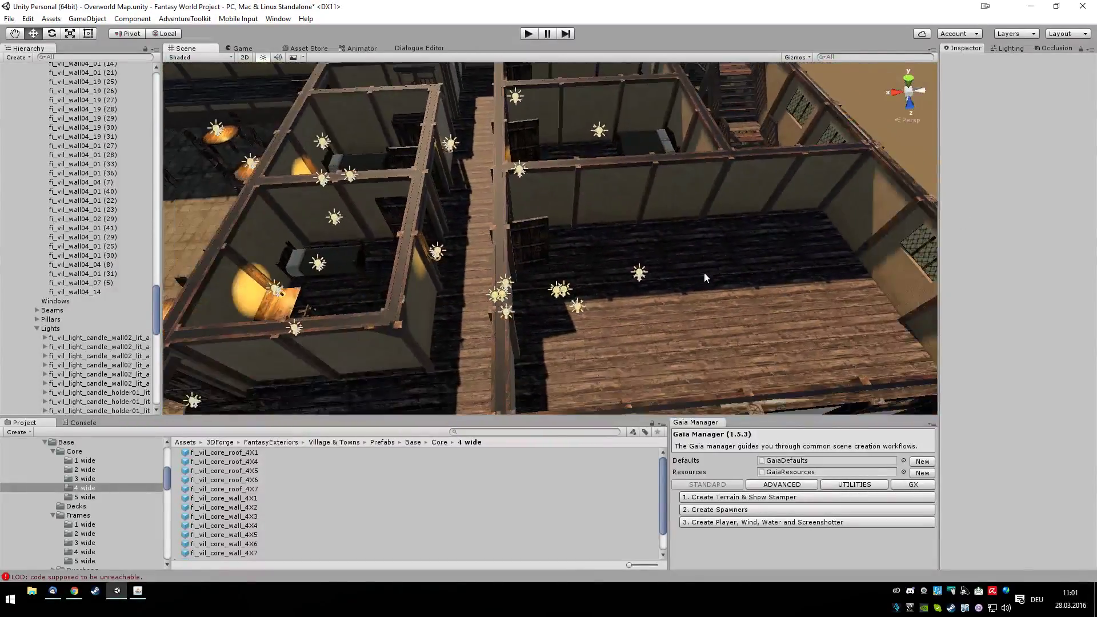
pyautogui.click(338, 261)
pyautogui.hotkey('ctrl', 'd')
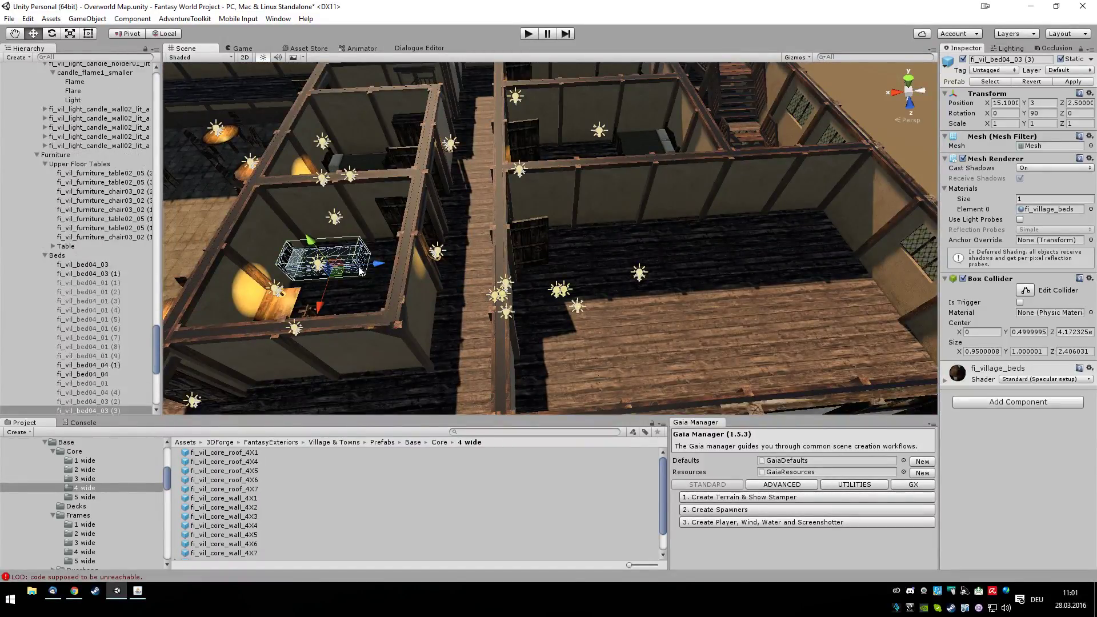
pyautogui.moveTo(379, 264); pyautogui.dragTo(687, 254)
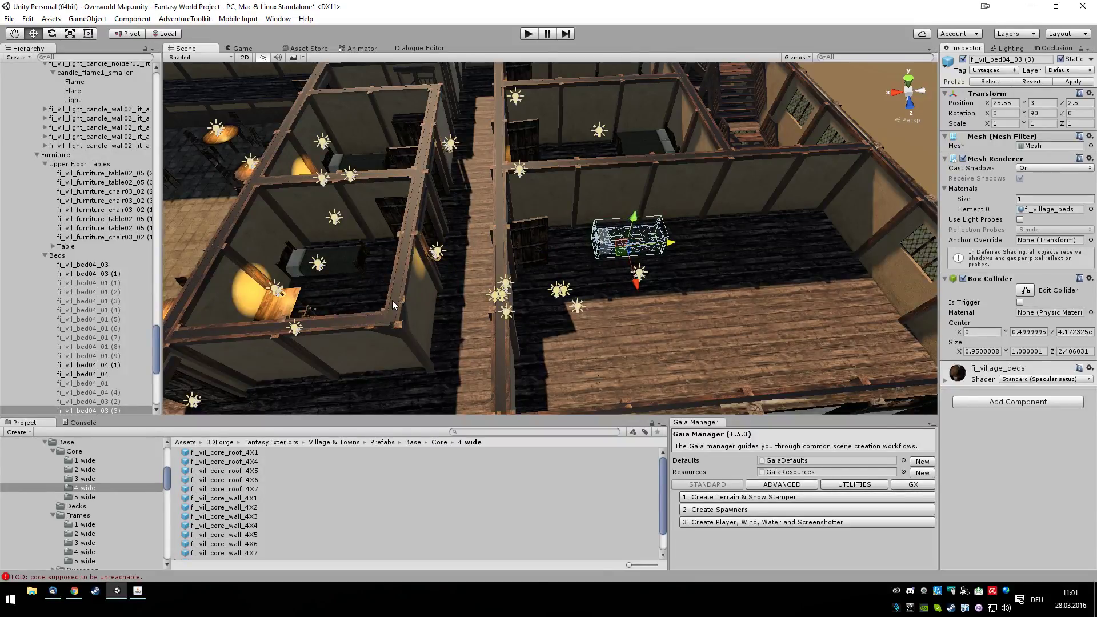
# Delete the duplicated bed from the large end room.
pyautogui.click(104, 283)
pyautogui.press('f')
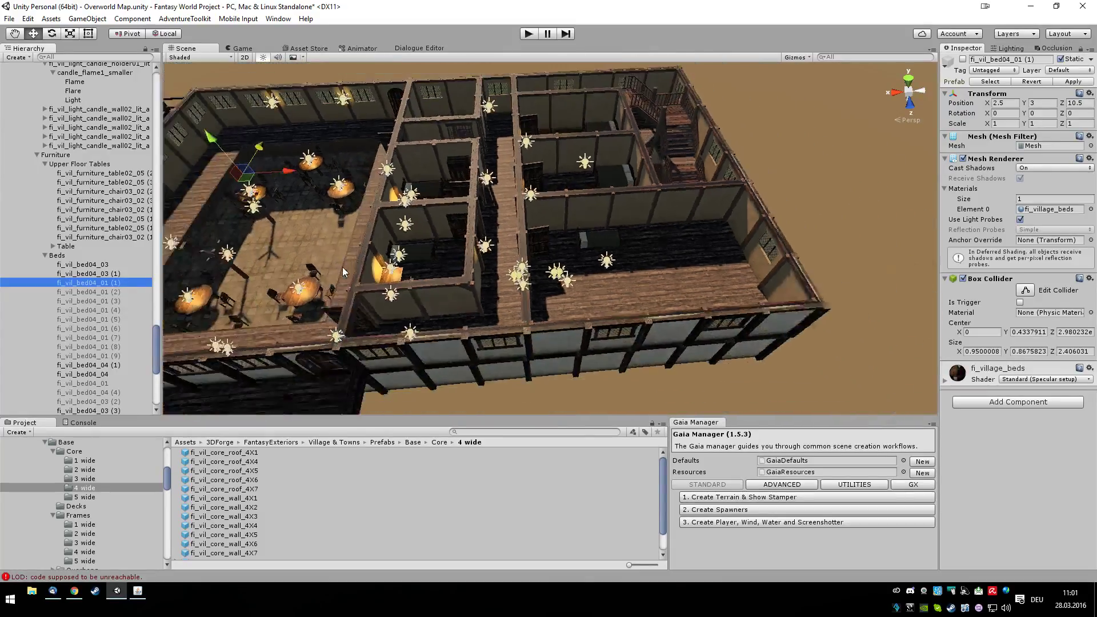
pyautogui.scroll(-3, 341, 266)
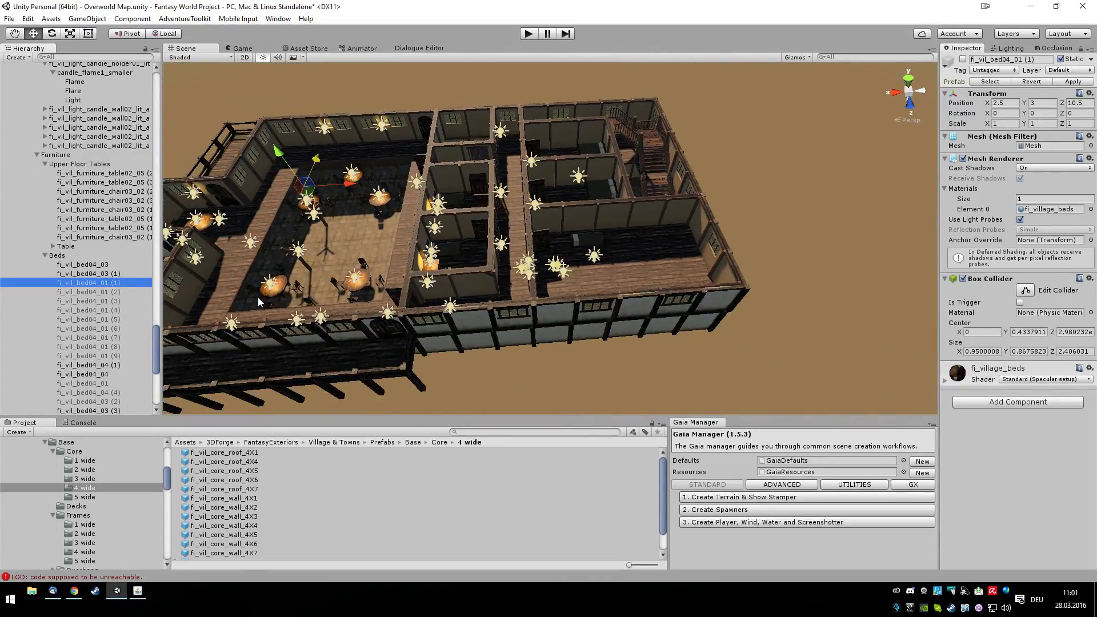
pyautogui.scroll(5, 258, 300)
pyautogui.scroll(2, 258, 297)
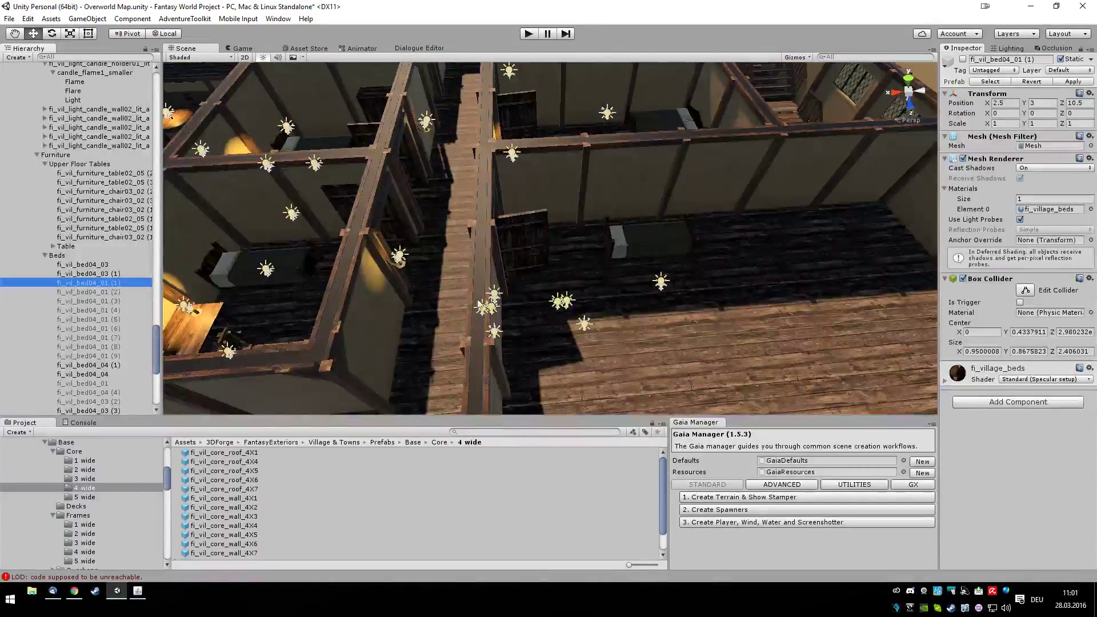
pyautogui.click(637, 242)
pyautogui.press('Delete')
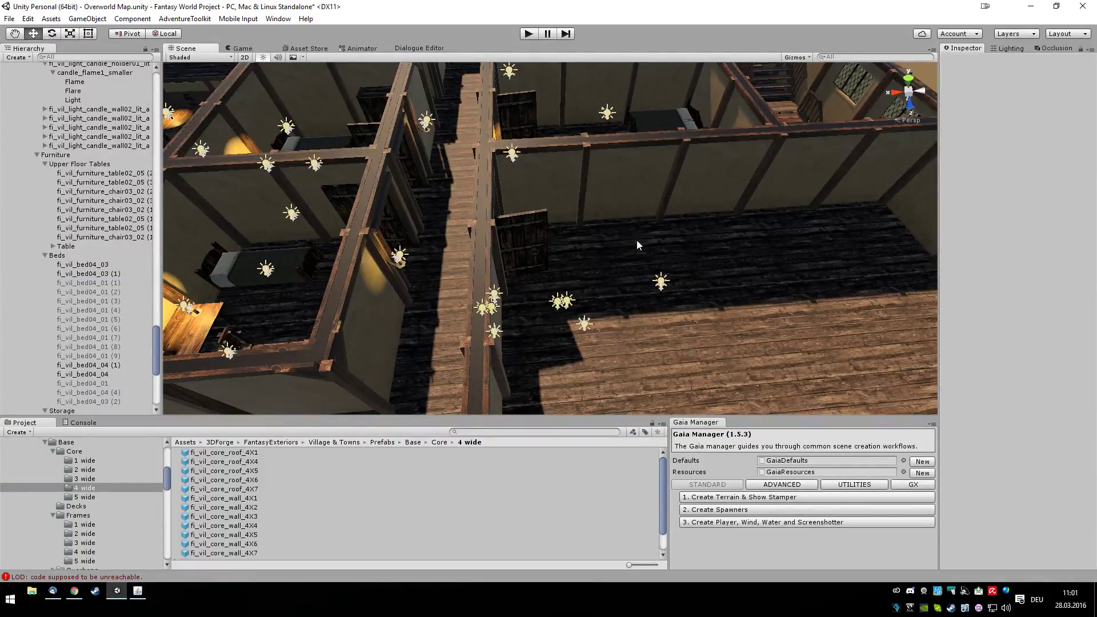
# Activate the nine disabled beds fi_vil_bed04_01 (1) through (9).
pyautogui.click(96, 283)
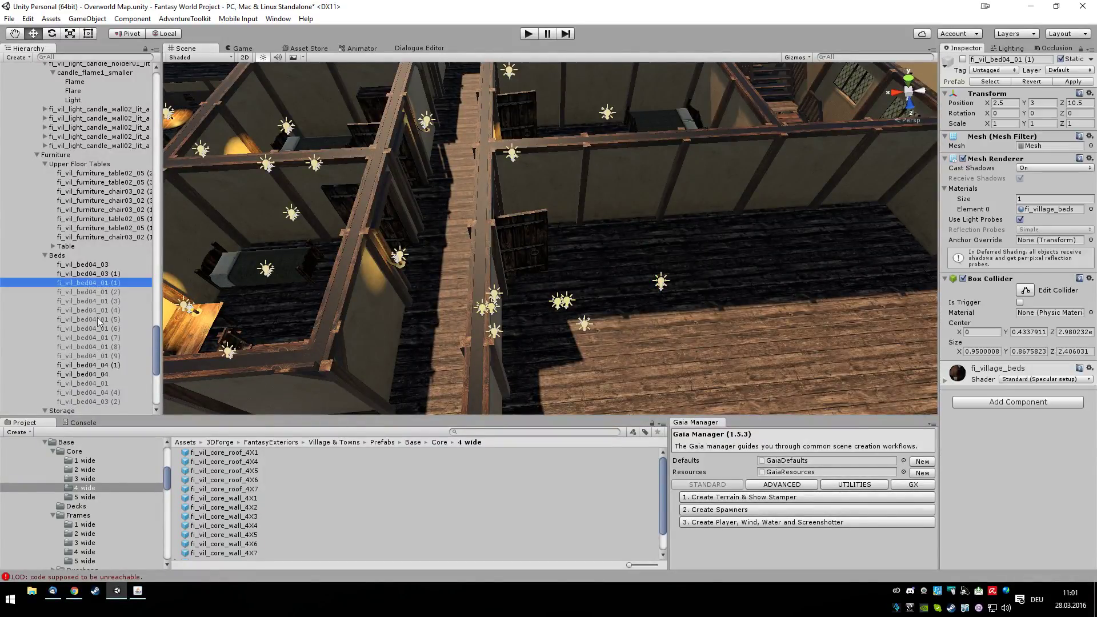
pyautogui.keyDown('shift'); pyautogui.click(101, 355); pyautogui.keyUp('shift')
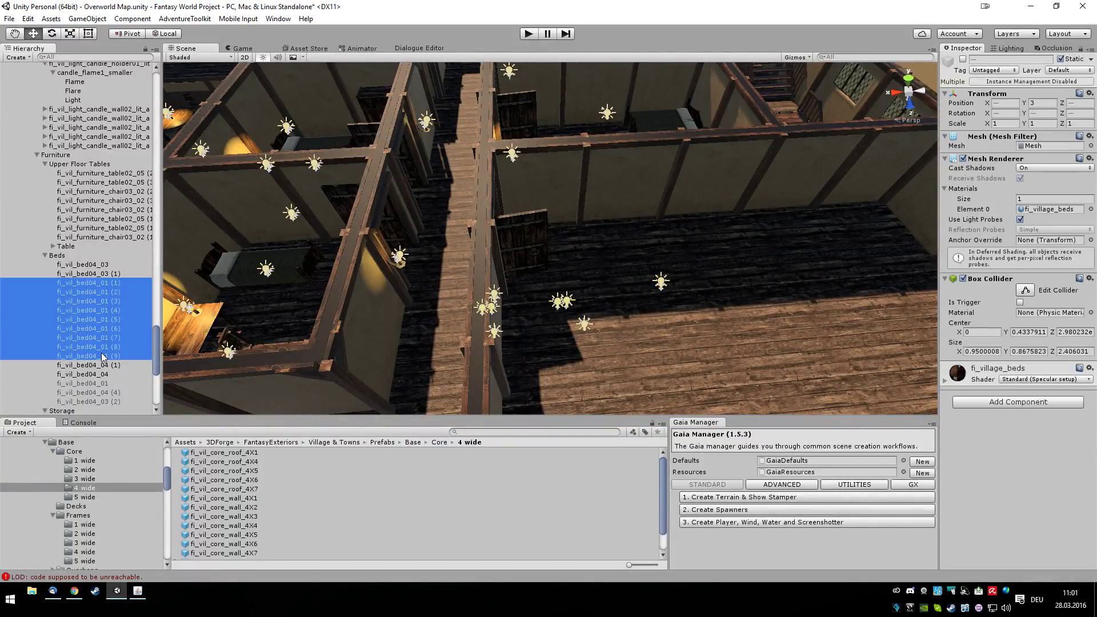
pyautogui.click(963, 60)
# Move the nine activated beds together from the main hall into the large end room, forming two rows there.
pyautogui.scroll(-4, 477, 213)
pyautogui.scroll(-10, 478, 211)
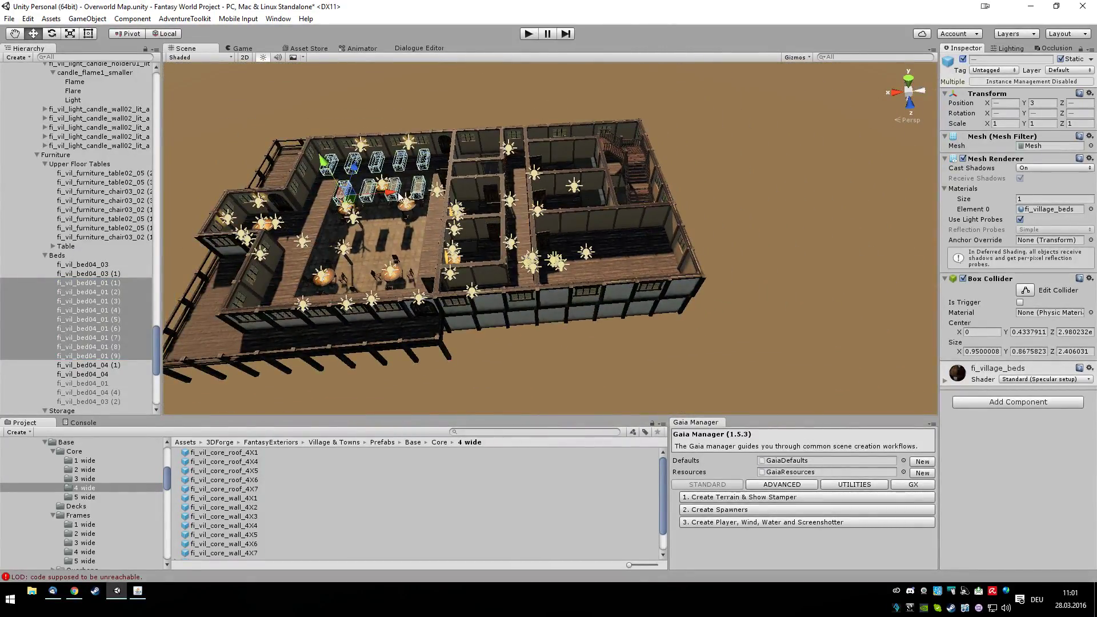
pyautogui.moveTo(392, 193); pyautogui.dragTo(627, 190)
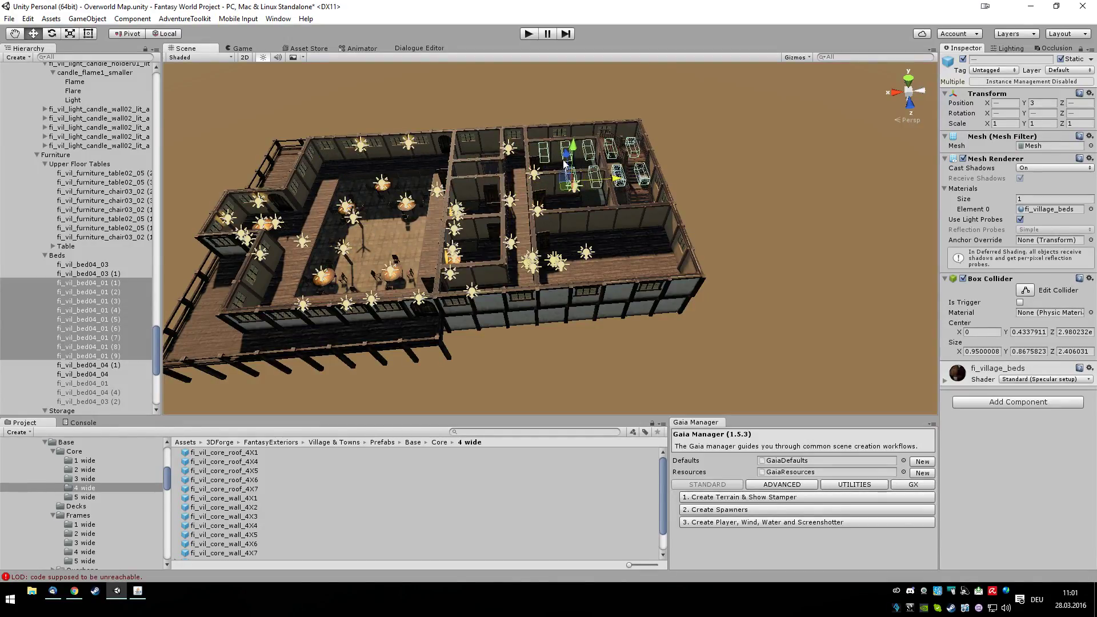
pyautogui.moveTo(566, 163); pyautogui.dragTo(581, 239)
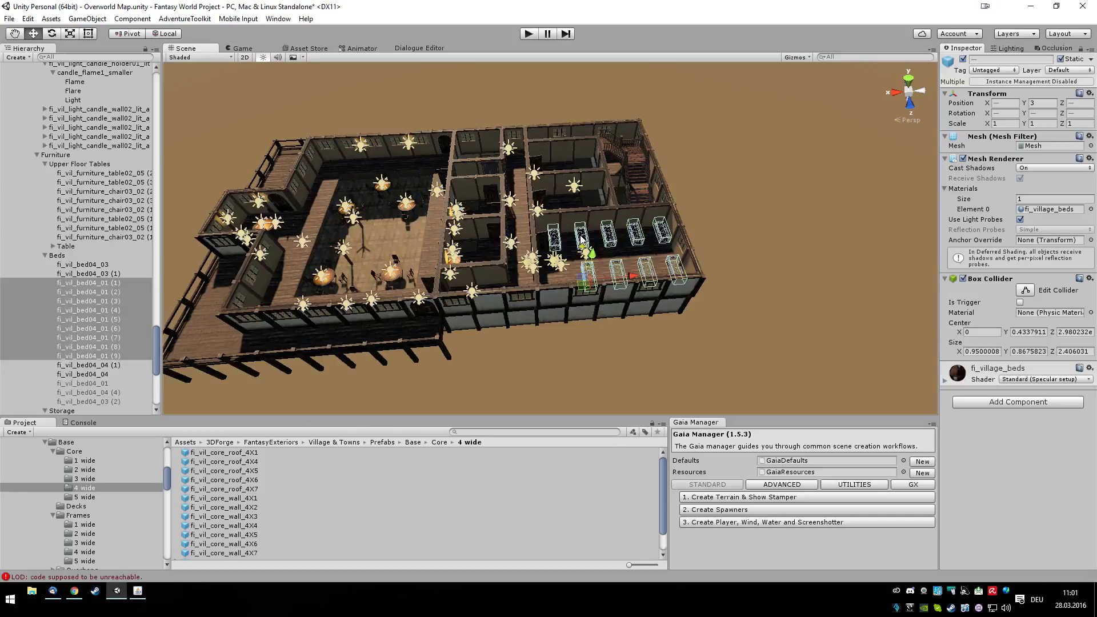
# Examine how the two rows of beds fit the large end room's walls, door and windows.
pyautogui.scroll(8, 643, 254)
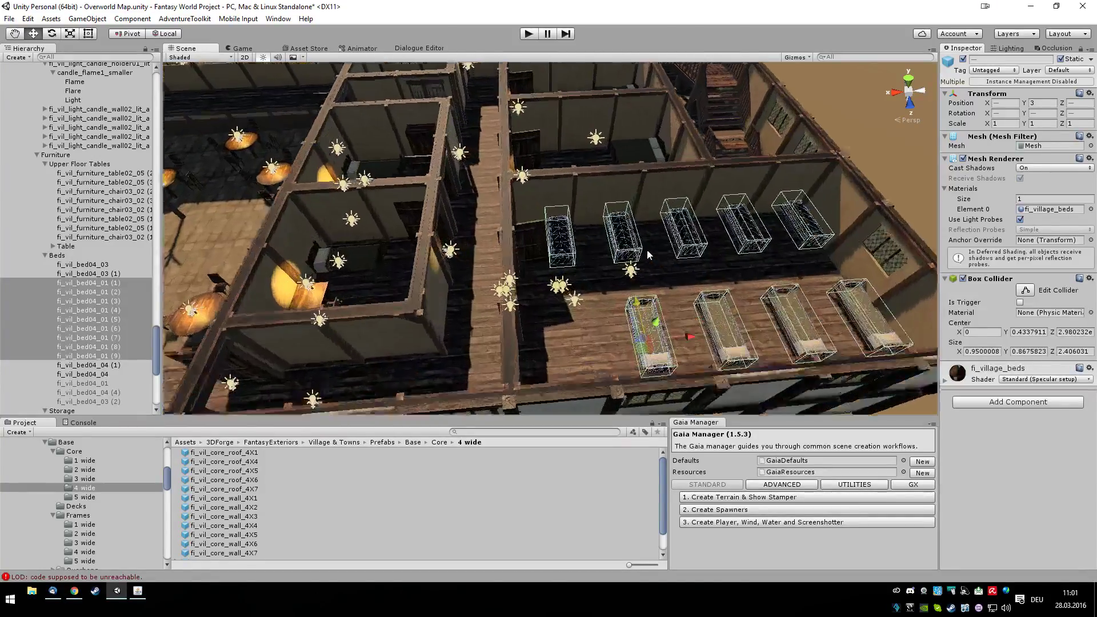
pyautogui.scroll(2, 640, 264)
pyautogui.keyDown('alt'); pyautogui.moveTo(640, 293); pyautogui.dragTo(384, 345); pyautogui.keyUp('alt')
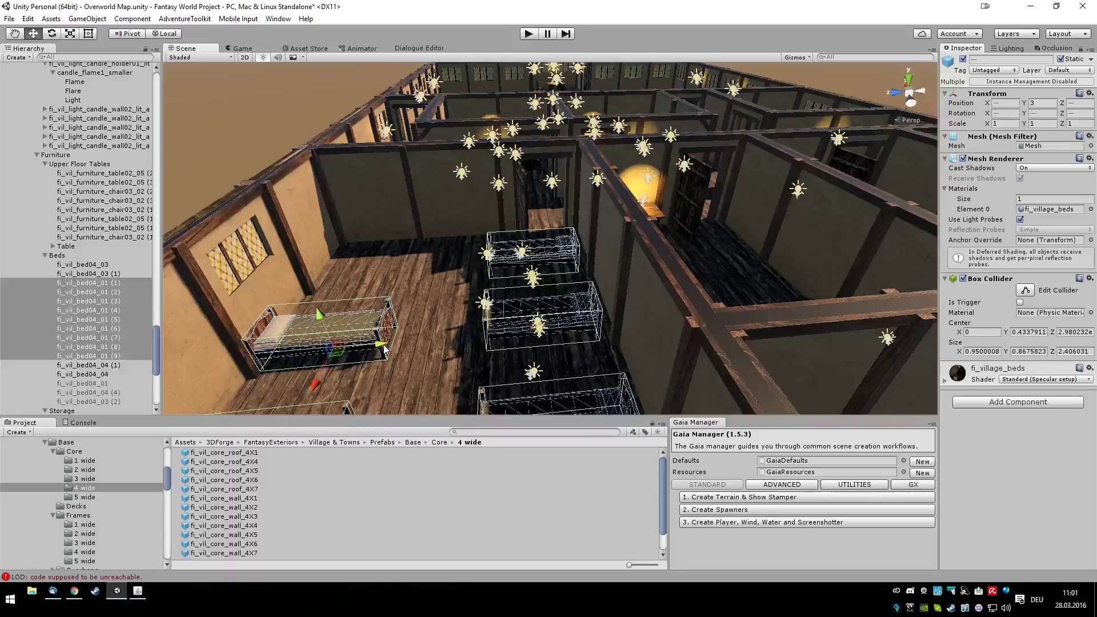
pyautogui.keyDown('alt'); pyautogui.moveTo(432, 300); pyautogui.dragTo(632, 371); pyautogui.keyUp('alt')
pyautogui.scroll(-5, 621, 341)
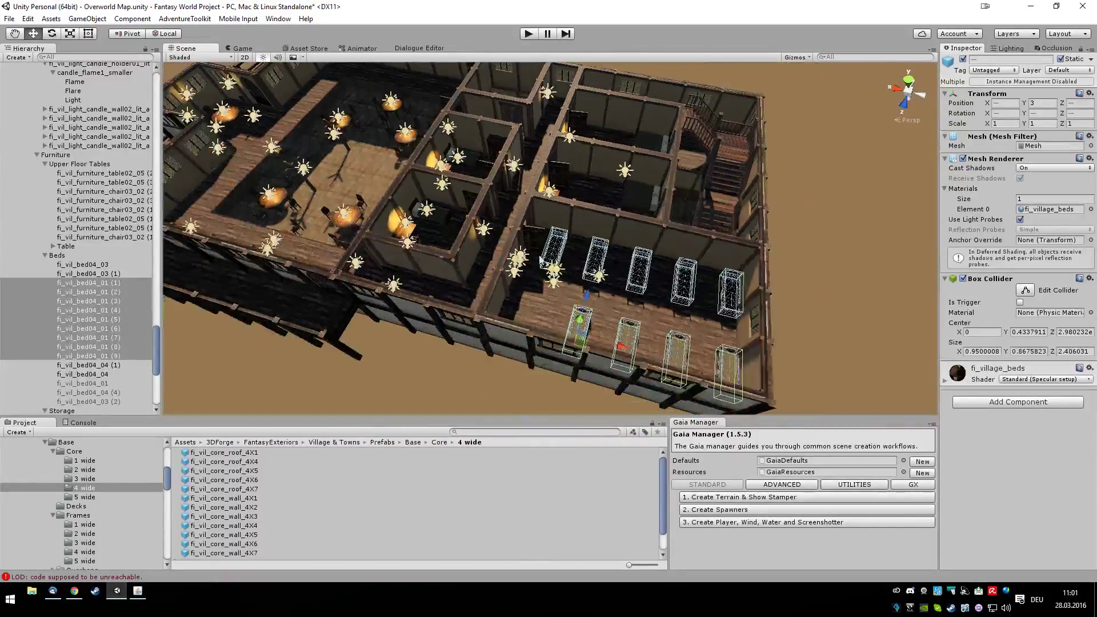
pyautogui.scroll(10, 585, 297)
pyautogui.scroll(-8, 608, 270)
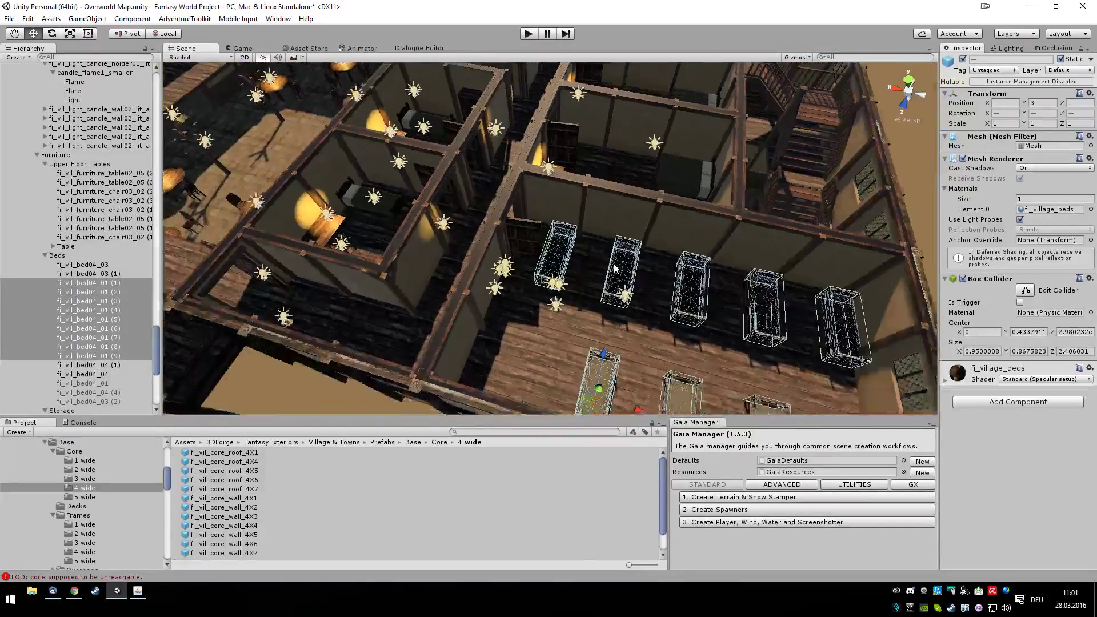
pyautogui.scroll(-4, 610, 268)
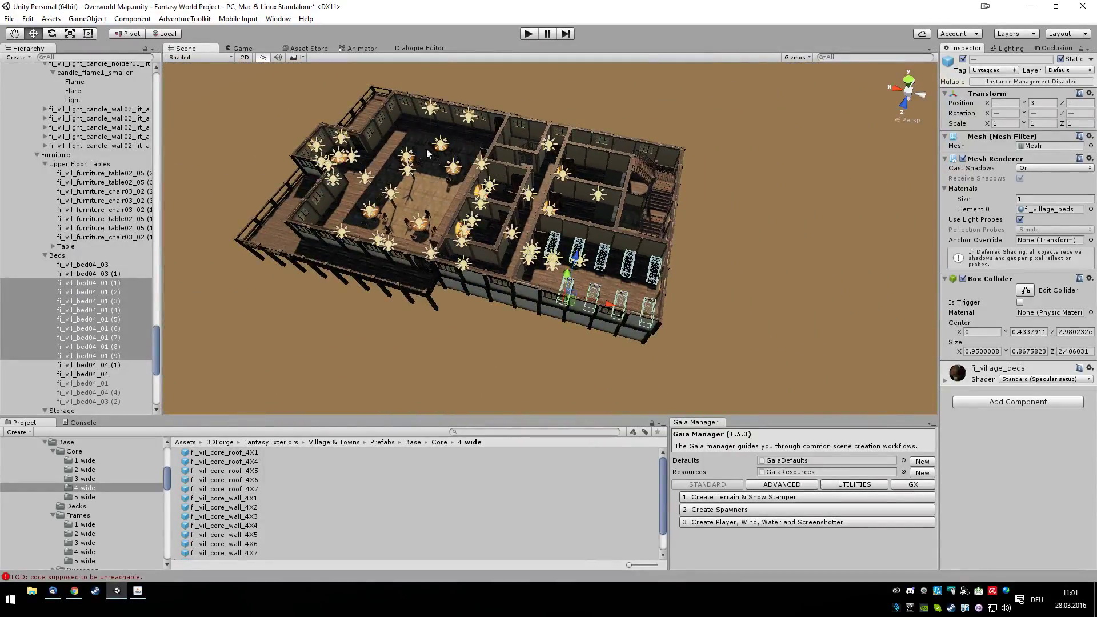
pyautogui.scroll(6, 643, 297)
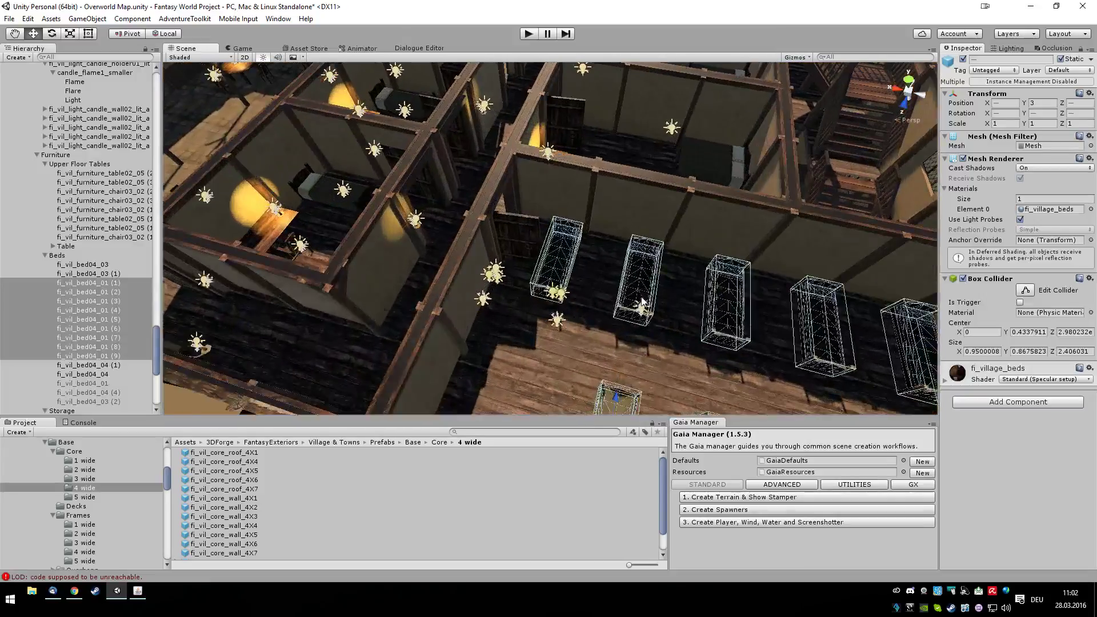
# Move the bed nearest the door, fi_vil_bed04_01 (9), over to the window side at about X 23.16, Z -1.613.
pyautogui.keyDown('alt'); pyautogui.moveTo(641, 298); pyautogui.dragTo(455, 266); pyautogui.keyUp('alt')
pyautogui.scroll(5, 455, 267)
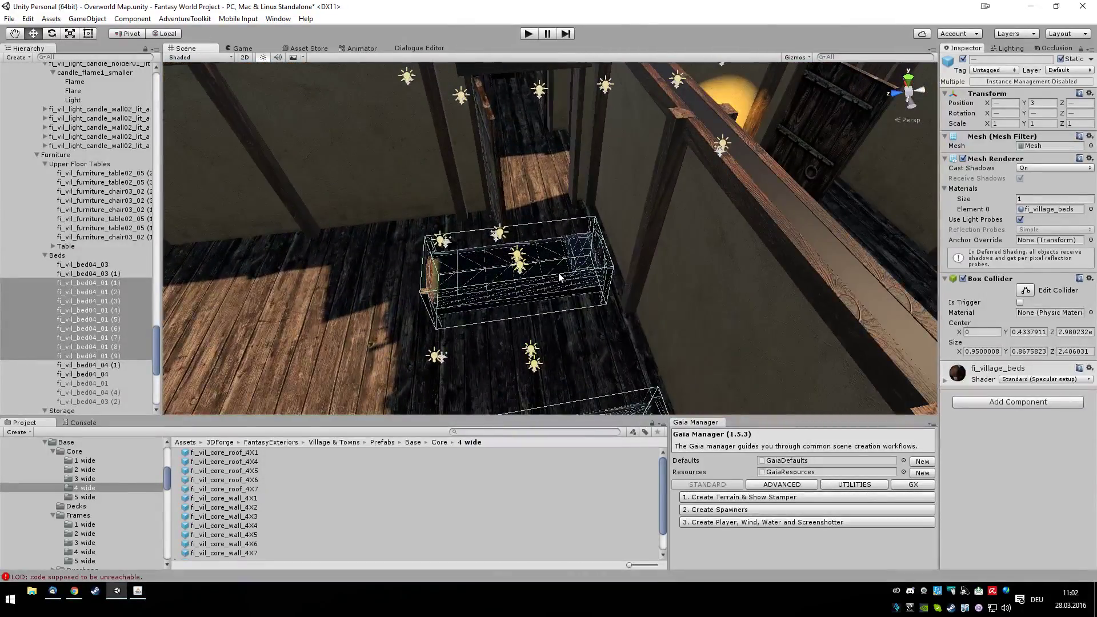
pyautogui.click(558, 276)
pyautogui.moveTo(478, 297); pyautogui.dragTo(260, 315)
pyautogui.scroll(-5, 259, 313)
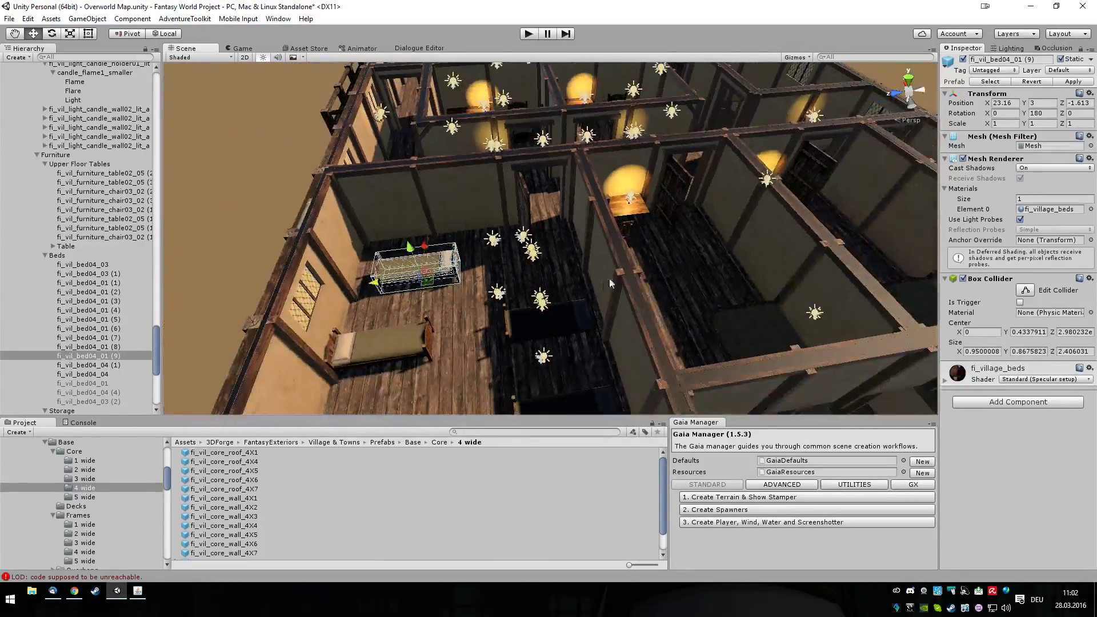
# Turn the window-side bed fi_vil_bed04_01 (9) to a Y rotation of 0 and move it to about Z -2.43.
pyautogui.click(1046, 113)
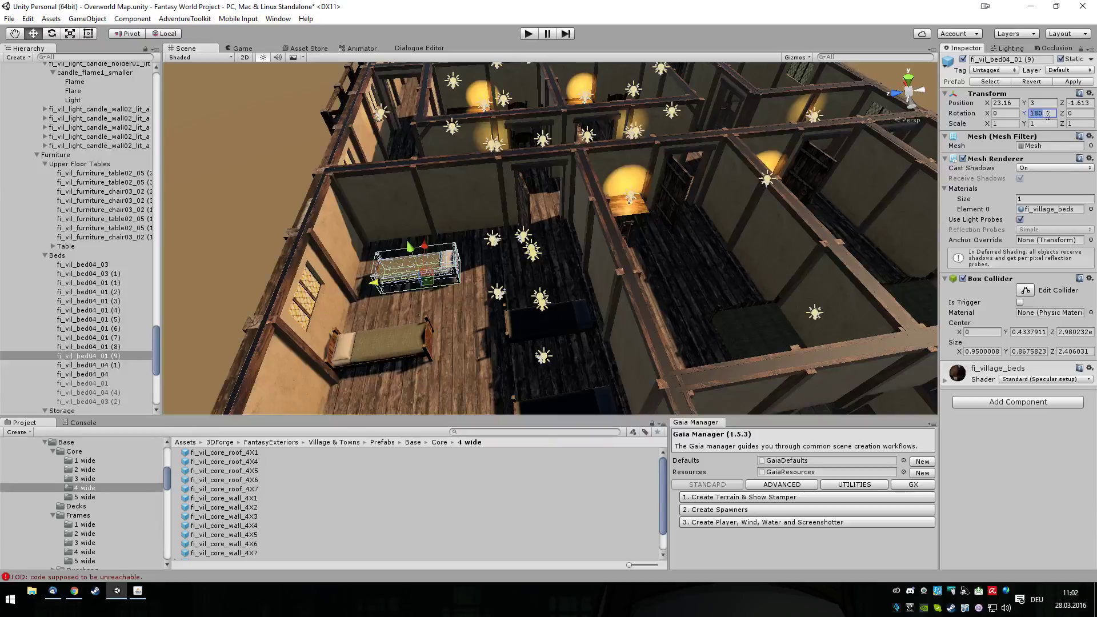
pyautogui.write('0')
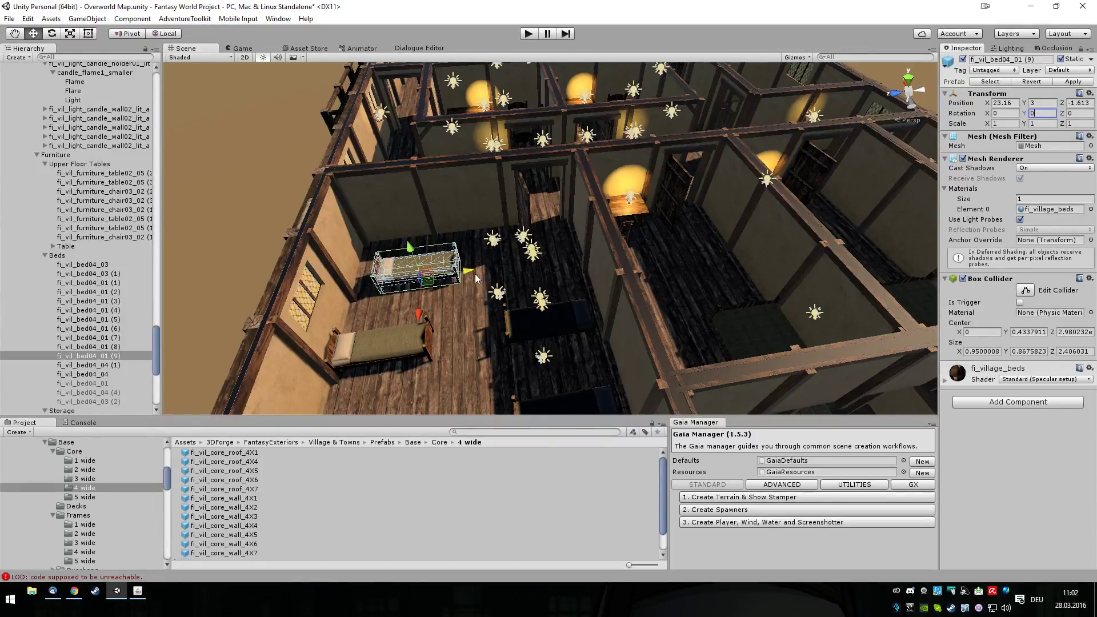
pyautogui.moveTo(467, 273); pyautogui.dragTo(785, 344)
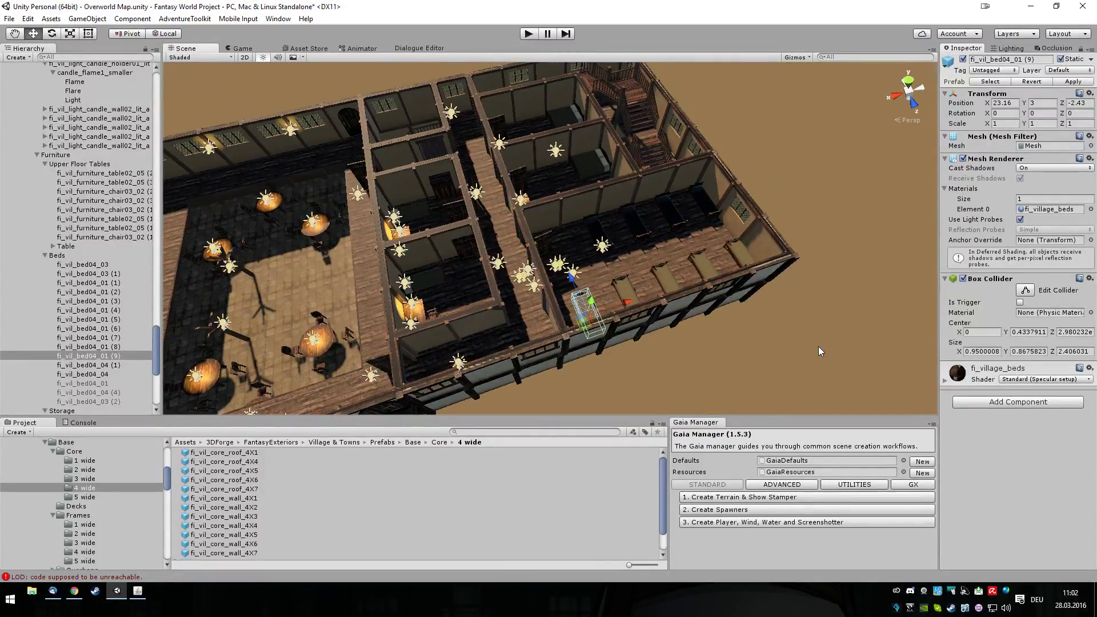
# Delete the three leftover disabled beds fi_vil_bed04_01, fi_vil_bed04_04 (4) and fi_vil_bed04_03 (2).
pyautogui.click(104, 386)
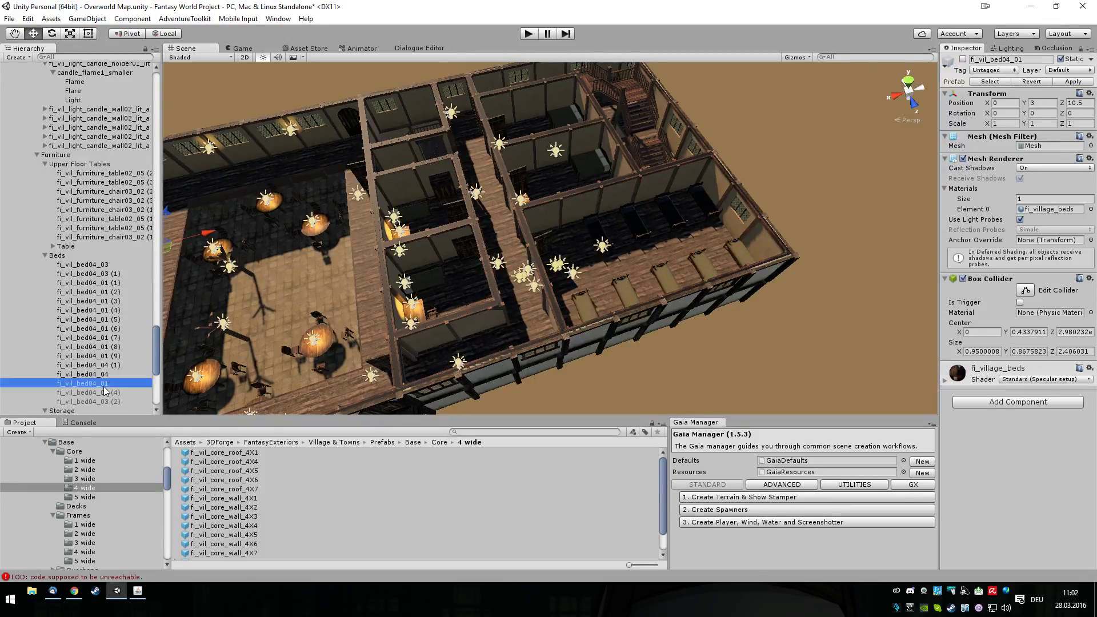
pyautogui.scroll(-10, 244, 322)
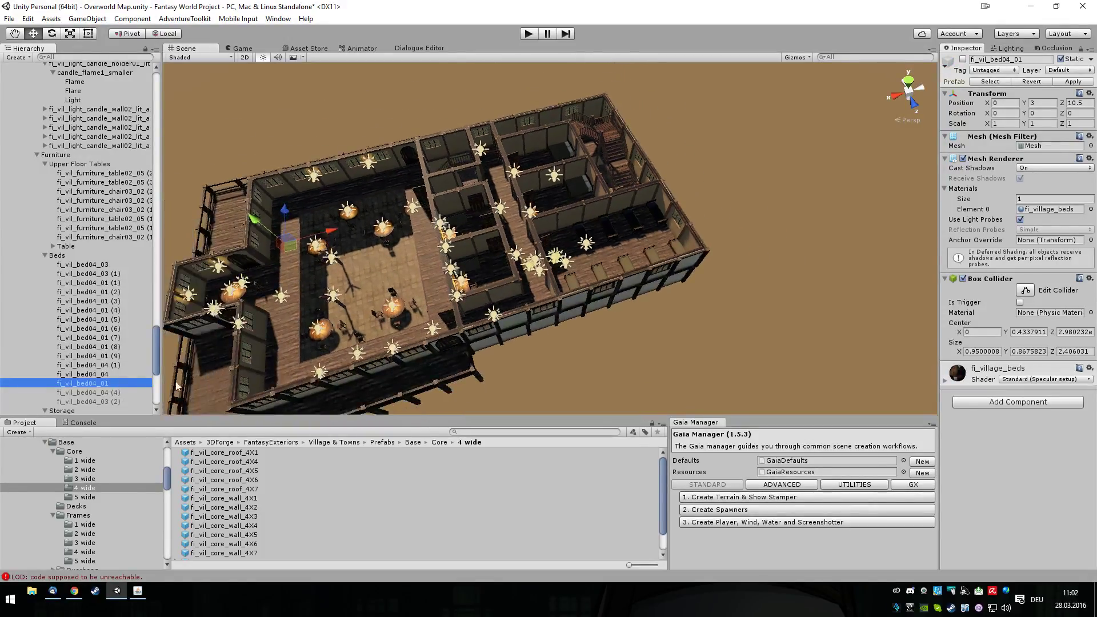
pyautogui.keyDown('ctrl'); pyautogui.click(102, 392); pyautogui.keyUp('ctrl')
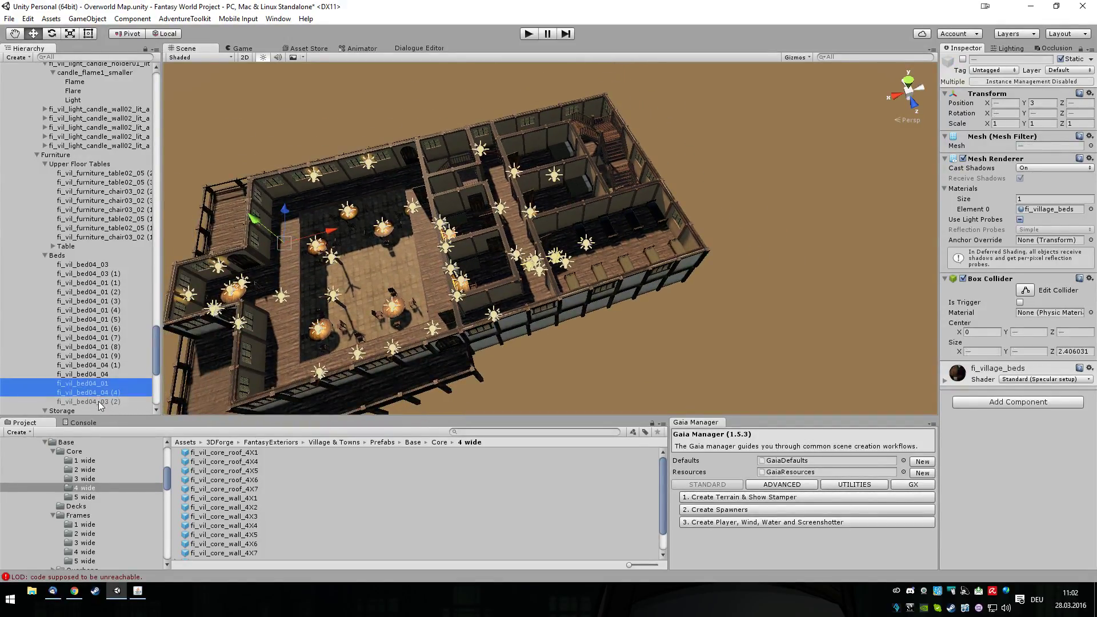
pyautogui.keyDown('ctrl'); pyautogui.click(98, 401); pyautogui.keyUp('ctrl')
pyautogui.press('Delete')
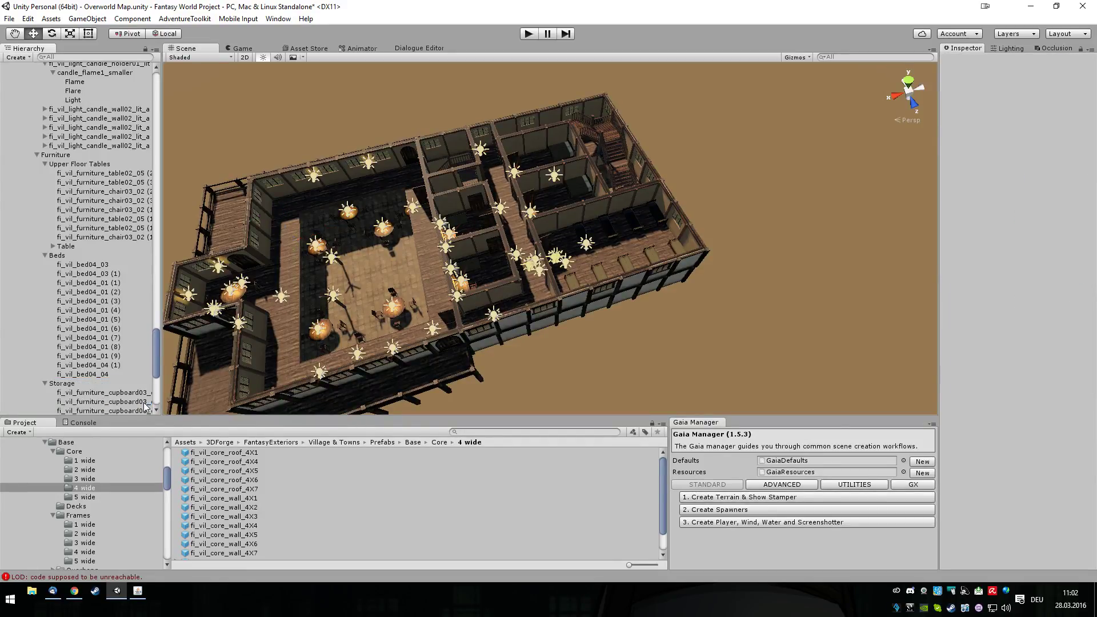
# Examine the furnished dormitory, the corridor and the neighbouring guest rooms from above.
pyautogui.moveTo(156, 344)
pyautogui.mouseDown()
pyautogui.moveTo(153, 364)
pyautogui.moveTo(154, 352)
pyautogui.mouseUp()
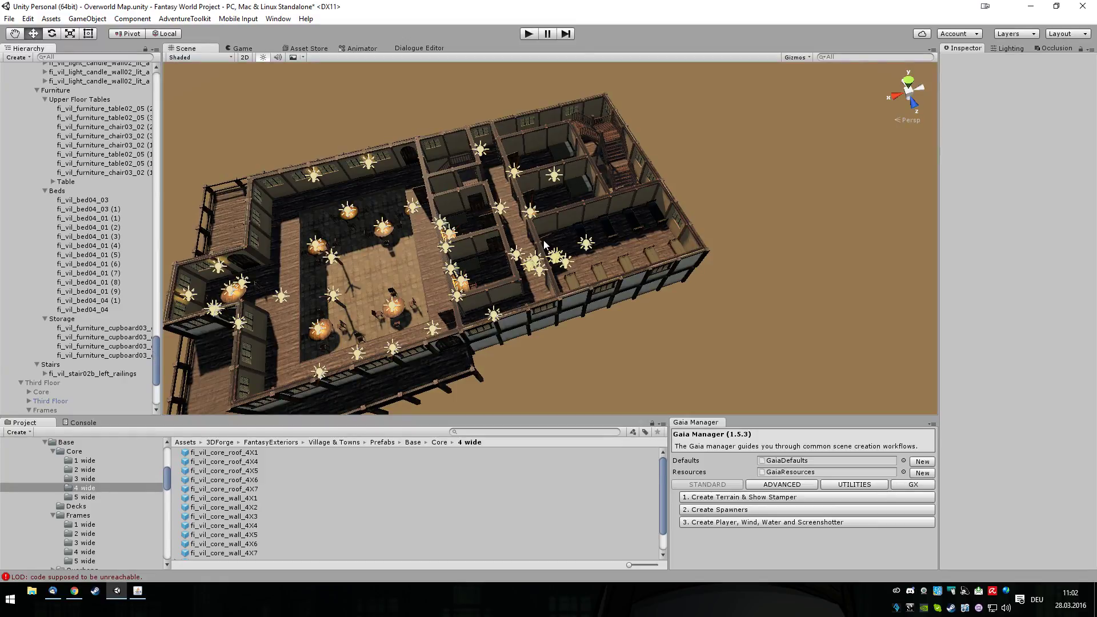
pyautogui.scroll(10, 546, 240)
pyautogui.scroll(1, 557, 249)
pyautogui.keyDown('alt'); pyautogui.moveTo(581, 254); pyautogui.dragTo(397, 124); pyautogui.keyUp('alt')
pyautogui.moveTo(397, 124); pyautogui.dragTo(857, 237, button='right')
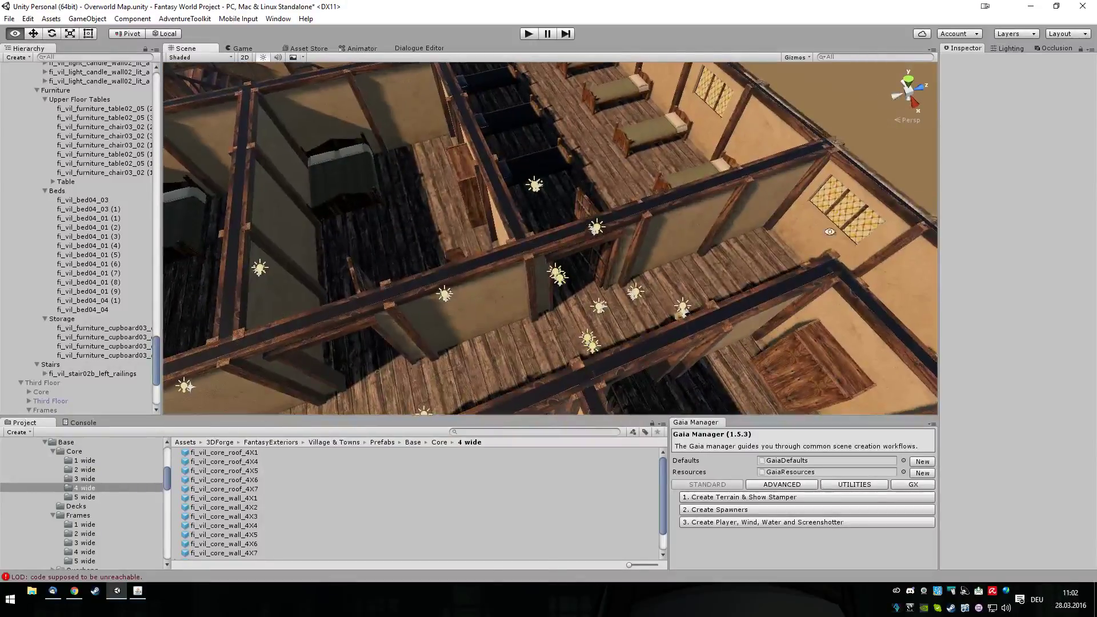
pyautogui.scroll(-5, 688, 157)
pyautogui.moveTo(565, 216); pyautogui.dragTo(523, 173, button='right')
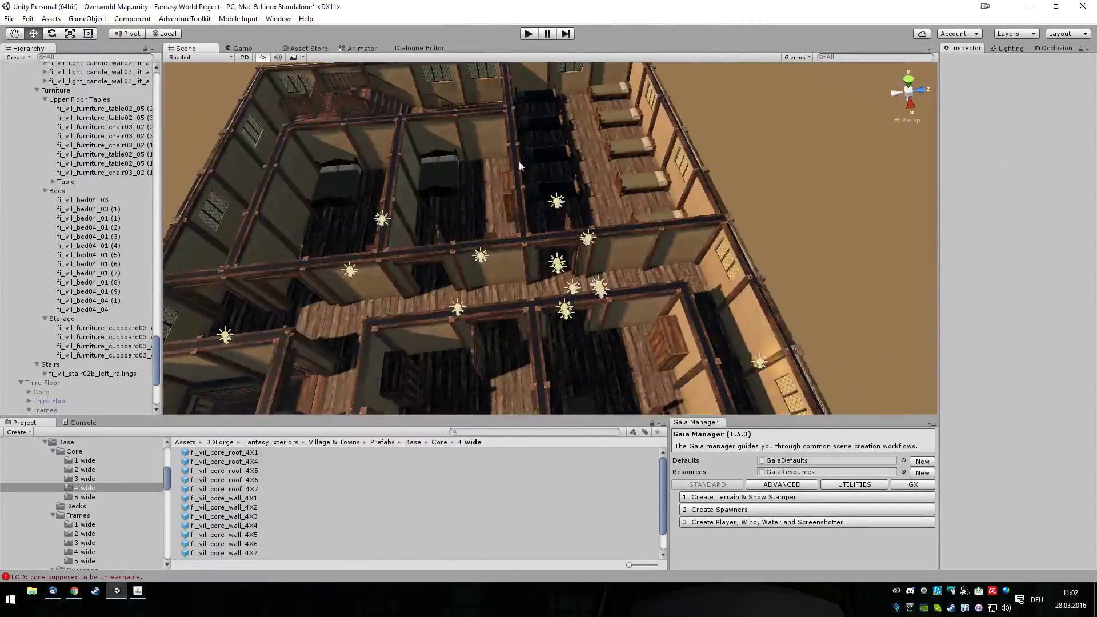
# Playtest the scene, walking from the ground-floor hall up the stairs and along the corridor into the dormitory.
pyautogui.click(527, 34)
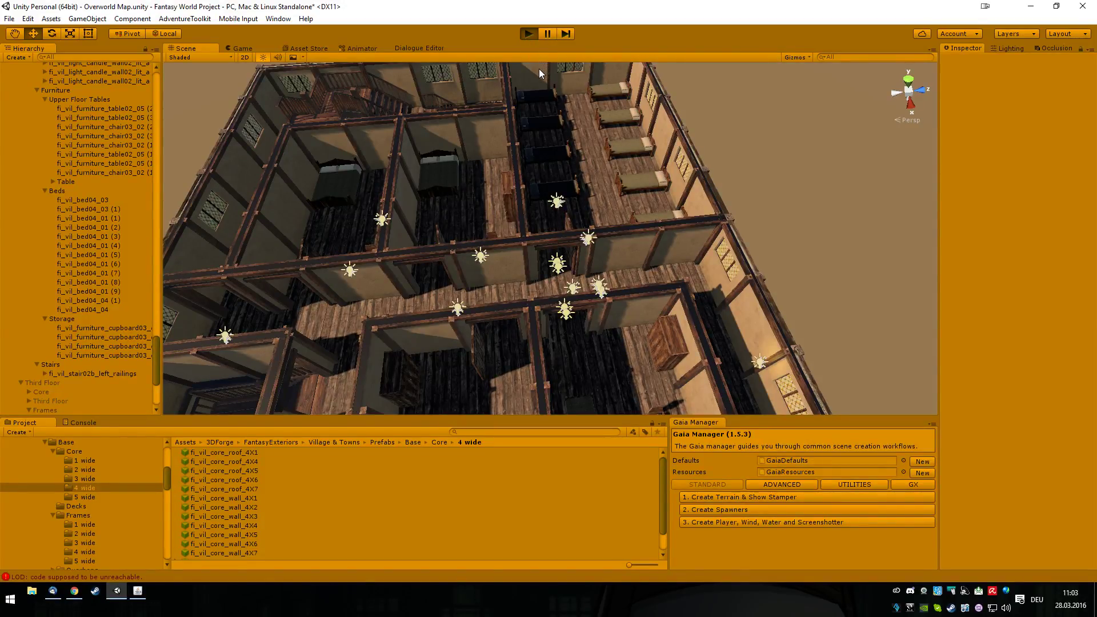
pyautogui.press('w')
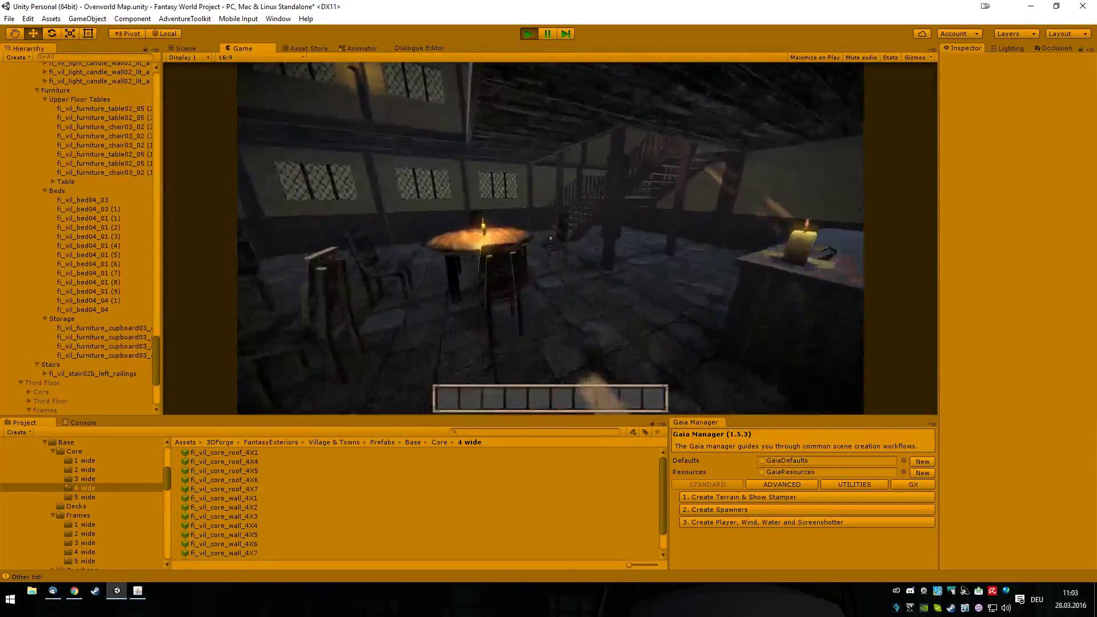
pyautogui.press('w')
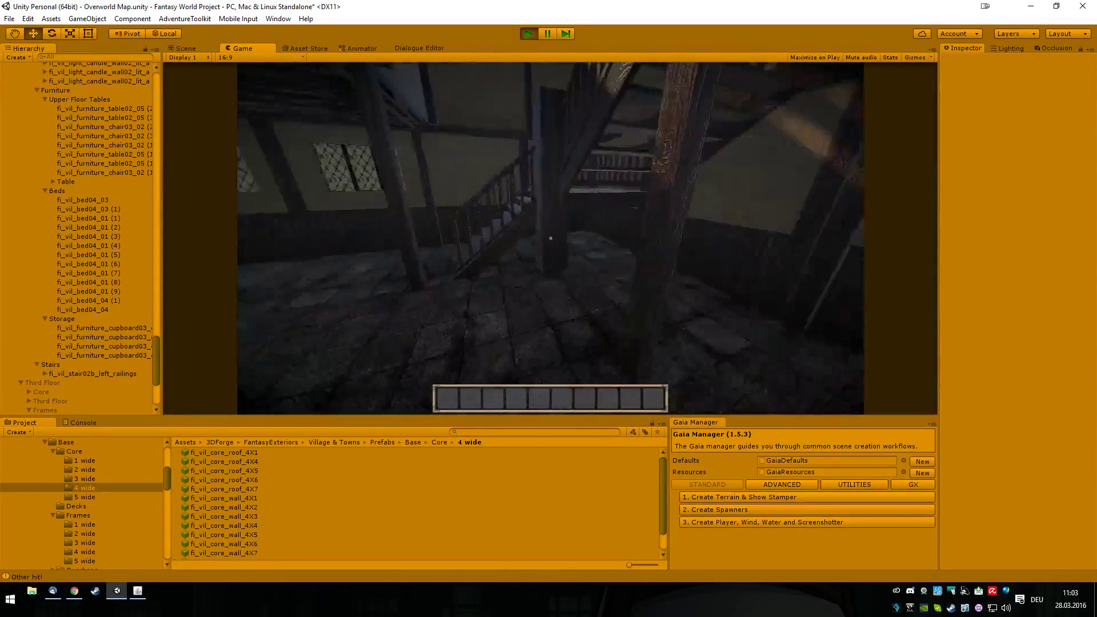
pyautogui.press('w')
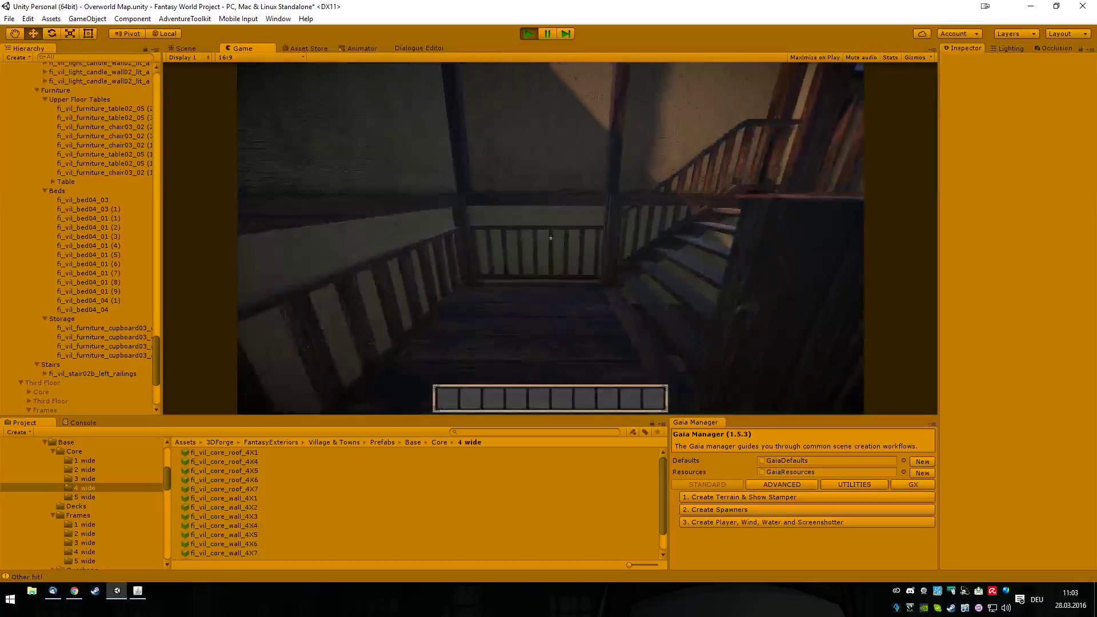
pyautogui.press('w')
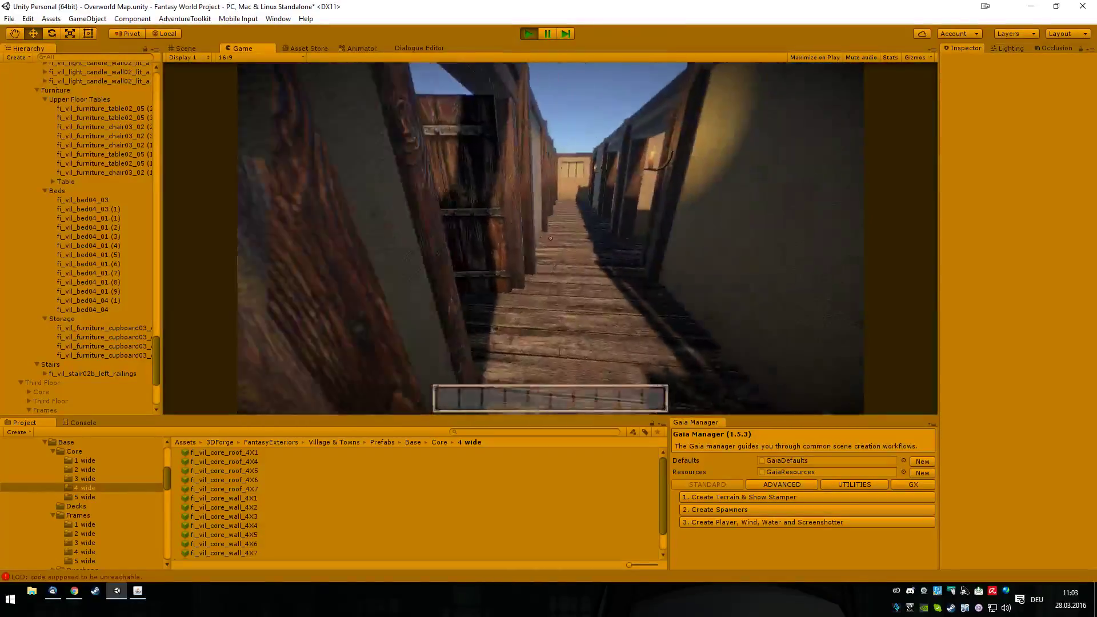
pyautogui.press('w')
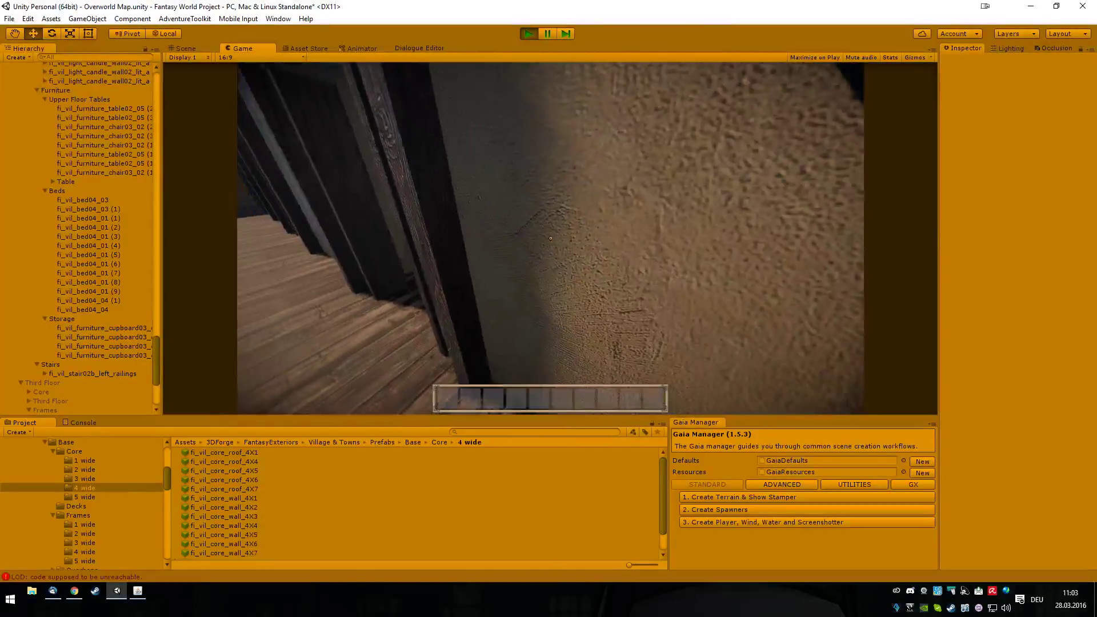
pyautogui.press('w')
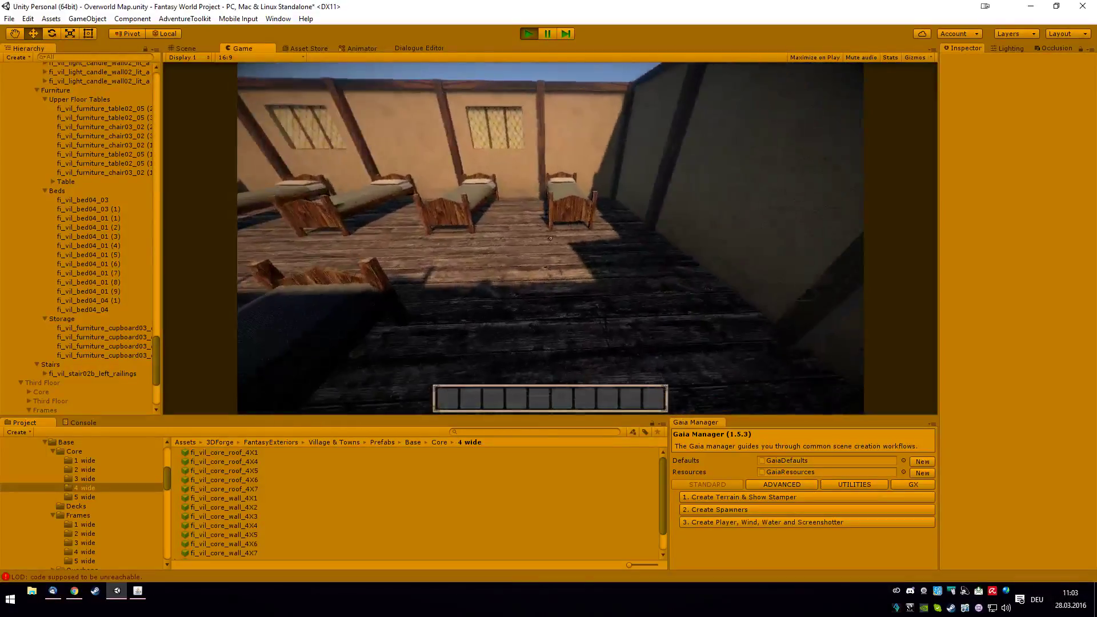
# Leave the dormitory and inspect the doorways and the staircase flights between the floors in play mode.
pyautogui.press('w')
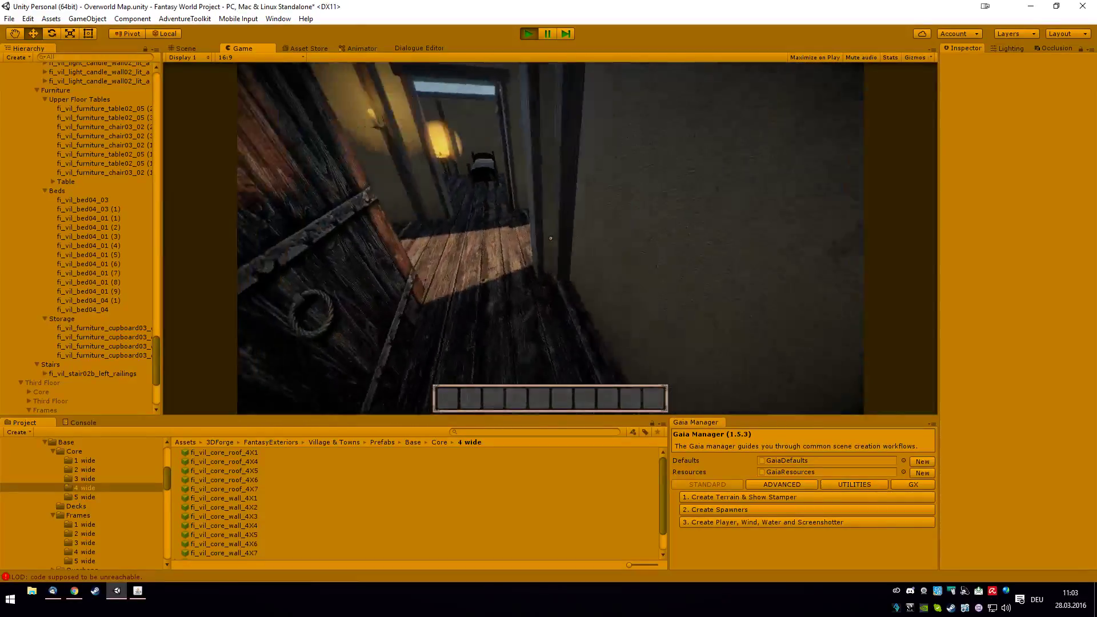
pyautogui.press('w')
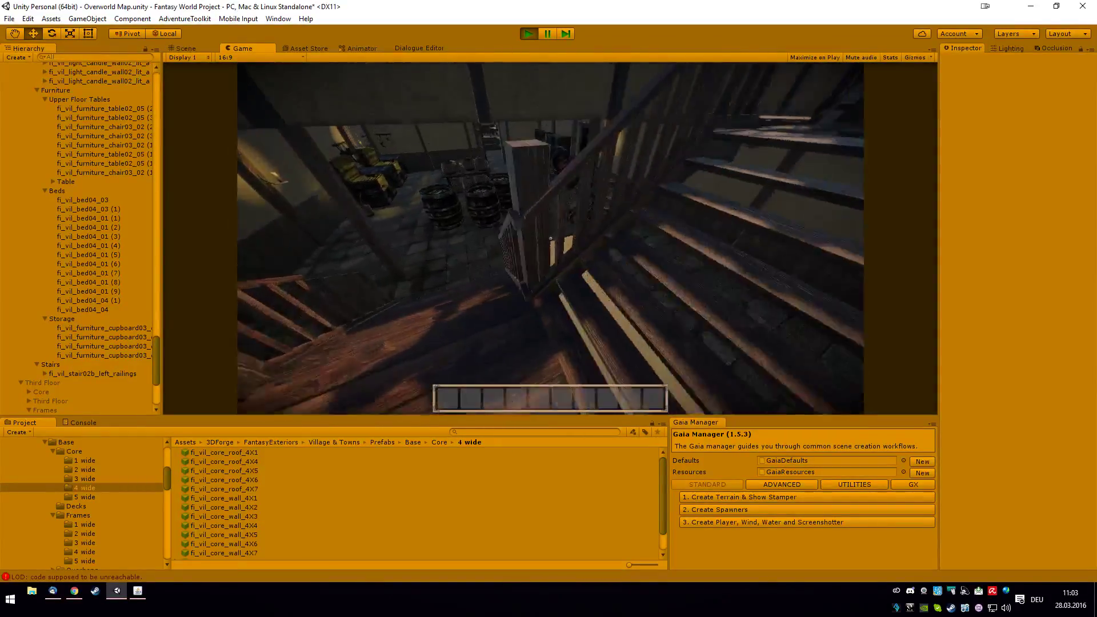
pyautogui.press('w')
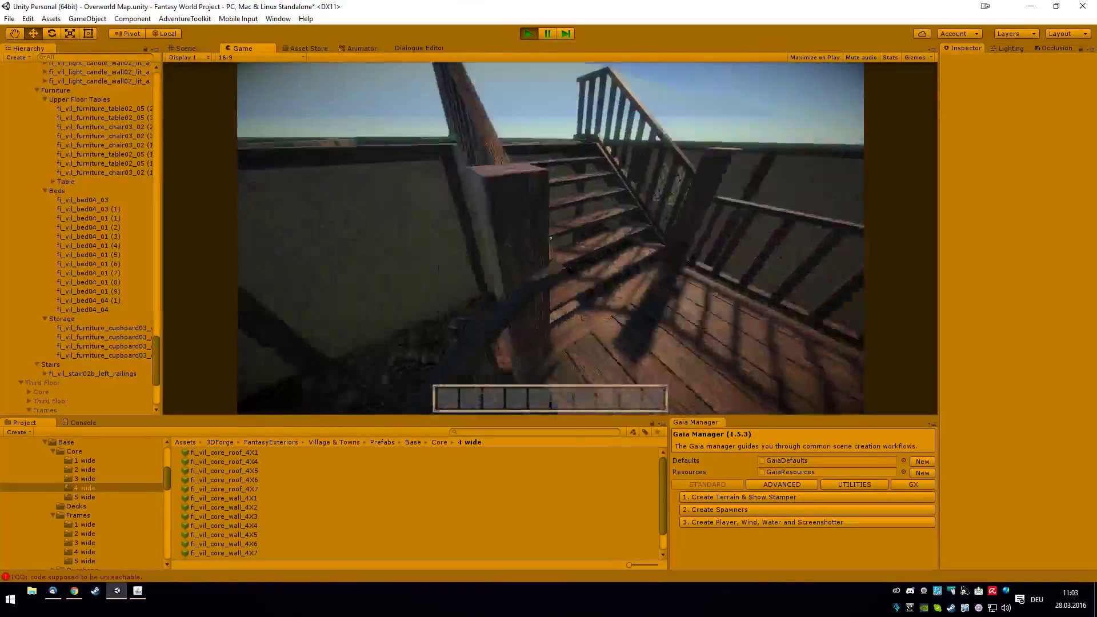
pyautogui.press('w')
pyautogui.press('w')
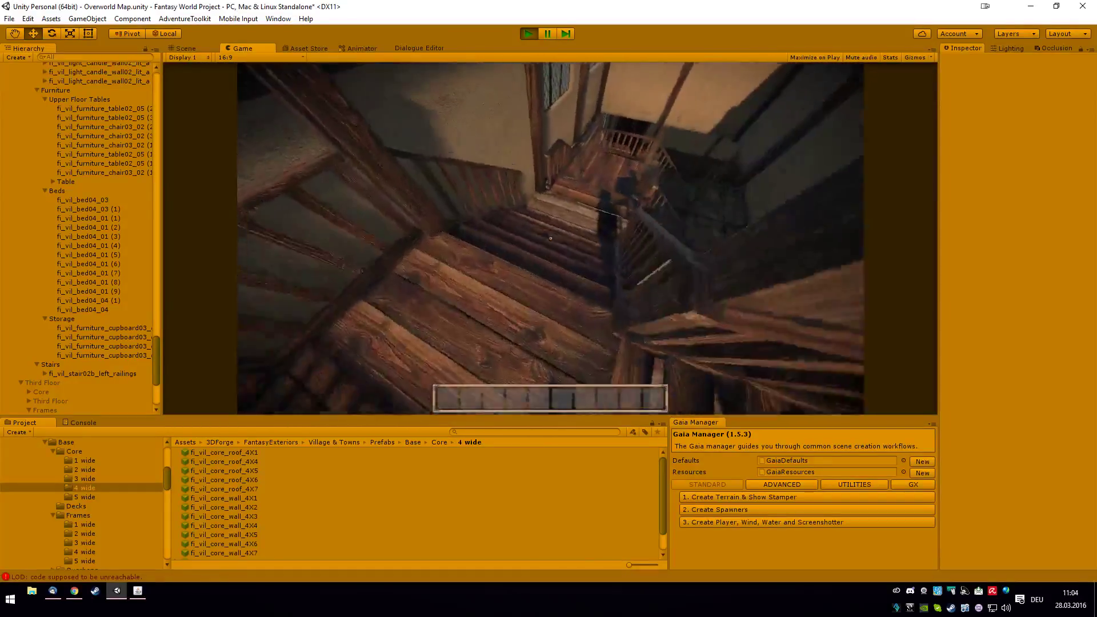
pyautogui.press('w')
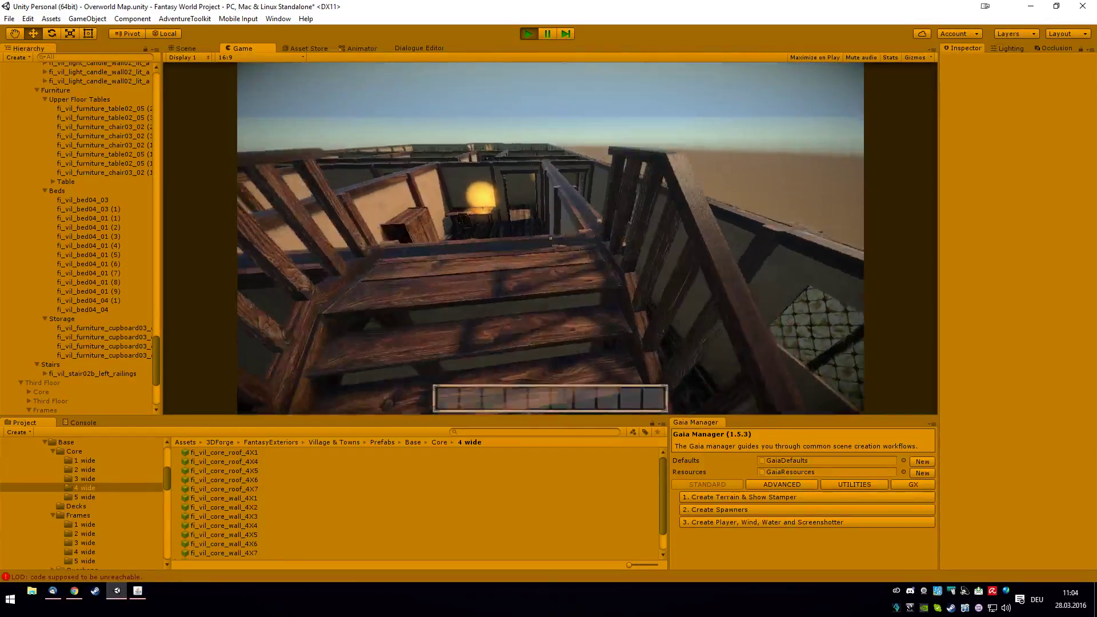
# Walk through the upper corridor and the ground-floor hall to check the layout, and end the playtest.
pyautogui.press('w')
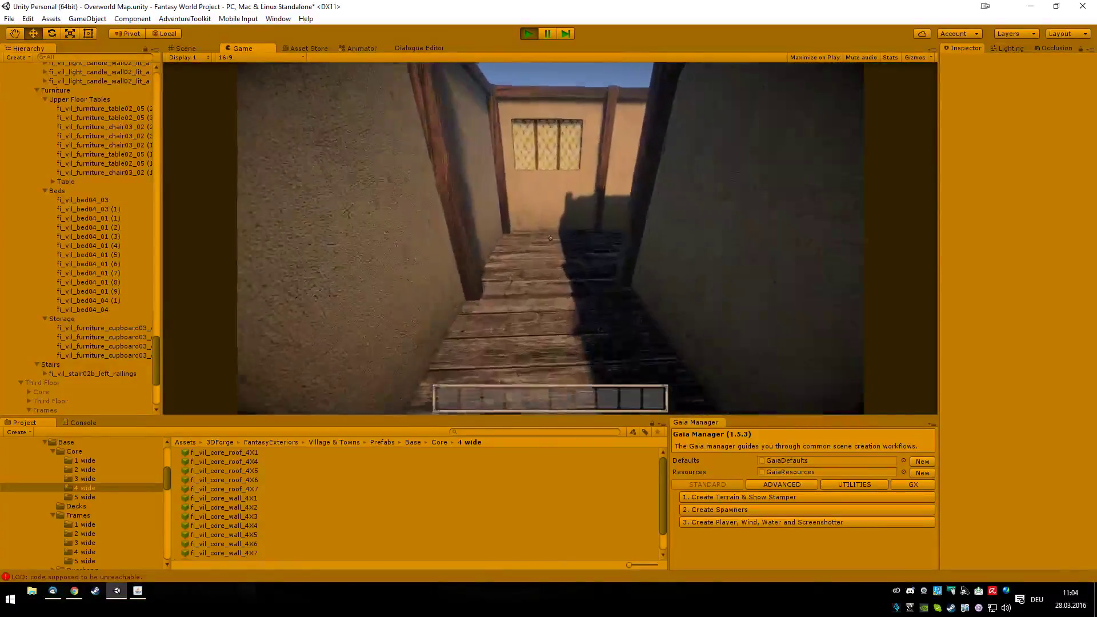
pyautogui.press('w')
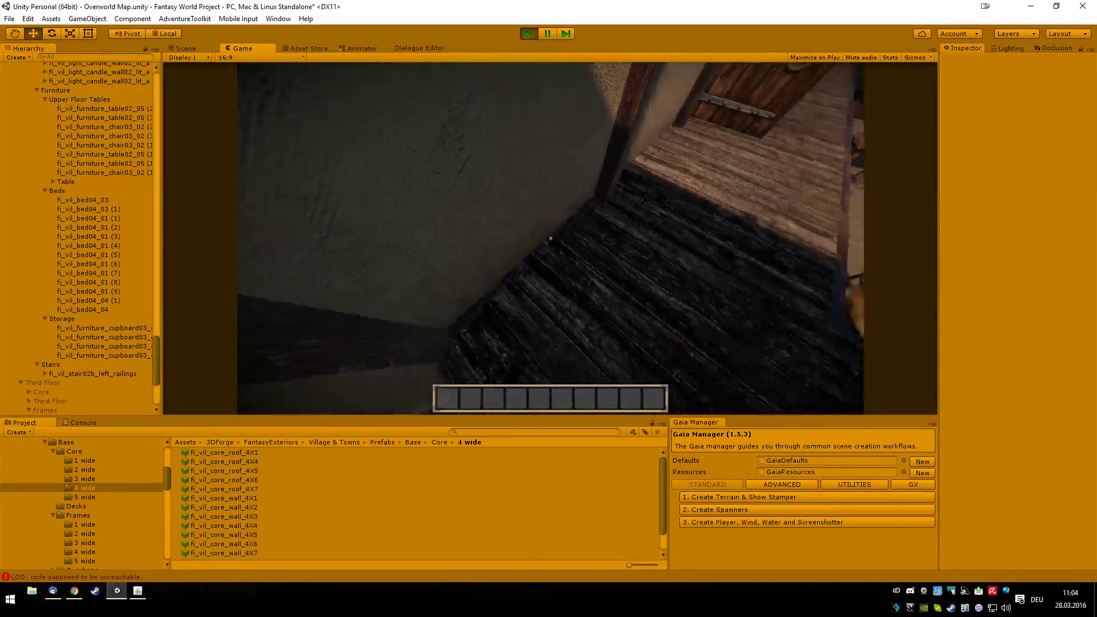
pyautogui.press('d')
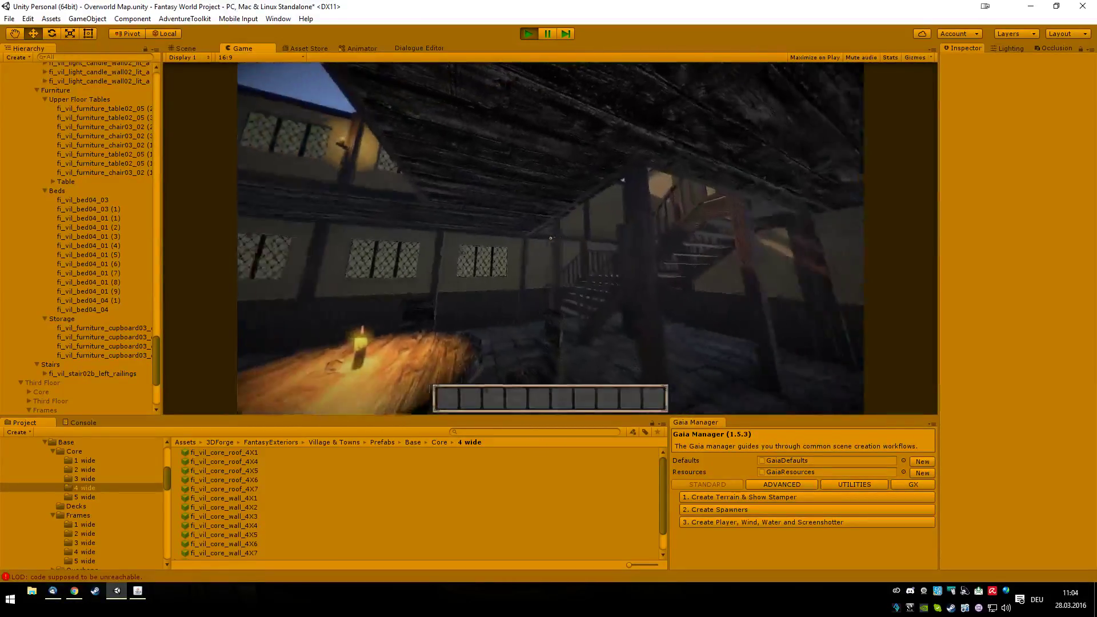
pyautogui.press('w')
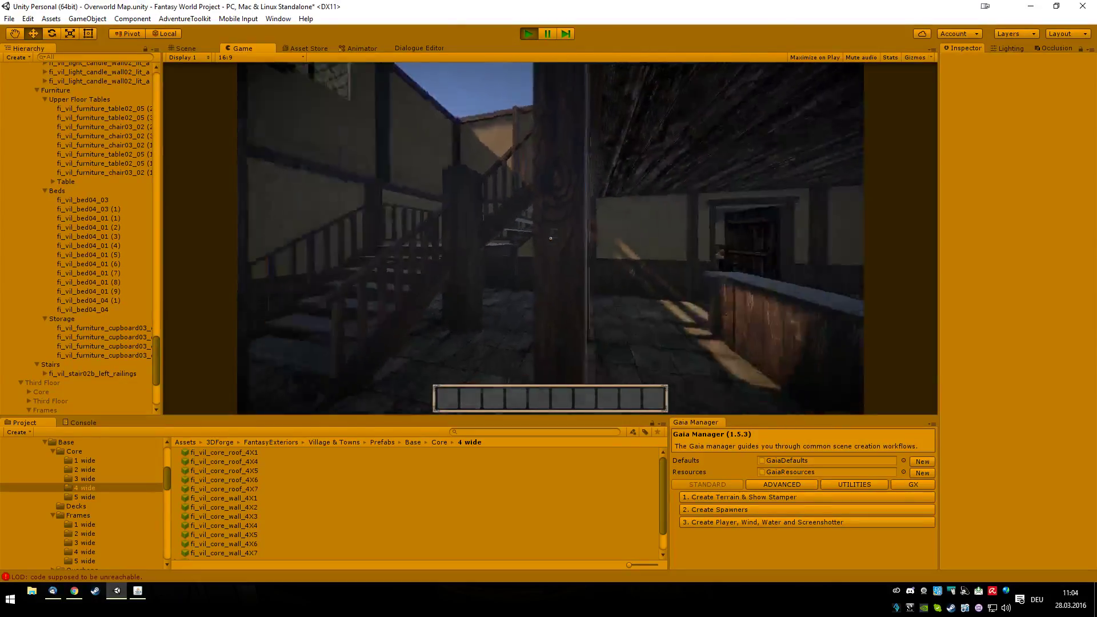
pyautogui.press('w')
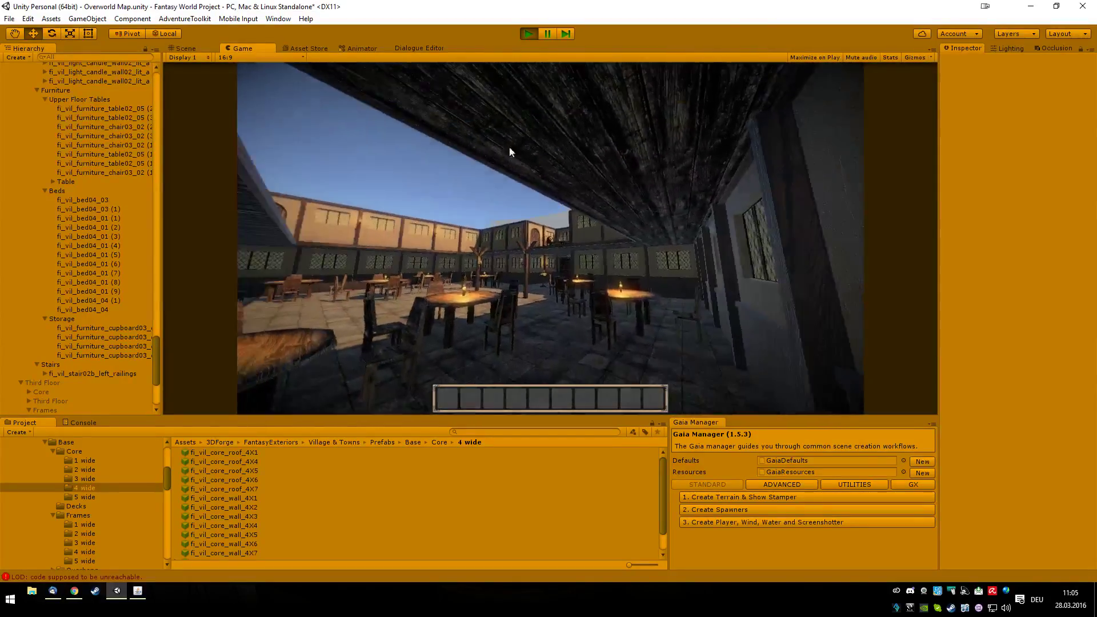
pyautogui.click(529, 33)
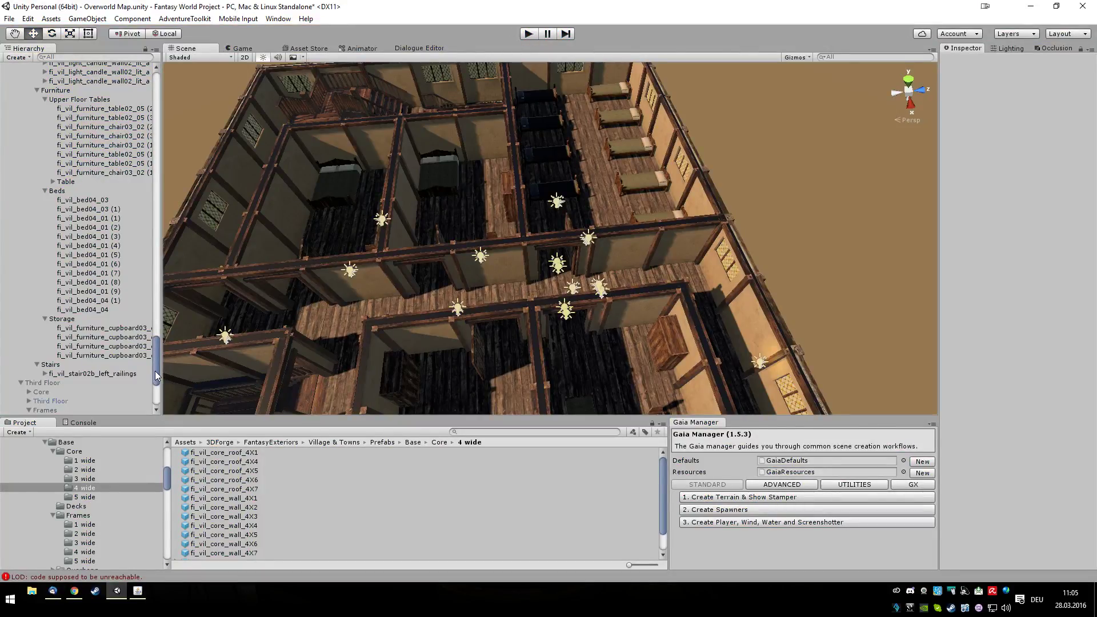
# Set the X position of the Brewery's Second Floor object to 0.
pyautogui.moveTo(155, 372); pyautogui.dragTo(159, 116)
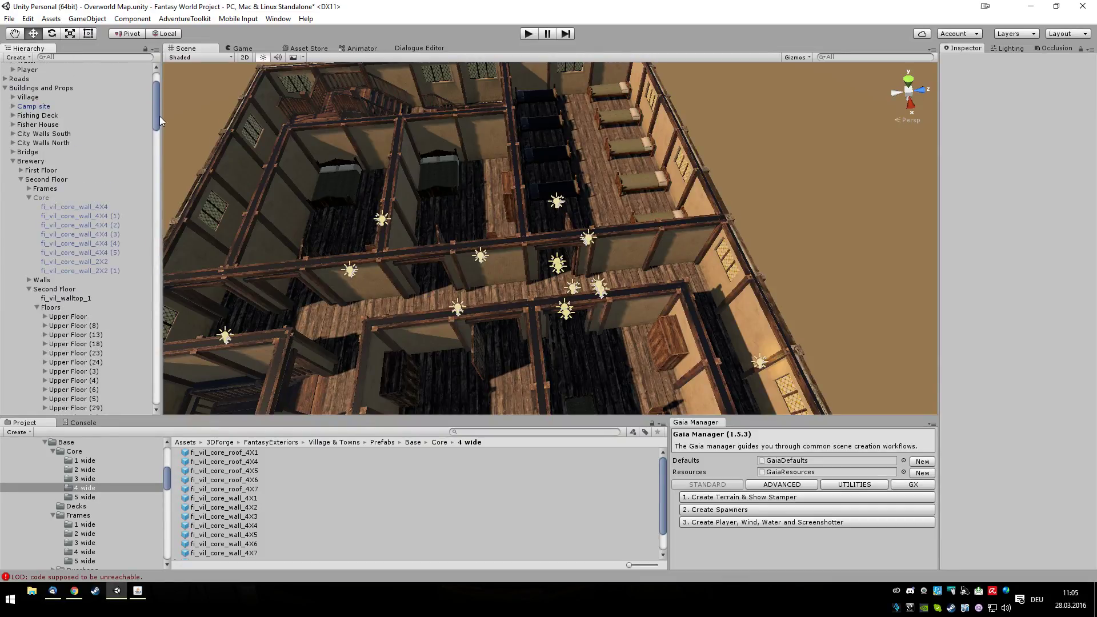
pyautogui.click(42, 170)
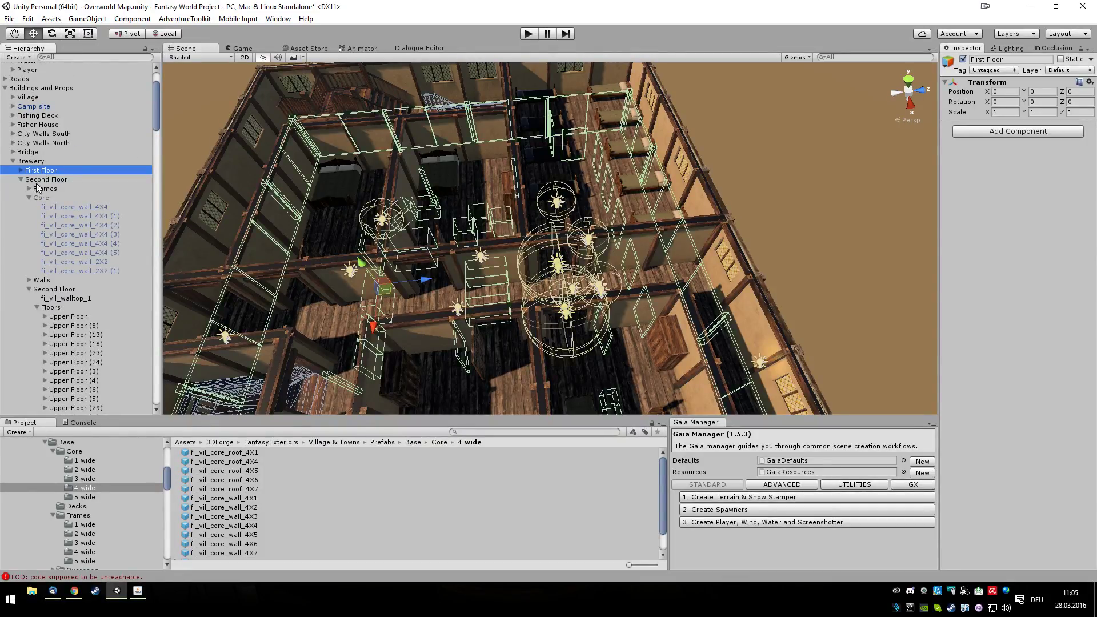
pyautogui.click(38, 182)
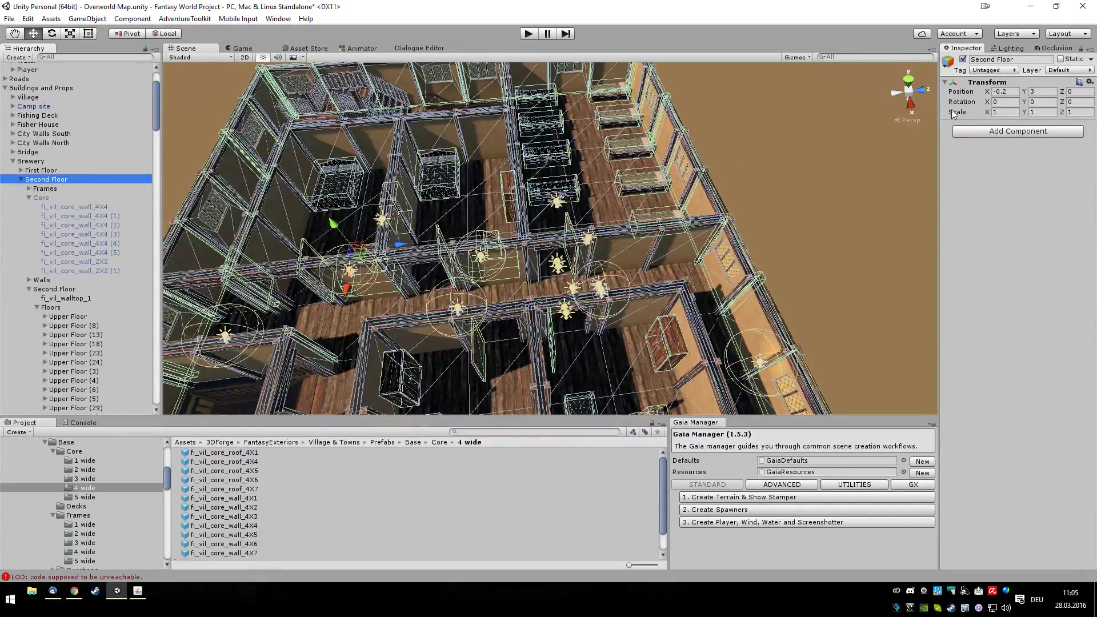
pyautogui.click(1011, 92)
pyautogui.write('0')
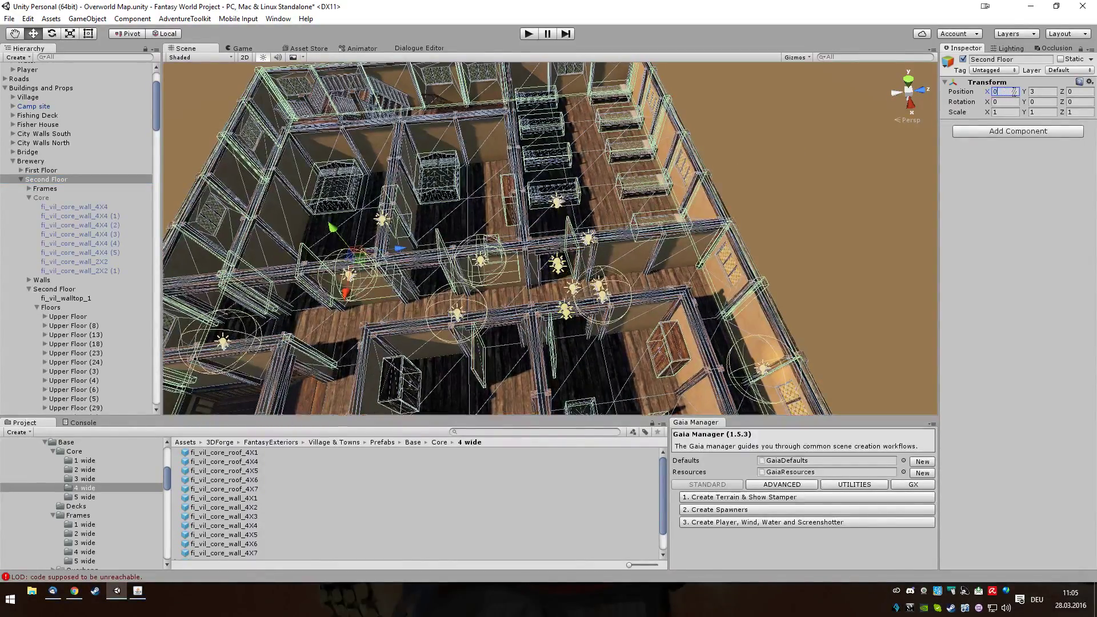
pyautogui.click(1009, 102)
# Start a playtest and walk through the ground-floor hall past the staircase, the bar counter and the candlelit tables.
pyautogui.keyDown('alt'); pyautogui.moveTo(757, 224); pyautogui.dragTo(954, 117); pyautogui.keyUp('alt')
pyautogui.scroll(-10, 718, 198)
pyautogui.keyDown('alt'); pyautogui.moveTo(724, 230); pyautogui.dragTo(691, 262); pyautogui.keyUp('alt')
pyautogui.click(526, 34)
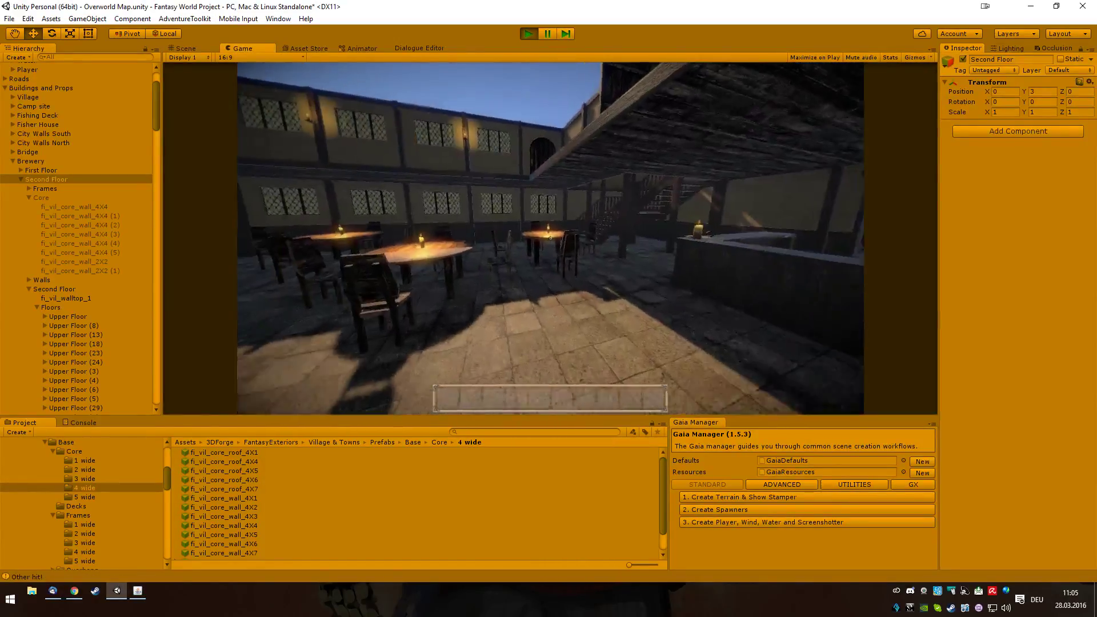
pyautogui.press('w')
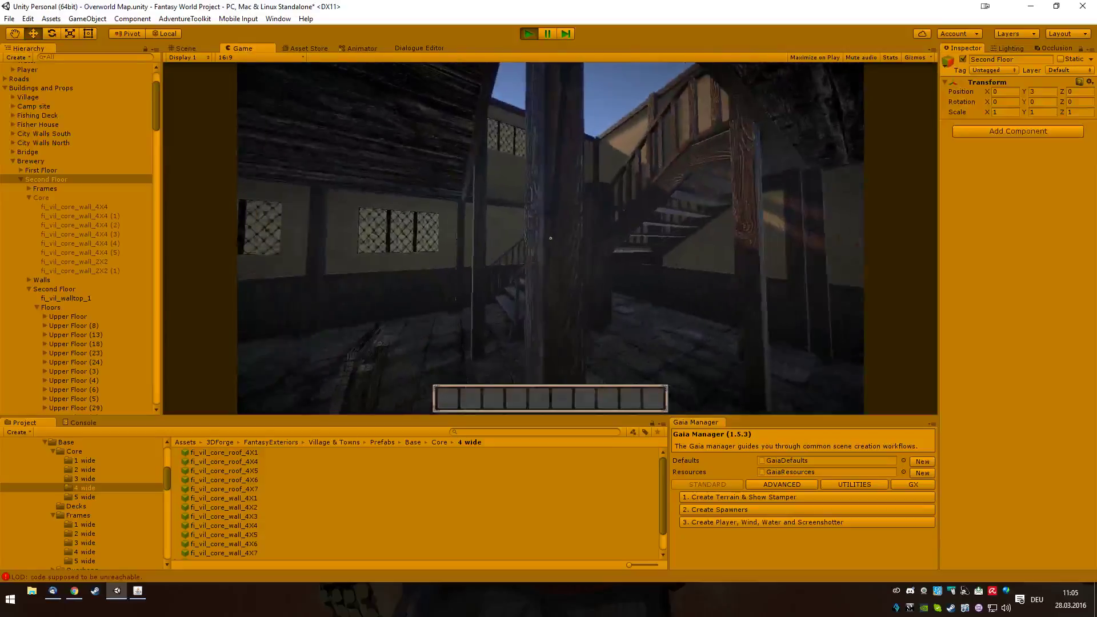
pyautogui.press('w')
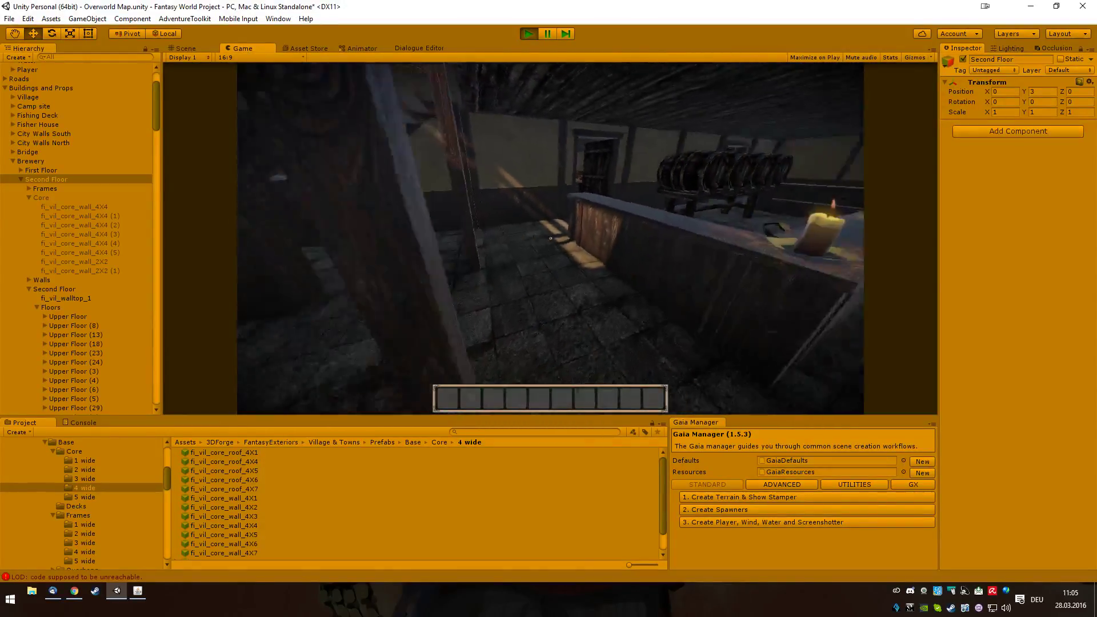
pyautogui.press('w')
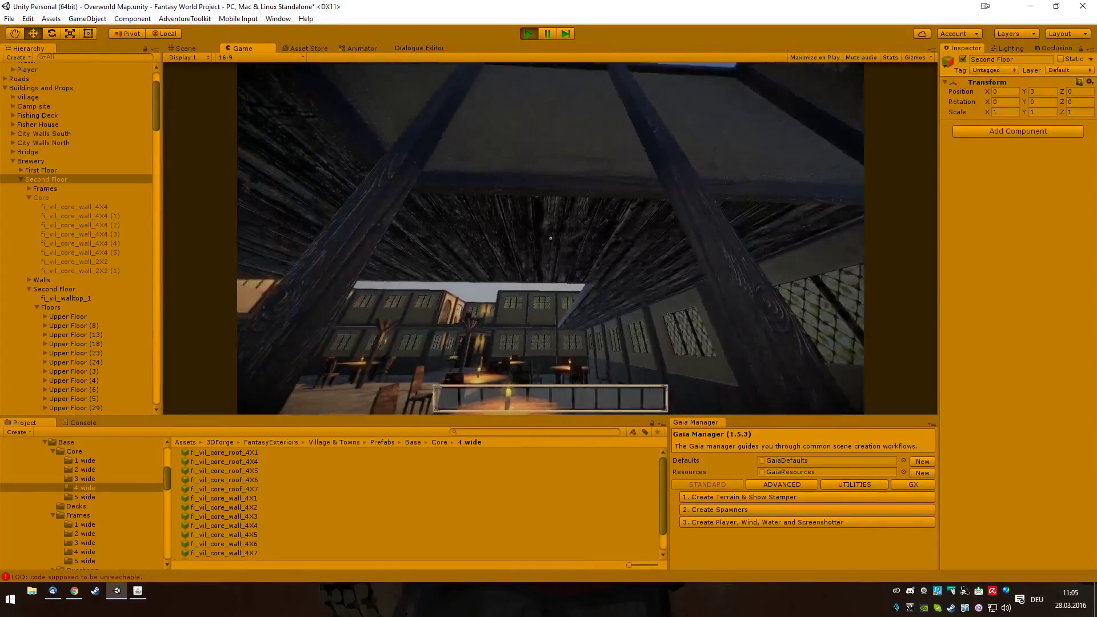
pyautogui.press('w')
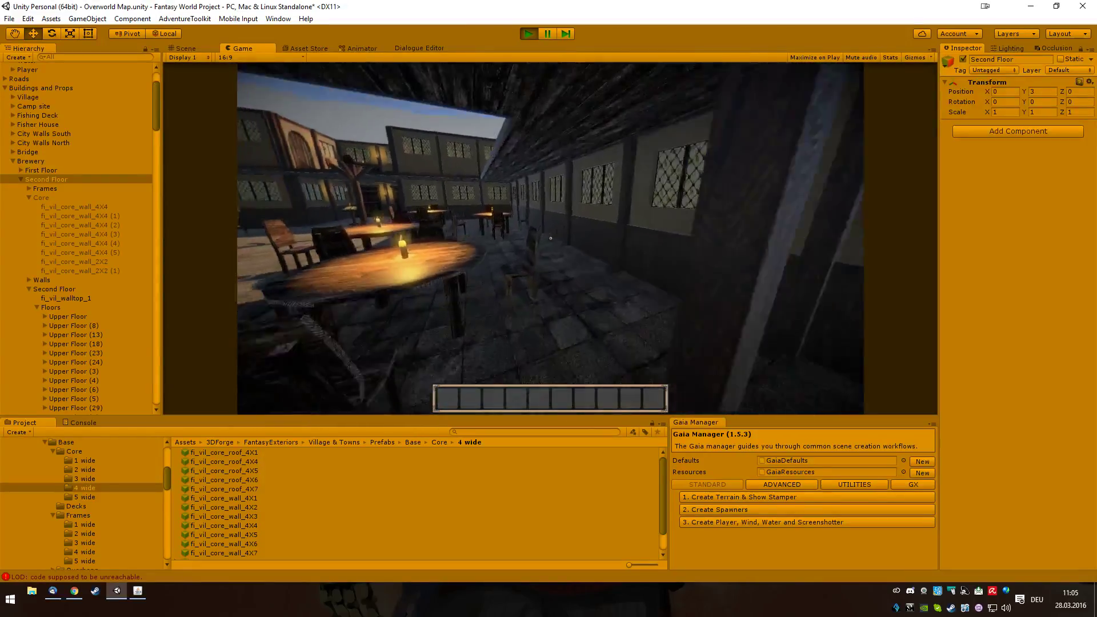
# Climb the hall staircase in play mode and follow the wooden gallery around the hall into the dormitory.
pyautogui.press('w')
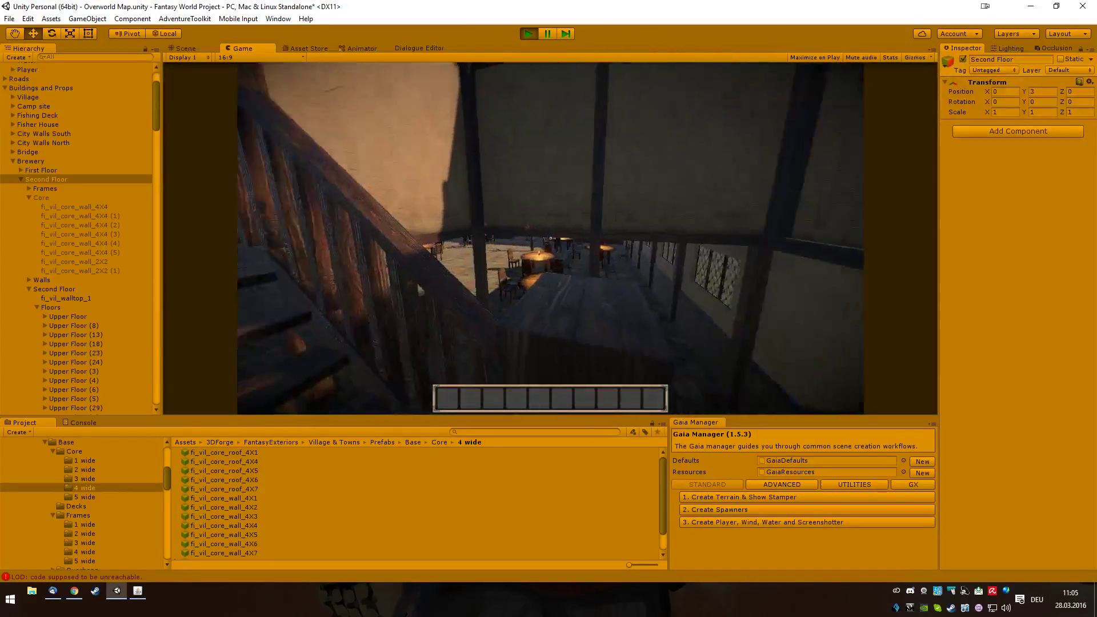
pyautogui.press('s')
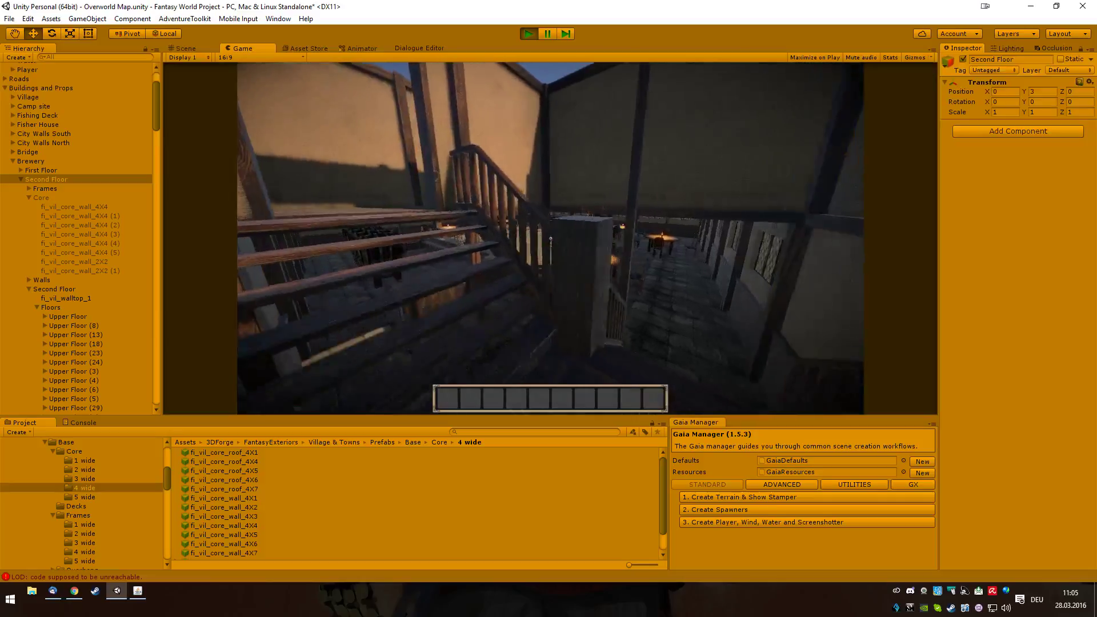
pyautogui.press('w')
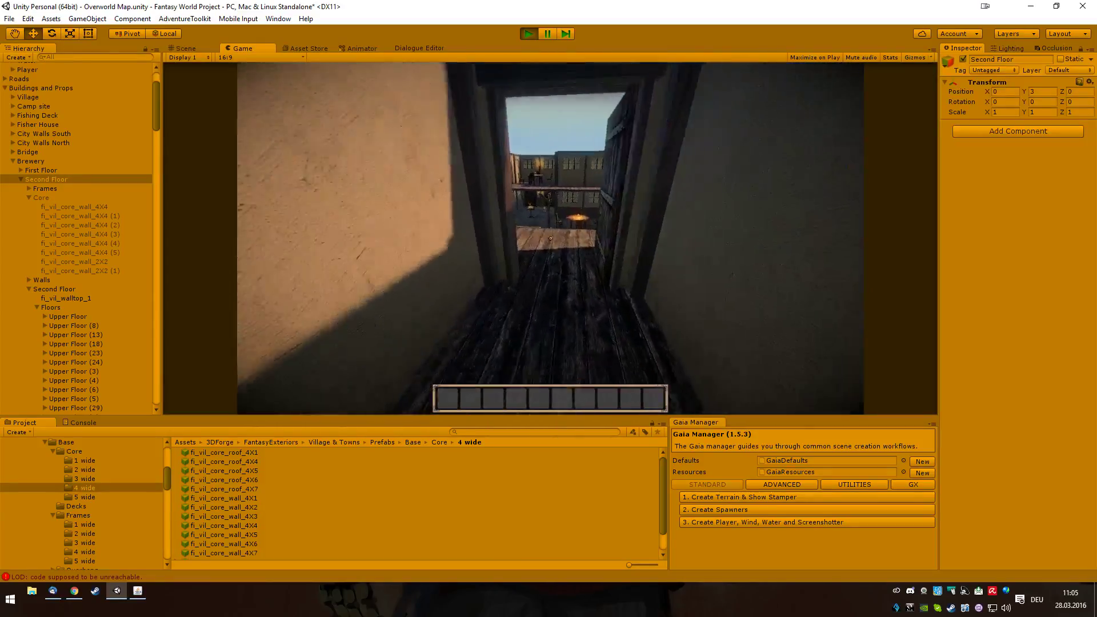
pyautogui.press('w')
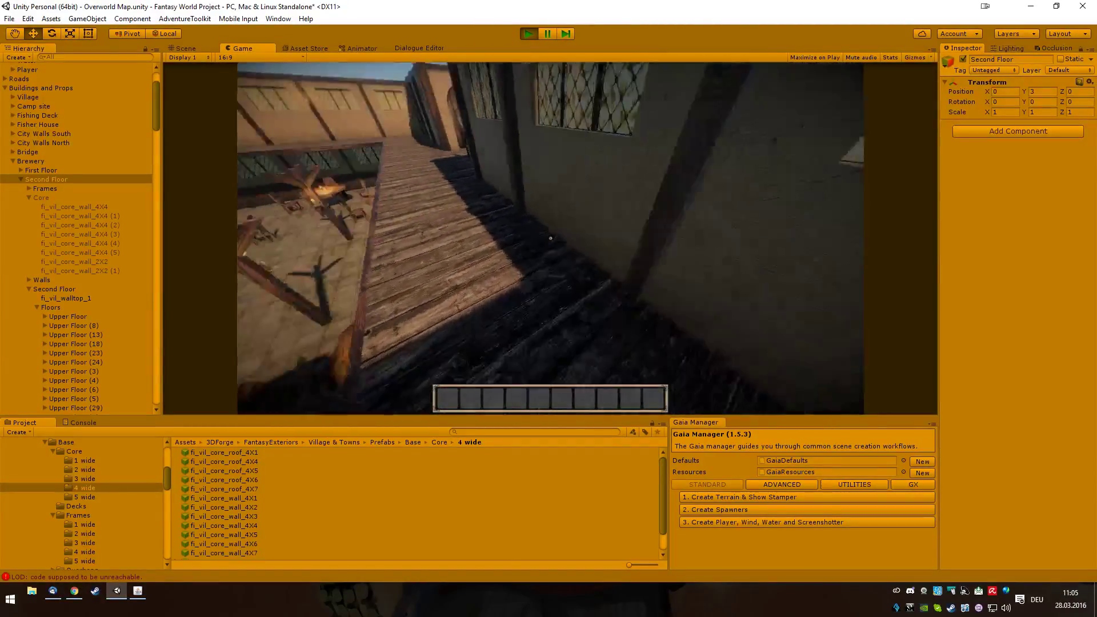
pyautogui.press('w')
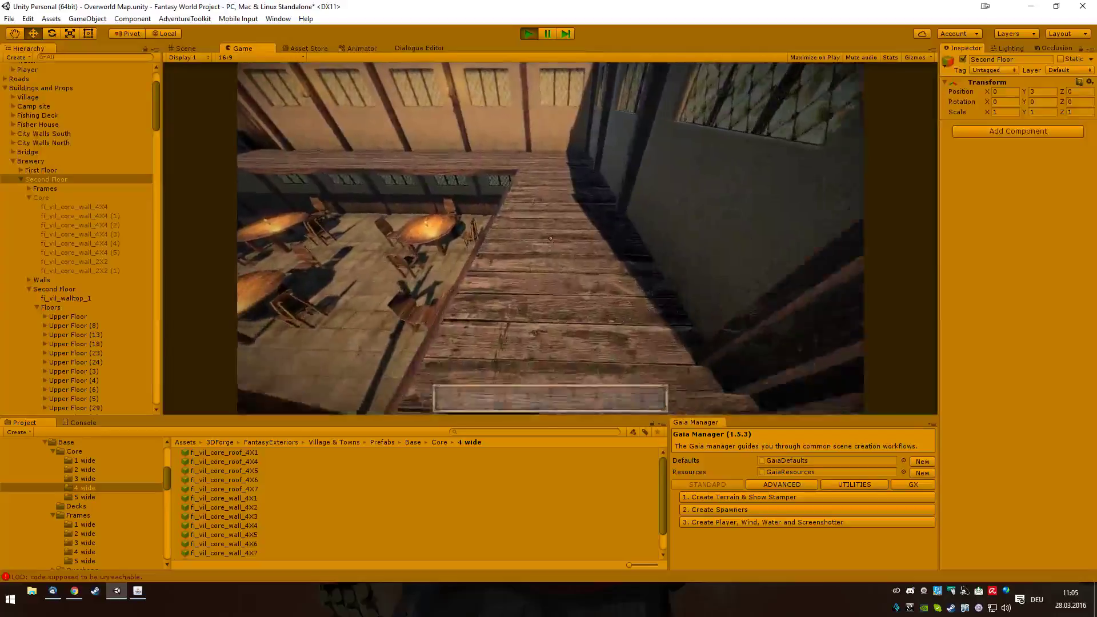
pyautogui.press('w')
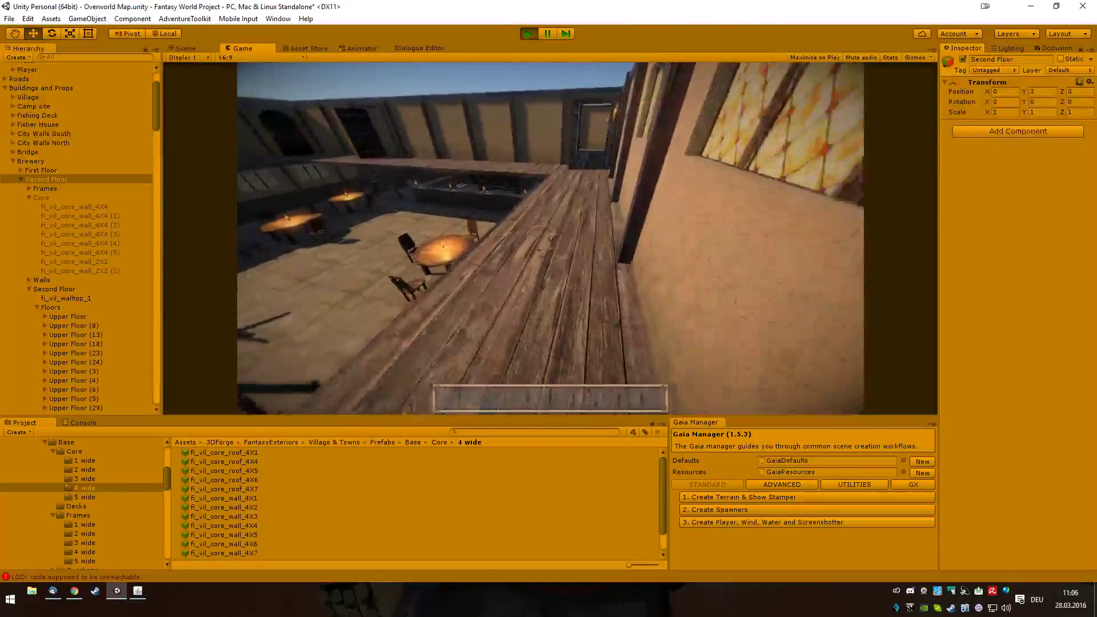
pyautogui.press('w')
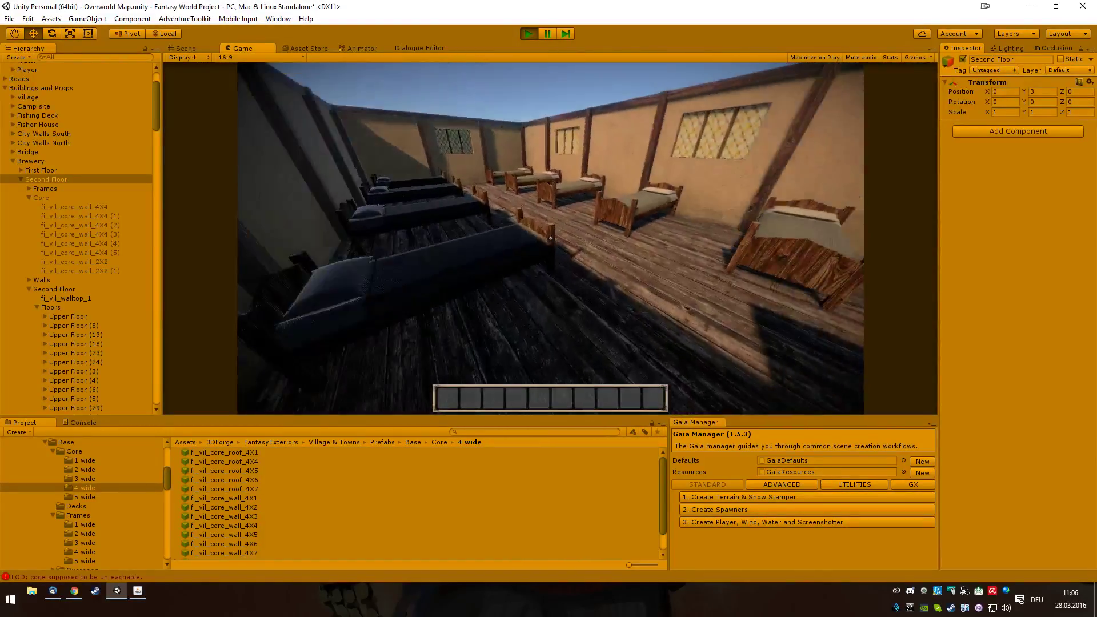
# Leave the dormitory, inspect the rear staircase up to its top, and descend to the barrel storage room.
pyautogui.press('w')
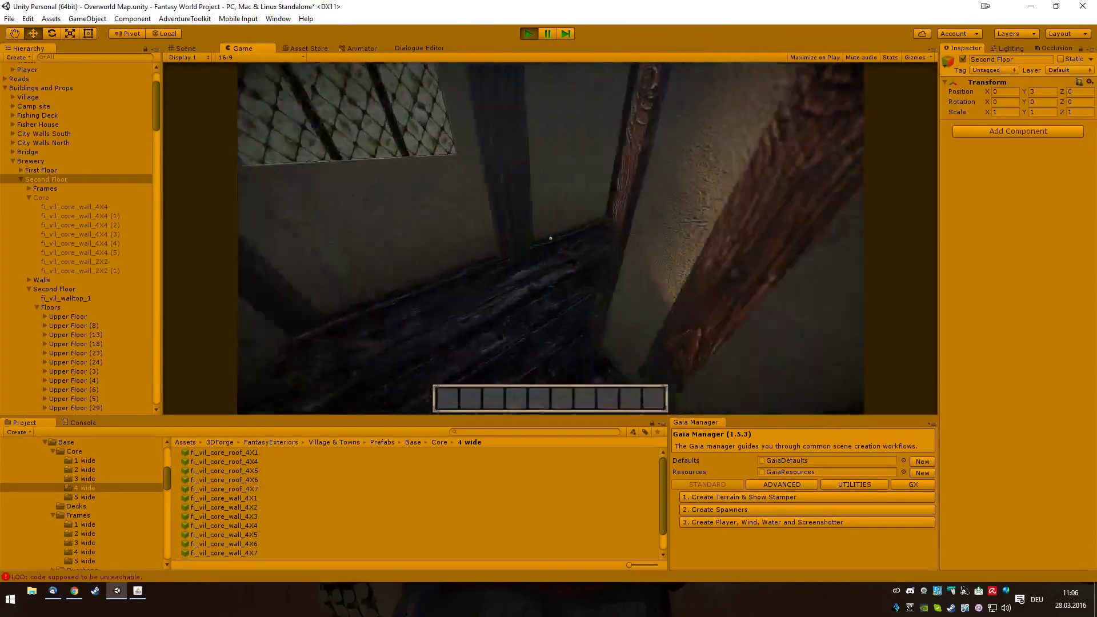
pyautogui.press('w')
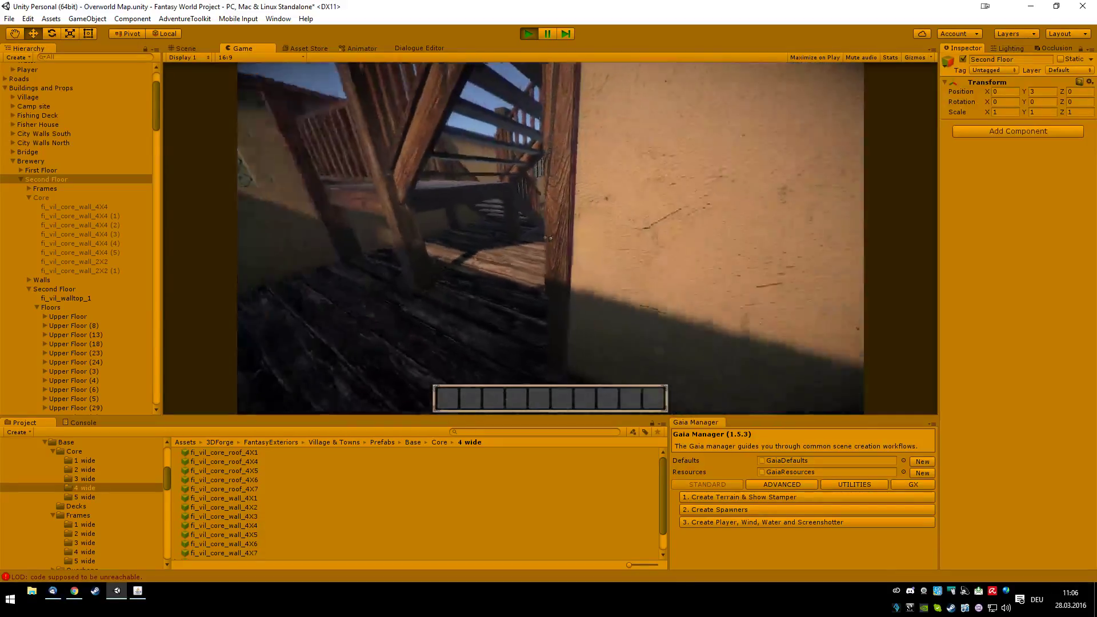
pyautogui.press('w')
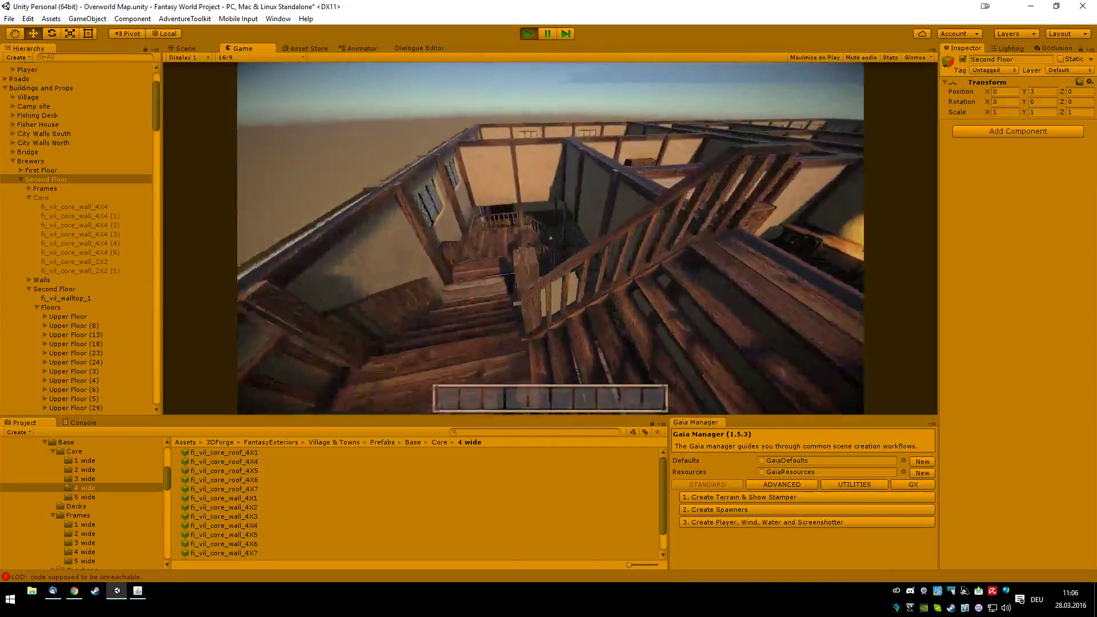
pyautogui.press('w')
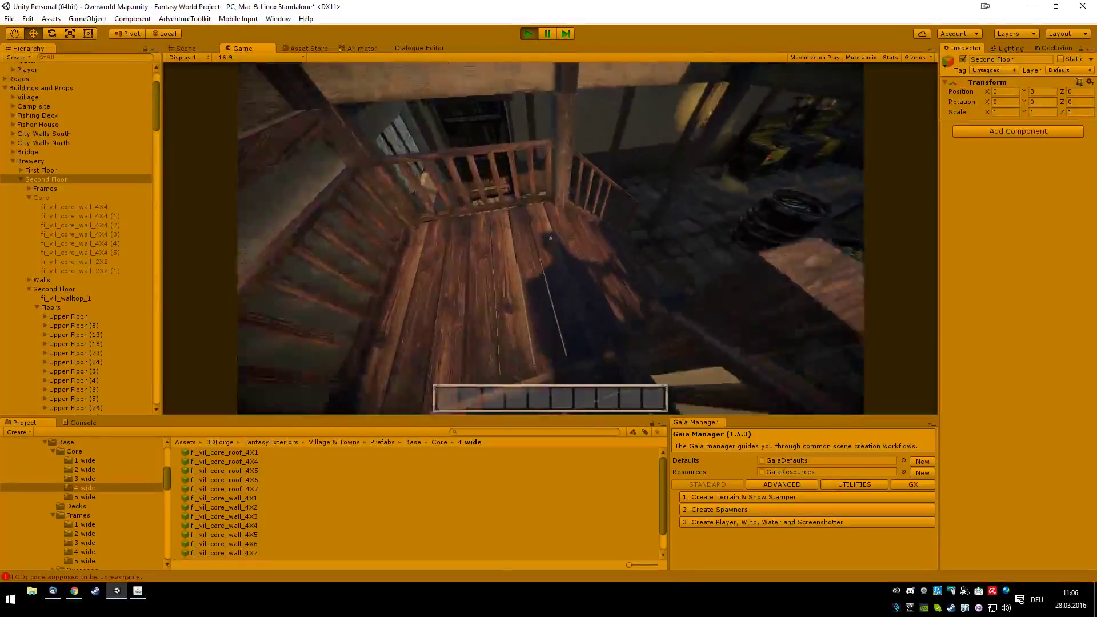
pyautogui.press('w')
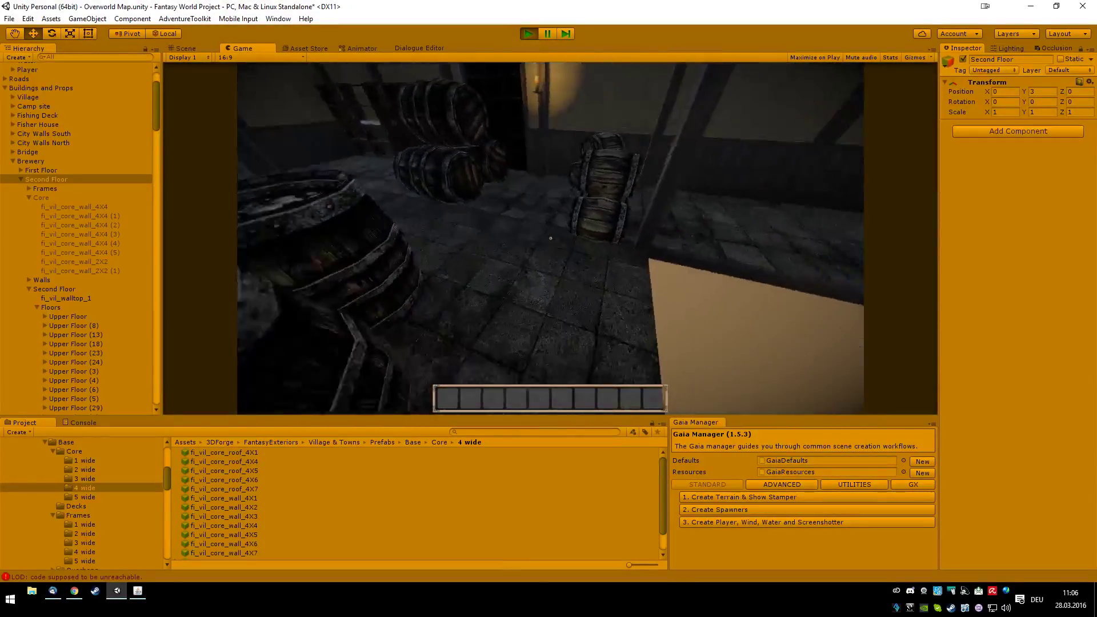
# Check the storage room and the area behind the bar, climb back up the rear staircase, and end the playtest.
pyautogui.press('w')
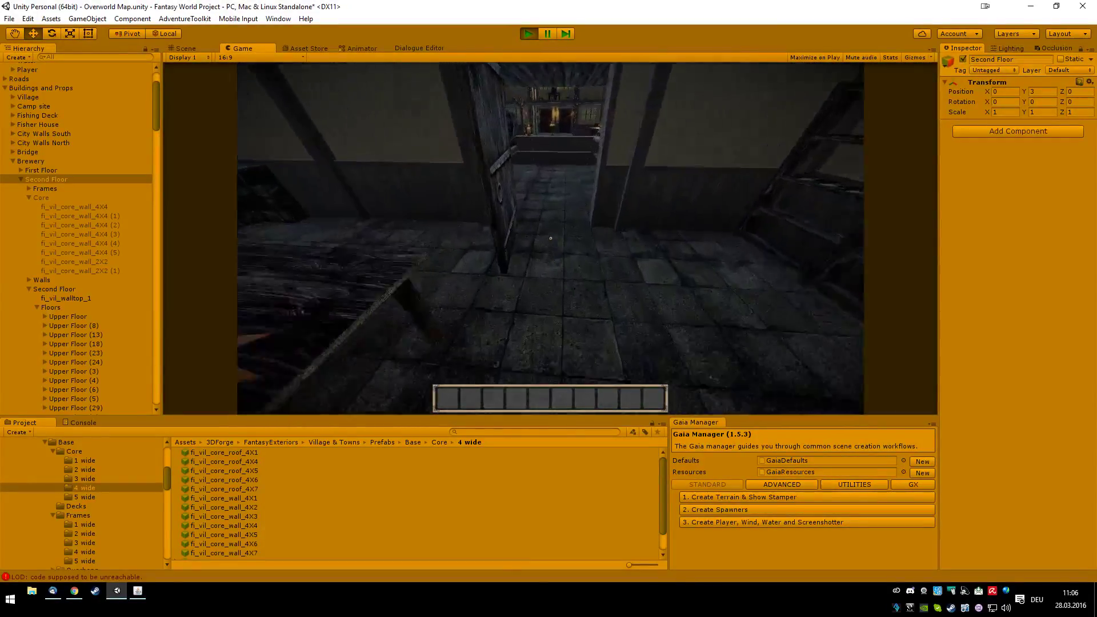
pyautogui.press('w')
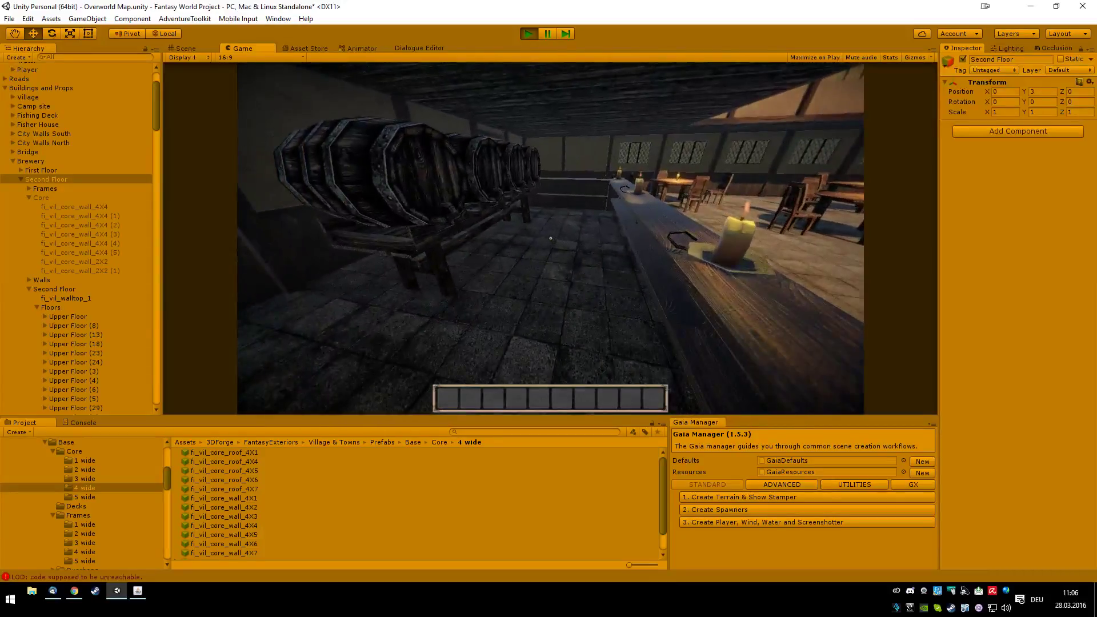
pyautogui.press('w')
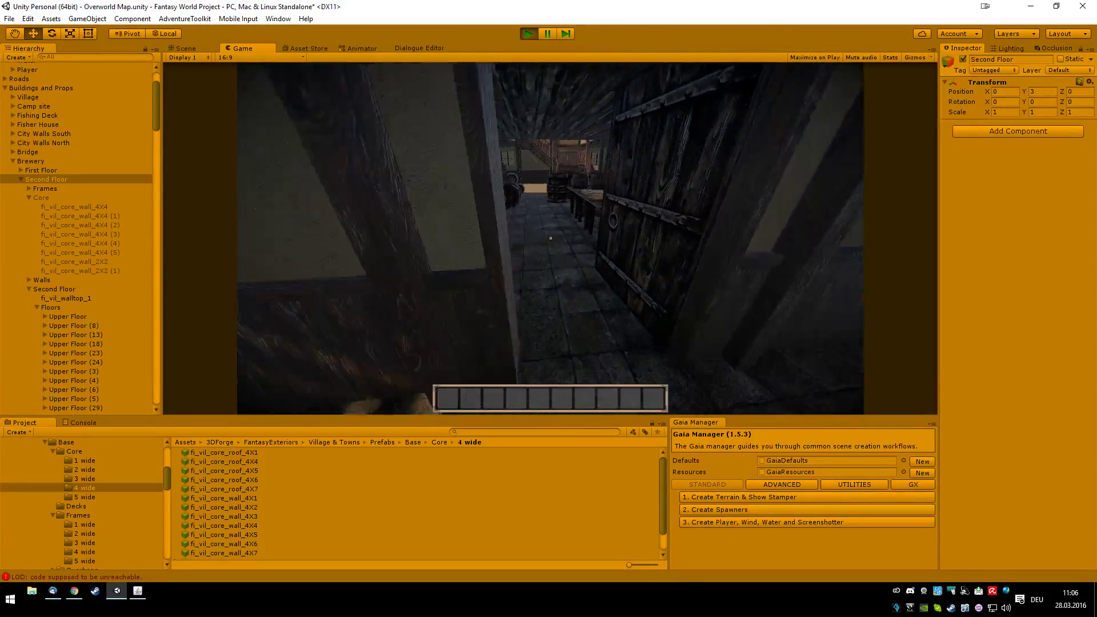
pyautogui.press('w')
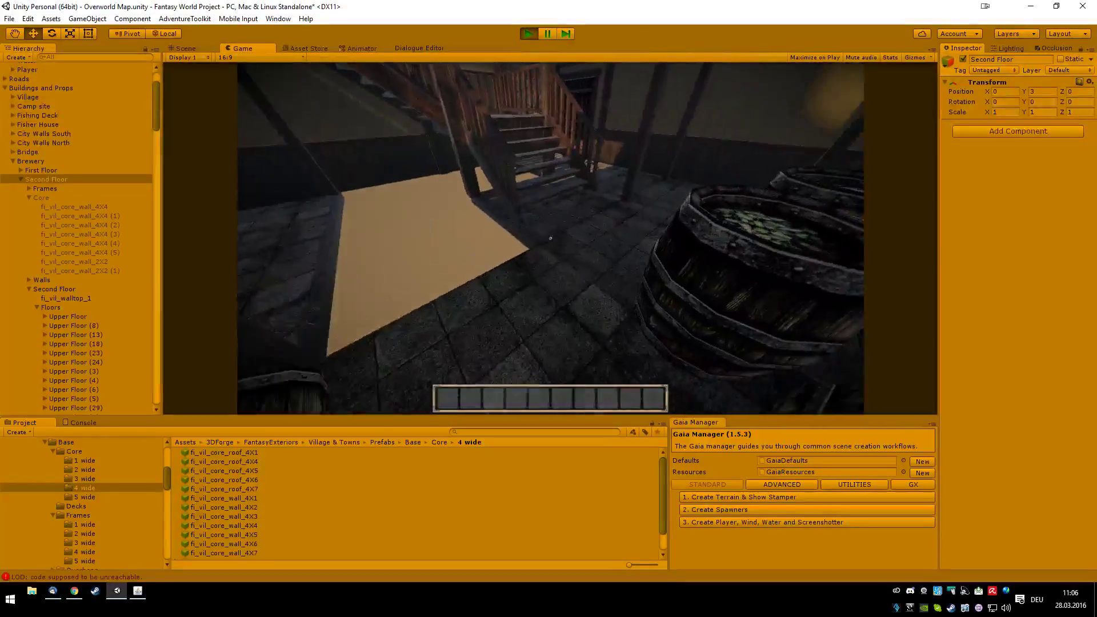
pyautogui.press('w')
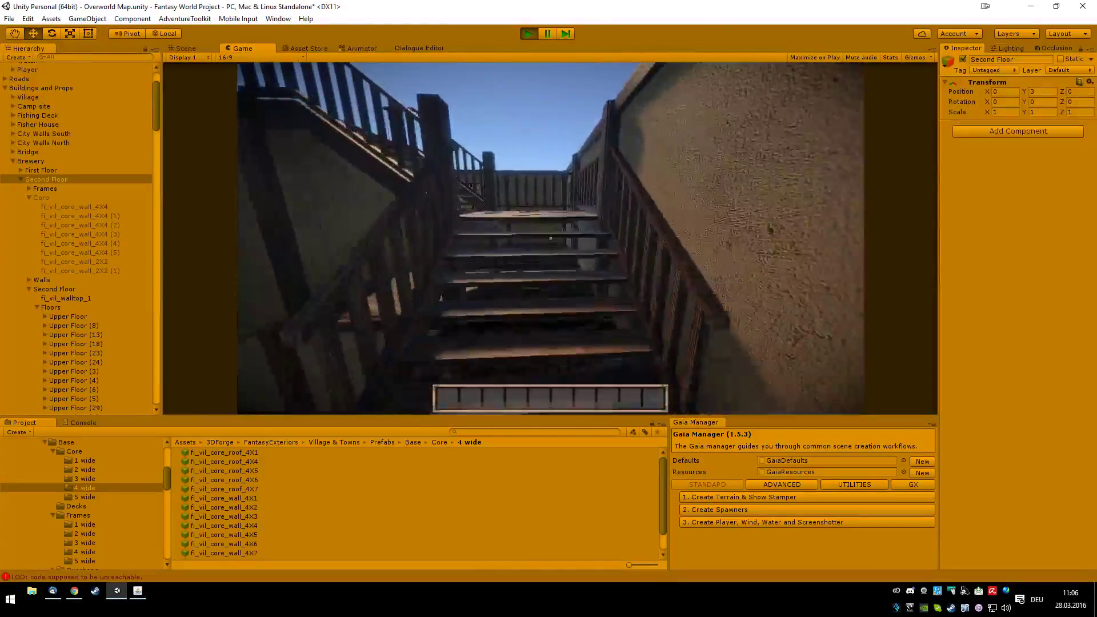
pyautogui.press('w')
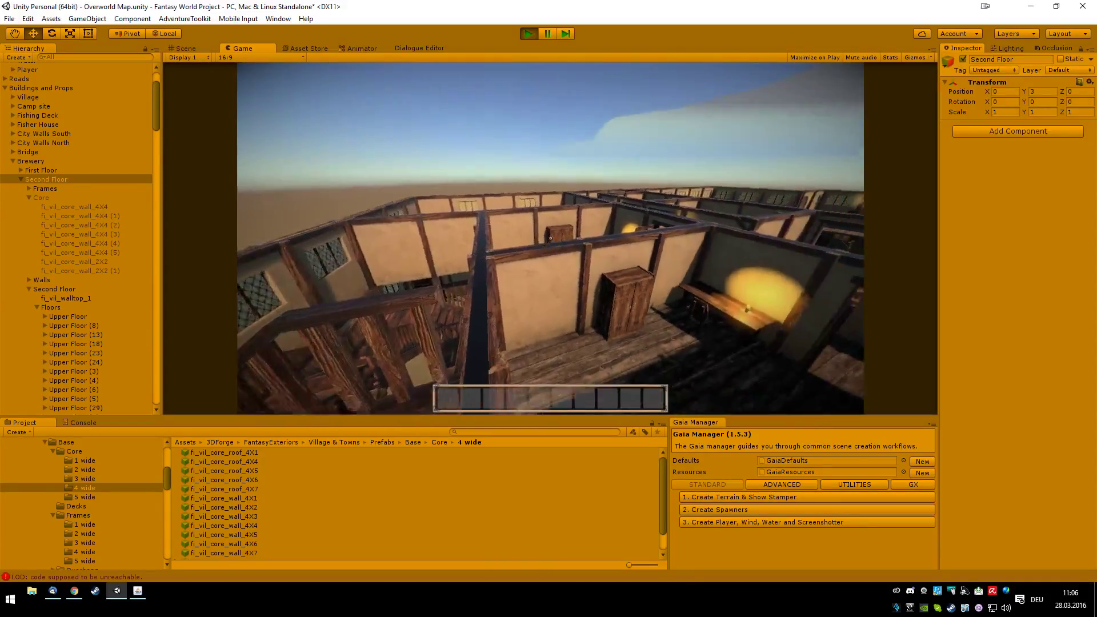
pyautogui.press('Escape')
pyautogui.click(531, 37)
pyautogui.click(529, 35)
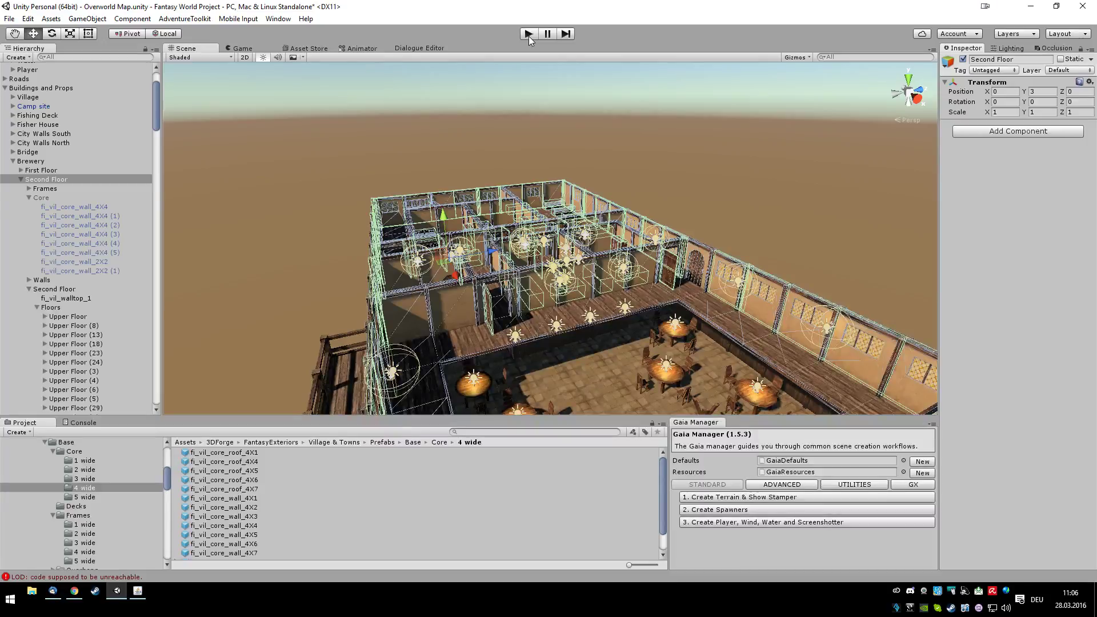
# Collapse the Floors and Walls groups under the Brewery's nested Second Floor object.
pyautogui.scroll(-4, 574, 252)
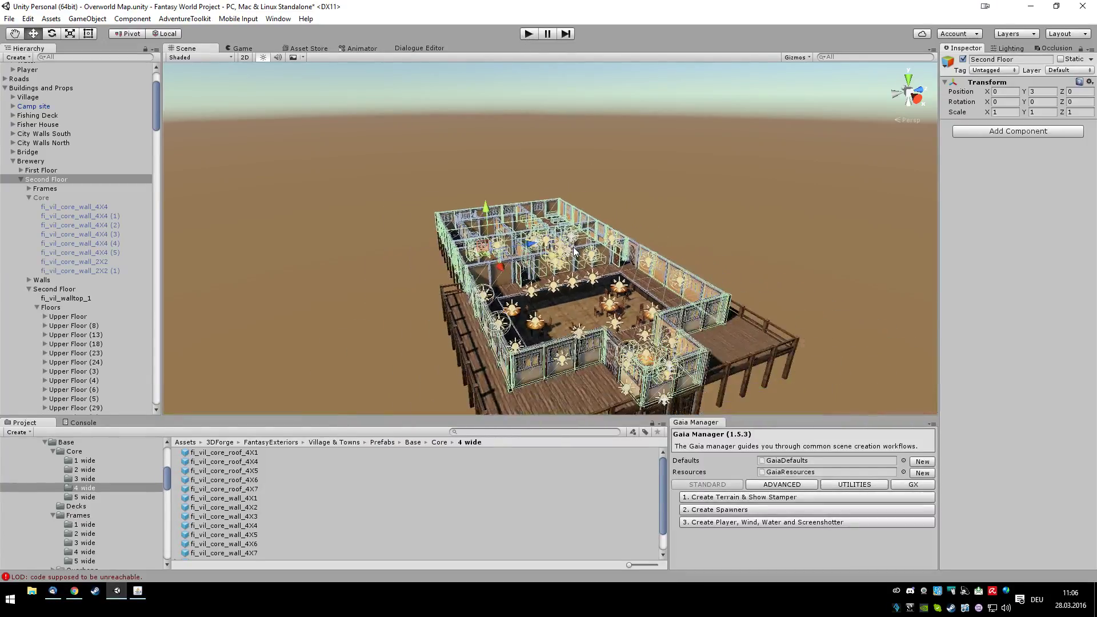
pyautogui.scroll(-4, 574, 251)
pyautogui.keyDown('alt'); pyautogui.moveTo(575, 252); pyautogui.dragTo(708, 296); pyautogui.keyUp('alt')
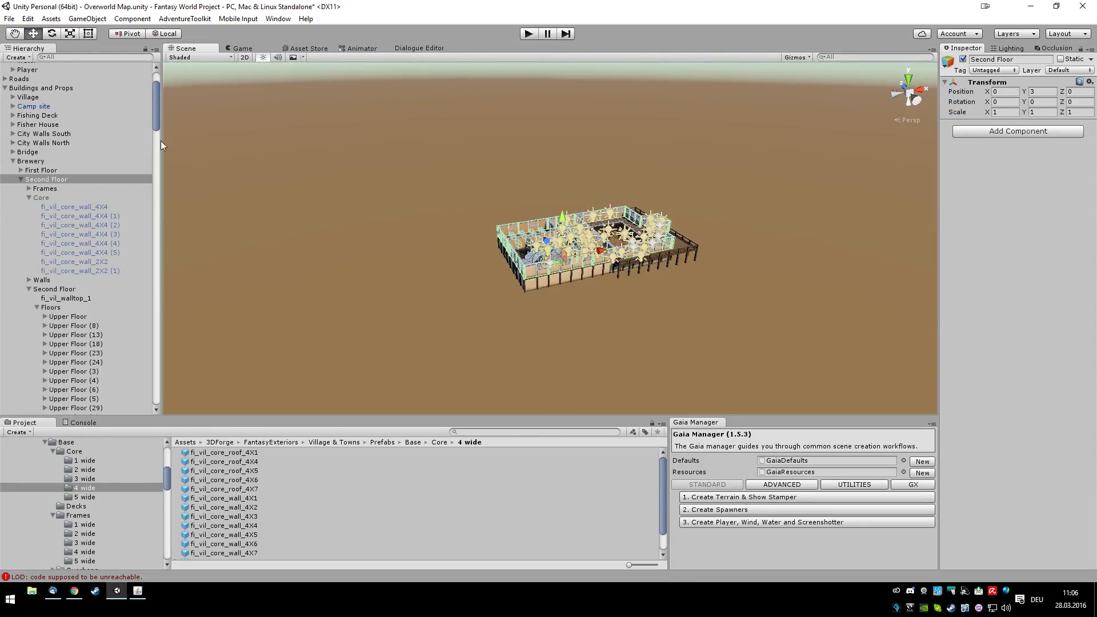
pyautogui.moveTo(156, 104)
pyautogui.mouseDown()
pyautogui.moveTo(156, 128)
pyautogui.moveTo(155, 112)
pyautogui.mouseUp()
pyautogui.click(36, 233)
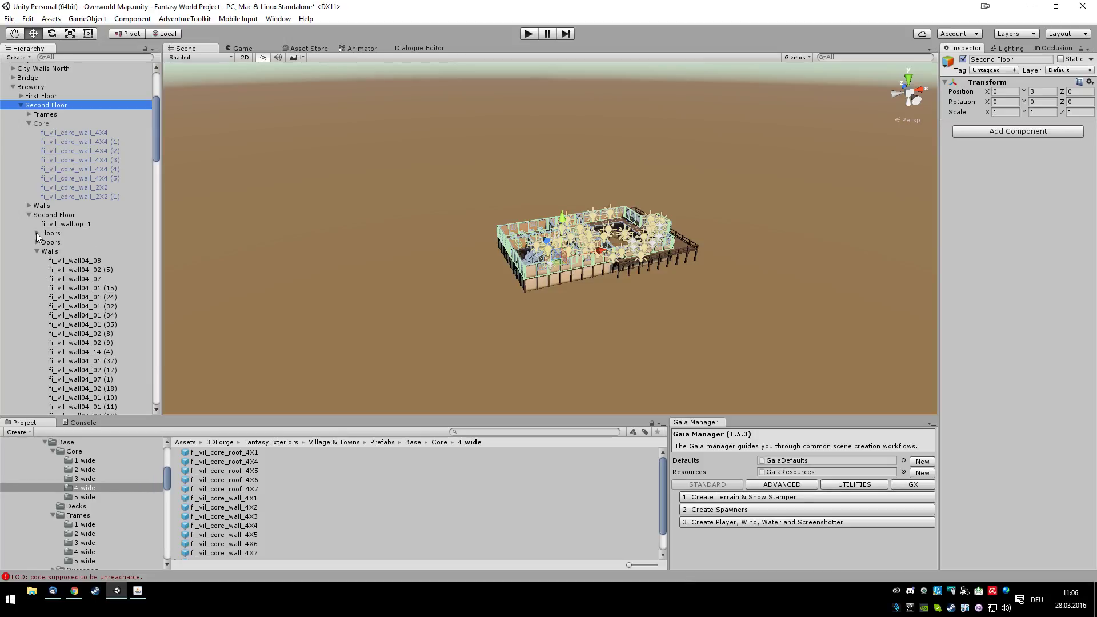
pyautogui.click(36, 251)
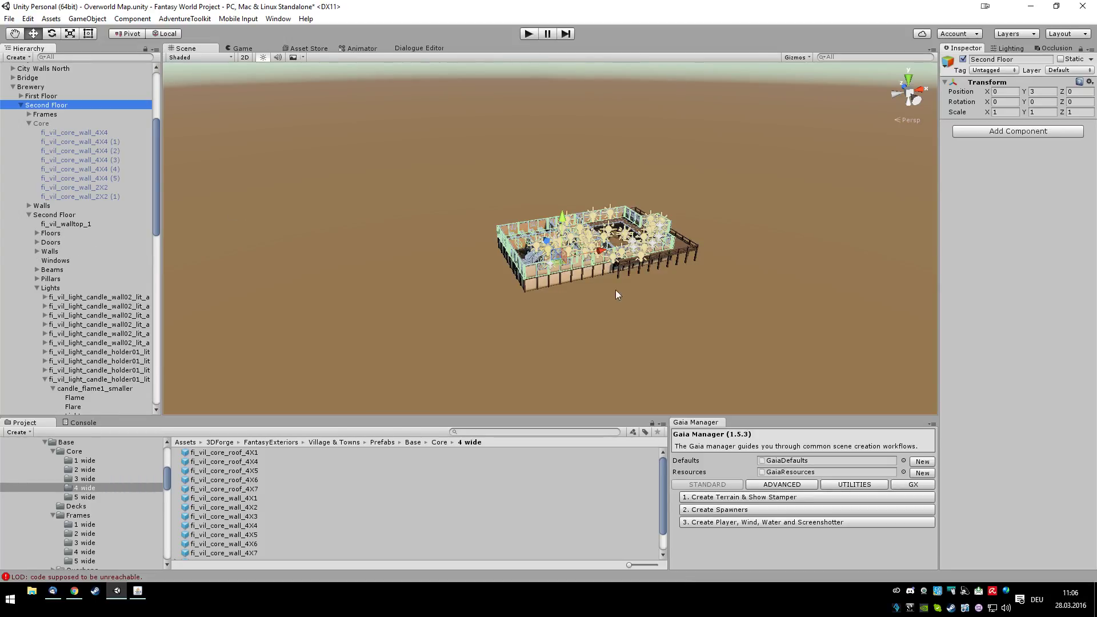
# Examine the upper floor's room layout from several angles, including the dormitory, the bedrooms, the stairwell and the gallery.
pyautogui.scroll(5, 292, 210)
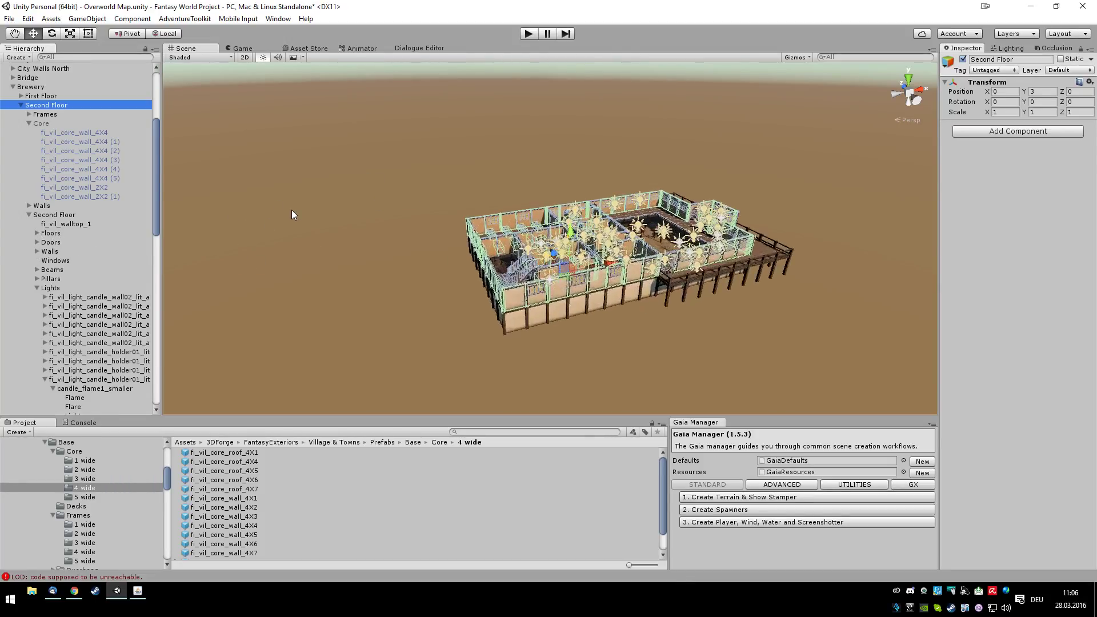
pyautogui.keyDown('alt'); pyautogui.moveTo(341, 266); pyautogui.dragTo(481, 273); pyautogui.keyUp('alt')
pyautogui.scroll(5, 596, 359)
pyautogui.keyDown('alt'); pyautogui.moveTo(348, 208); pyautogui.dragTo(848, 359); pyautogui.keyUp('alt')
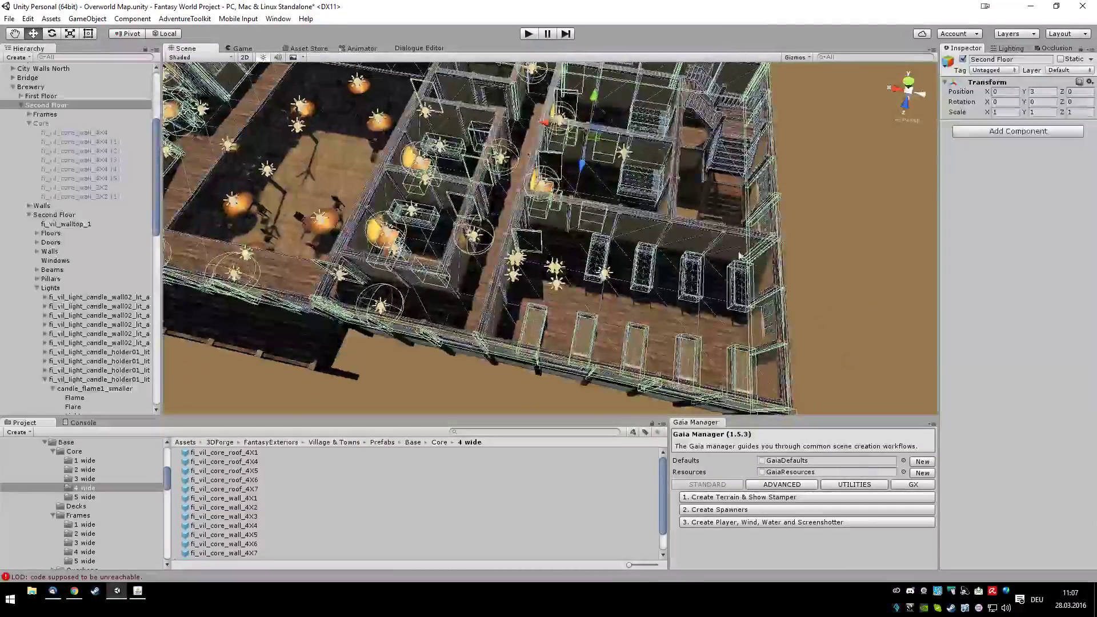
pyautogui.scroll(3, 742, 257)
pyautogui.keyDown('alt'); pyautogui.moveTo(697, 217); pyautogui.dragTo(460, 279); pyautogui.keyUp('alt')
pyautogui.scroll(-4, 608, 224)
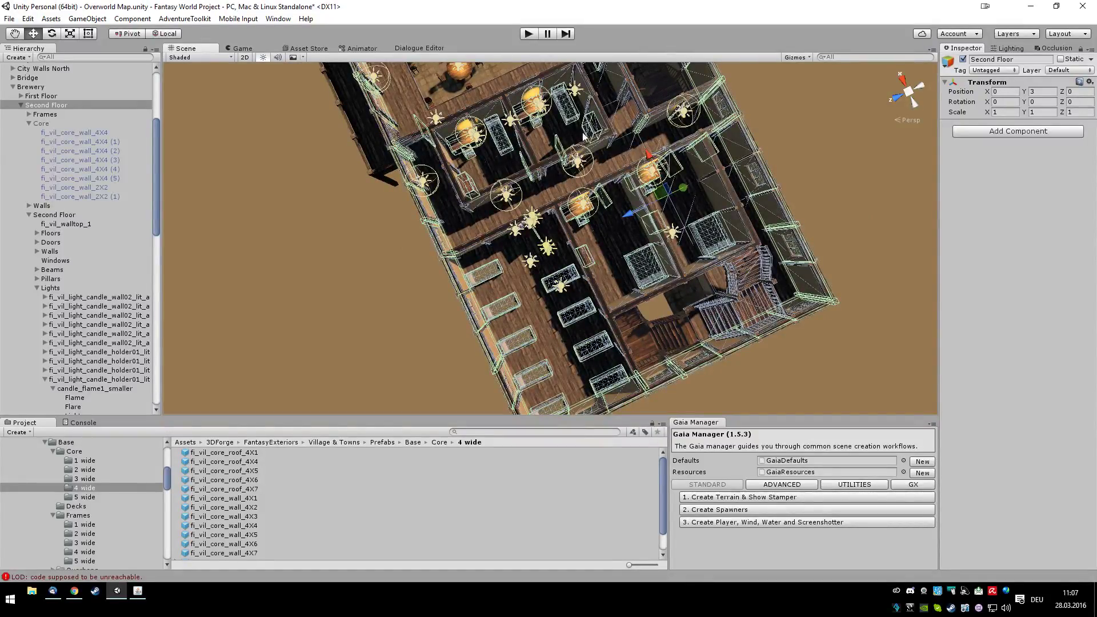
pyautogui.keyDown('alt'); pyautogui.moveTo(607, 276); pyautogui.dragTo(831, 218); pyautogui.keyUp('alt')
pyautogui.scroll(-10, 832, 217)
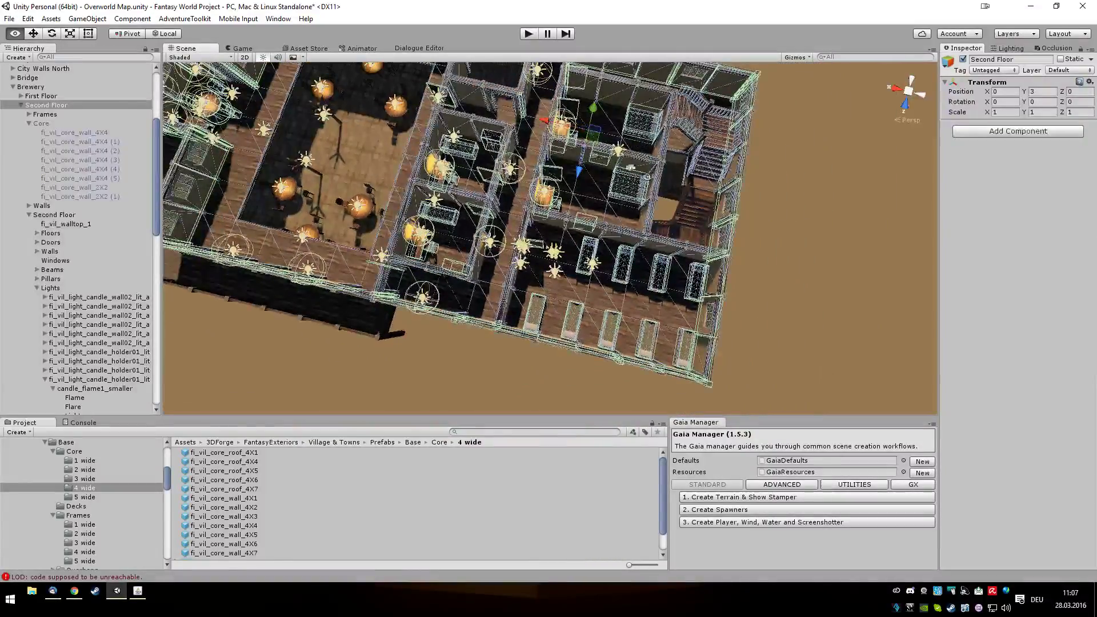
pyautogui.keyDown('alt'); pyautogui.moveTo(630, 167); pyautogui.dragTo(597, 248); pyautogui.keyUp('alt')
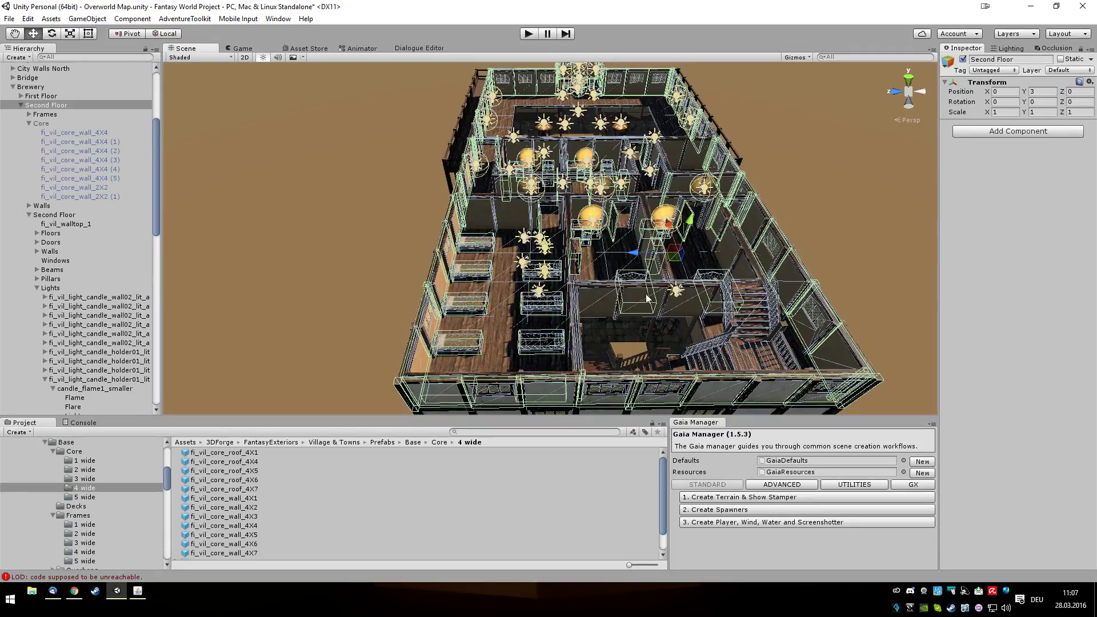
pyautogui.keyDown('alt'); pyautogui.moveTo(632, 305); pyautogui.dragTo(565, 331); pyautogui.keyUp('alt')
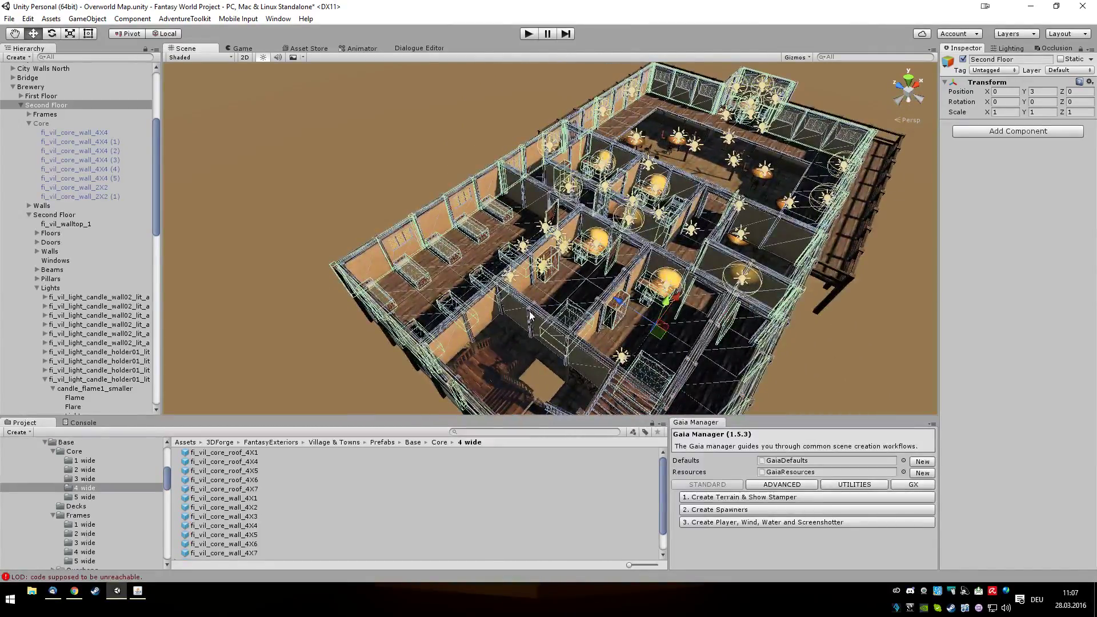
pyautogui.scroll(3, 562, 315)
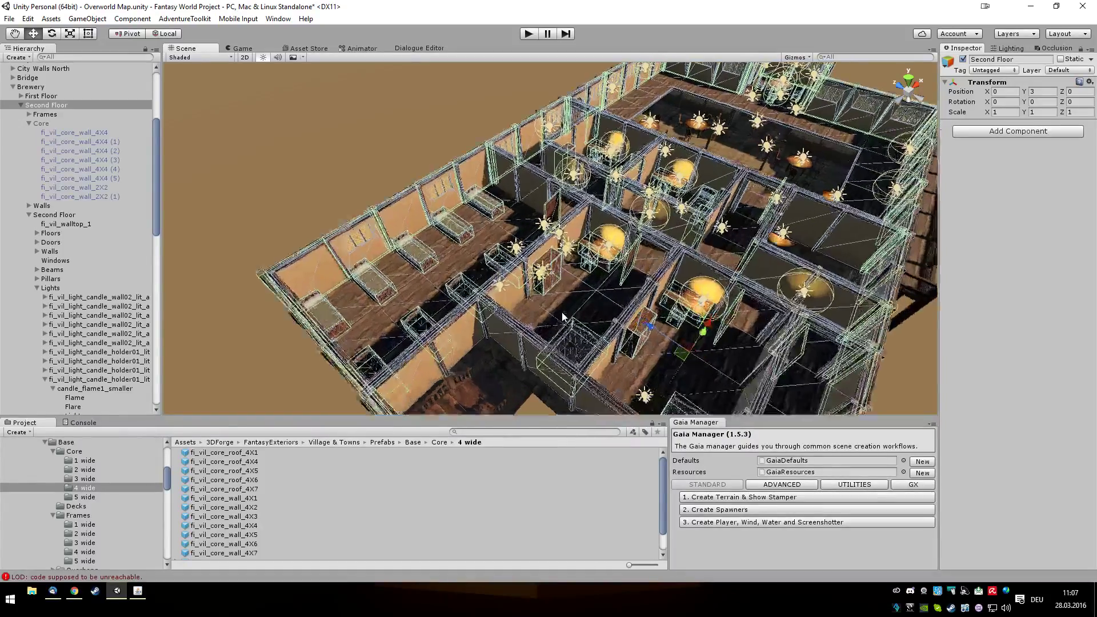
# Review the upper floor from above and from its opposite ends, covering the rear stairwell, dormitory beds, bedrooms and hall.
pyautogui.keyDown('alt'); pyautogui.moveTo(659, 329); pyautogui.dragTo(951, 380); pyautogui.keyUp('alt')
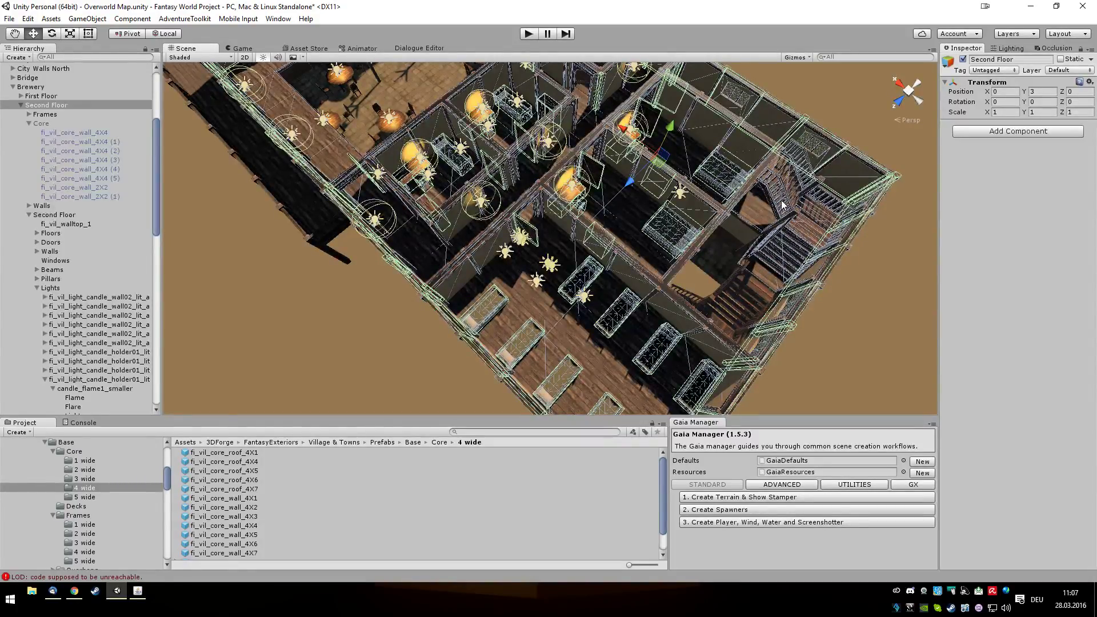
pyautogui.scroll(4, 784, 206)
pyautogui.keyDown('alt'); pyautogui.moveTo(801, 211); pyautogui.dragTo(631, 118); pyautogui.keyUp('alt')
pyautogui.scroll(-3, 631, 118)
pyautogui.scroll(-5, 735, 275)
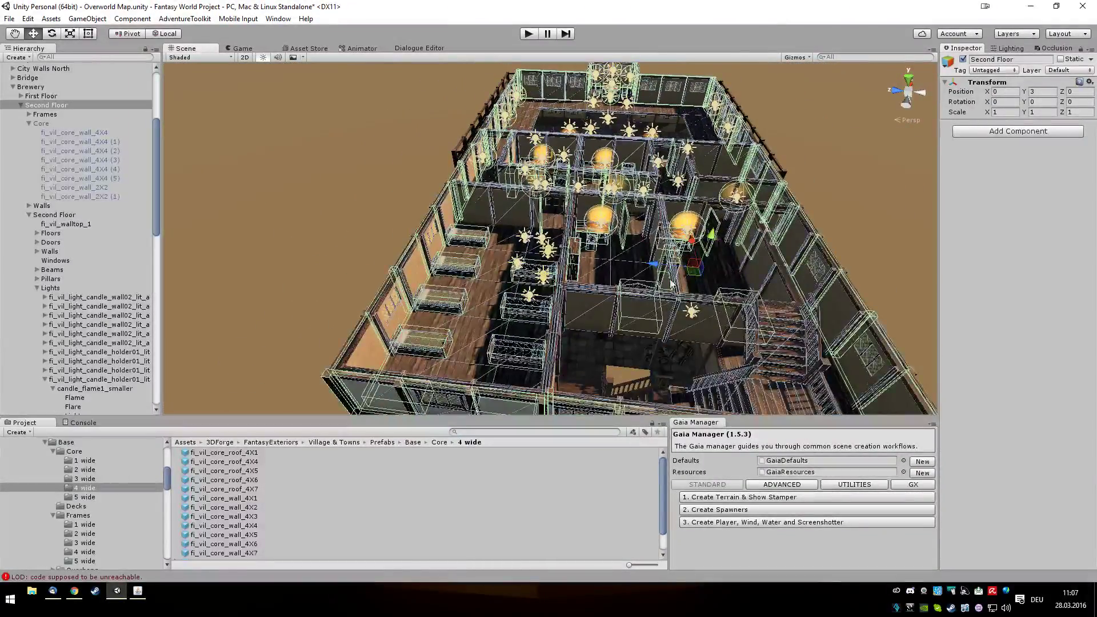
pyautogui.keyDown('alt'); pyautogui.moveTo(609, 279); pyautogui.dragTo(545, 287); pyautogui.keyUp('alt')
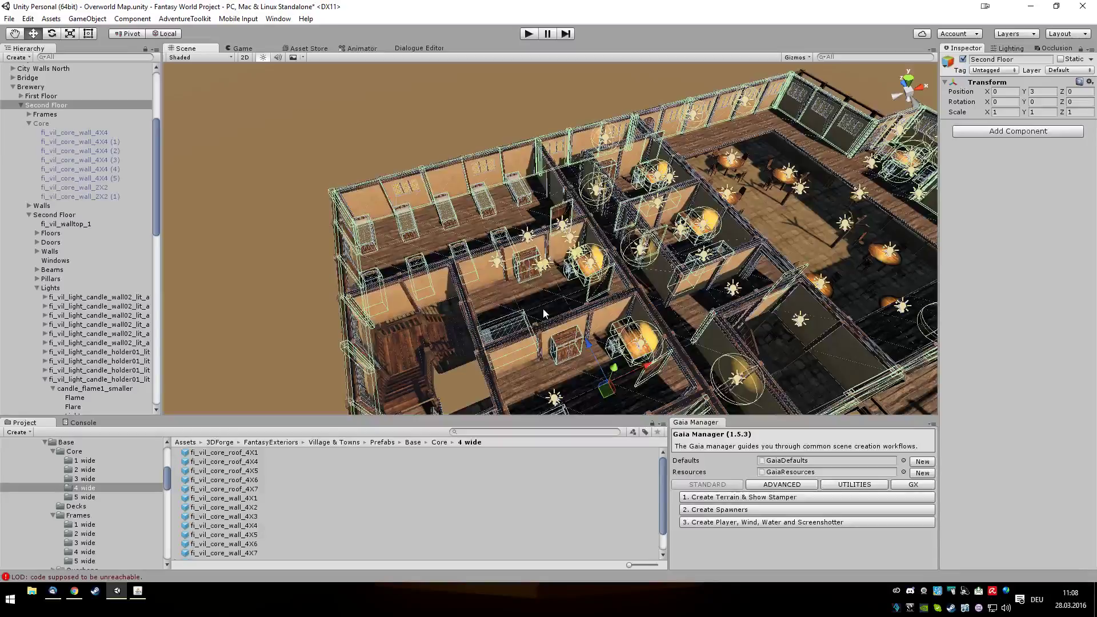
pyautogui.scroll(-6, 543, 313)
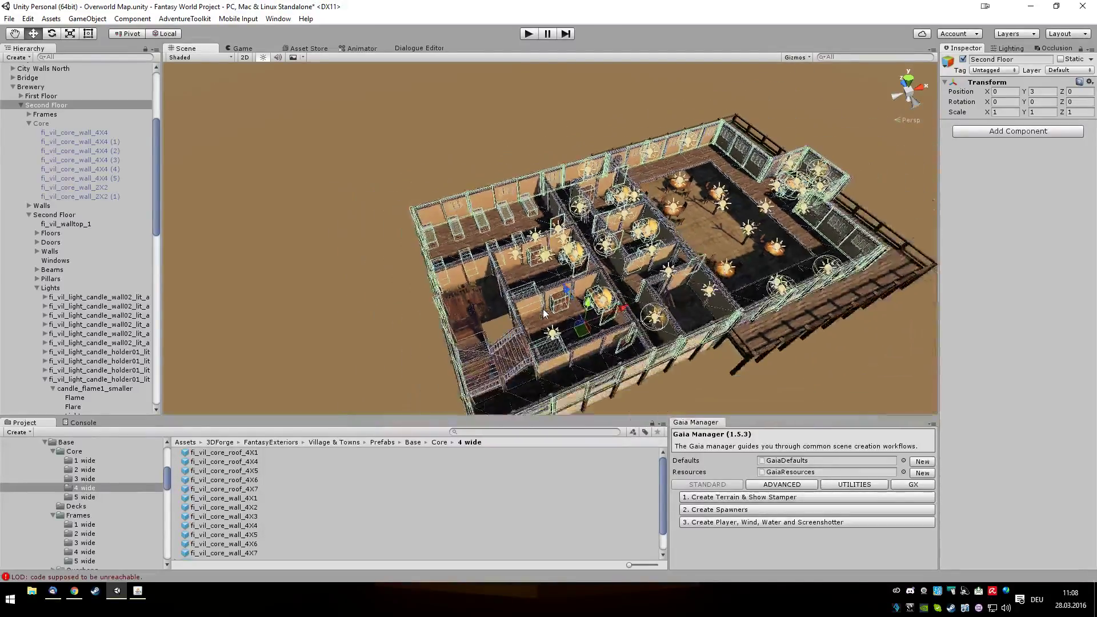
pyautogui.keyDown('alt'); pyautogui.moveTo(537, 296); pyautogui.dragTo(614, 343); pyautogui.keyUp('alt')
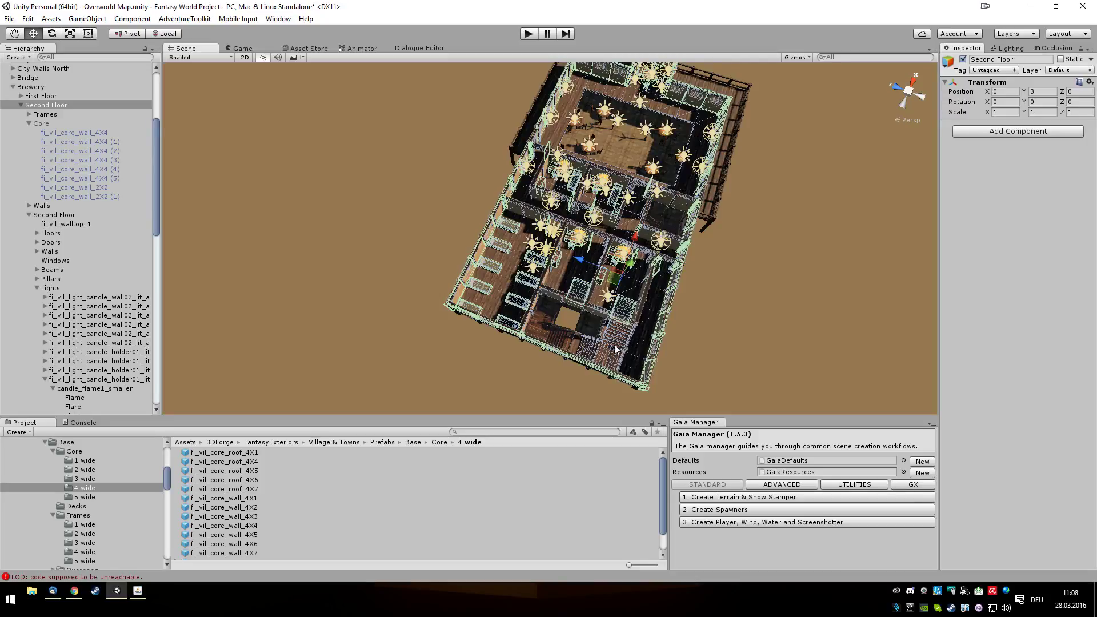
pyautogui.scroll(6, 649, 303)
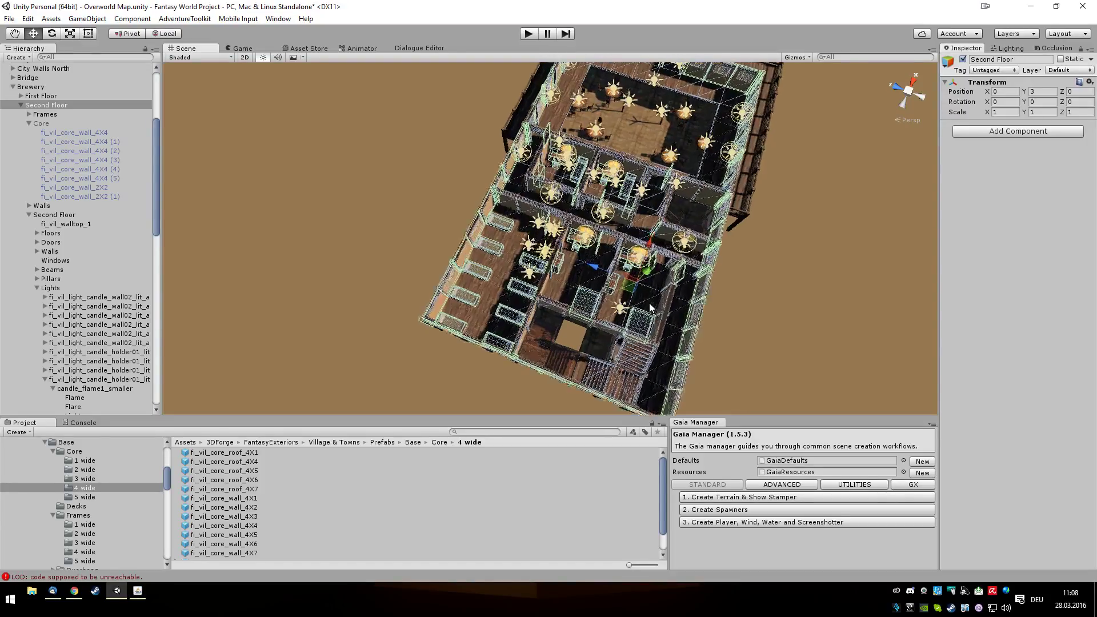
pyautogui.keyDown('alt'); pyautogui.moveTo(662, 316); pyautogui.dragTo(639, 294); pyautogui.keyUp('alt')
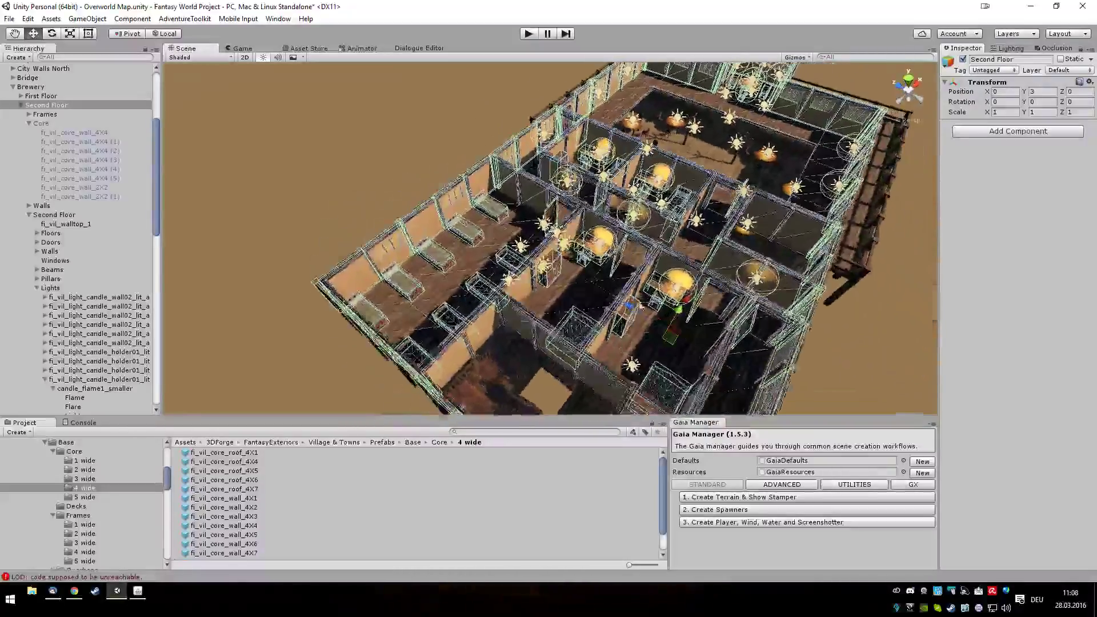
pyautogui.scroll(-3, 591, 330)
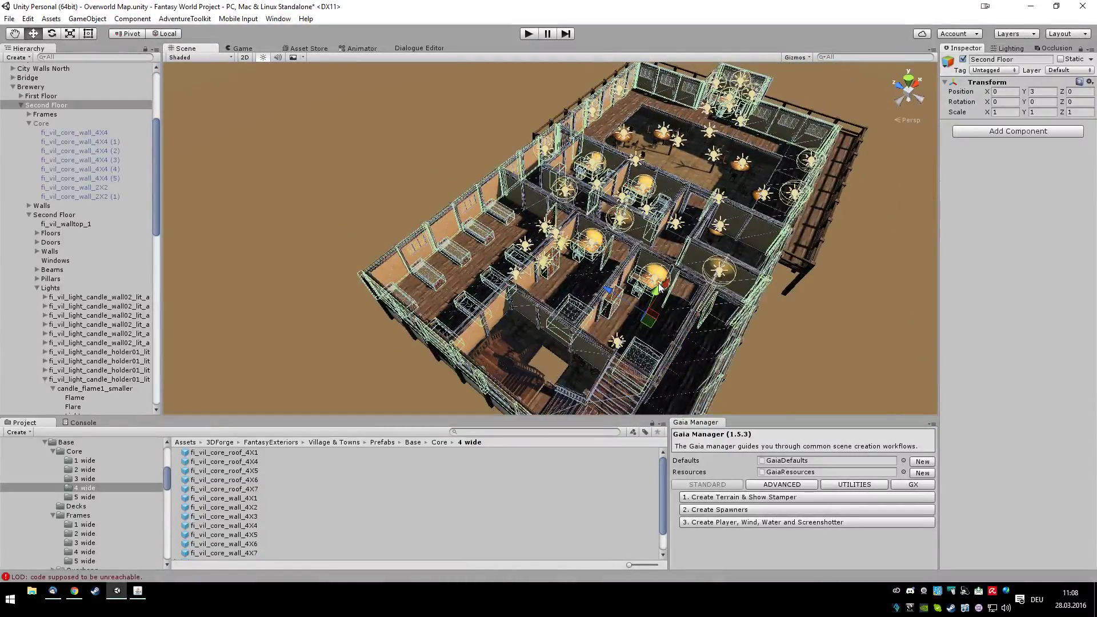
pyautogui.keyDown('alt'); pyautogui.moveTo(684, 290); pyautogui.dragTo(529, 295); pyautogui.keyUp('alt')
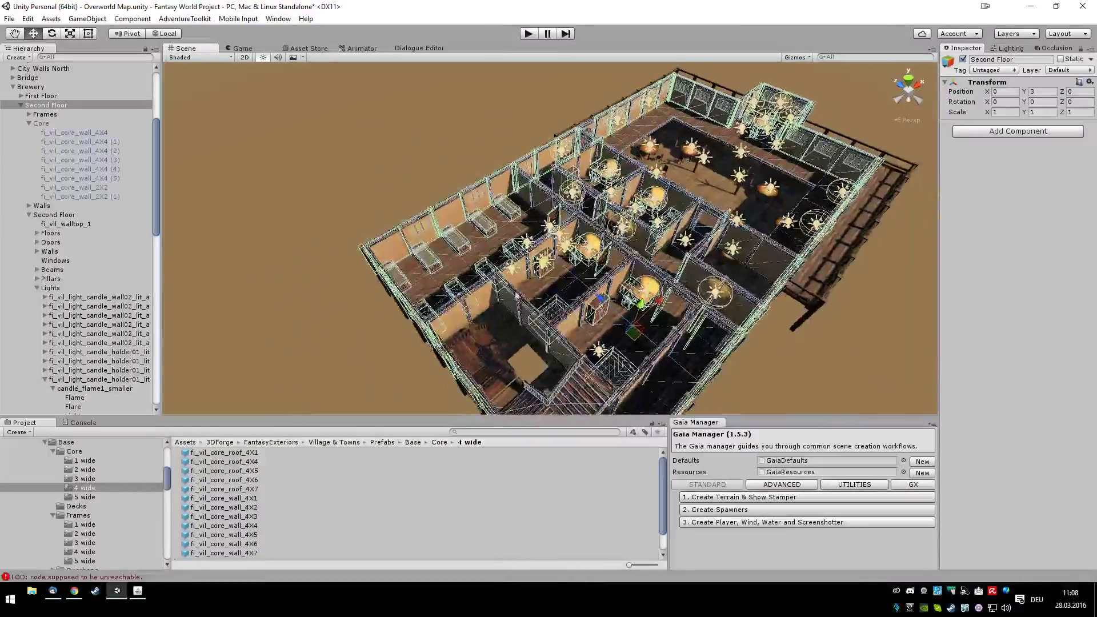
# Collapse the Brewery's second-floor Core group, the nested Second Floor object and the Third Floor group.
pyautogui.click(30, 122)
pyautogui.click(28, 141)
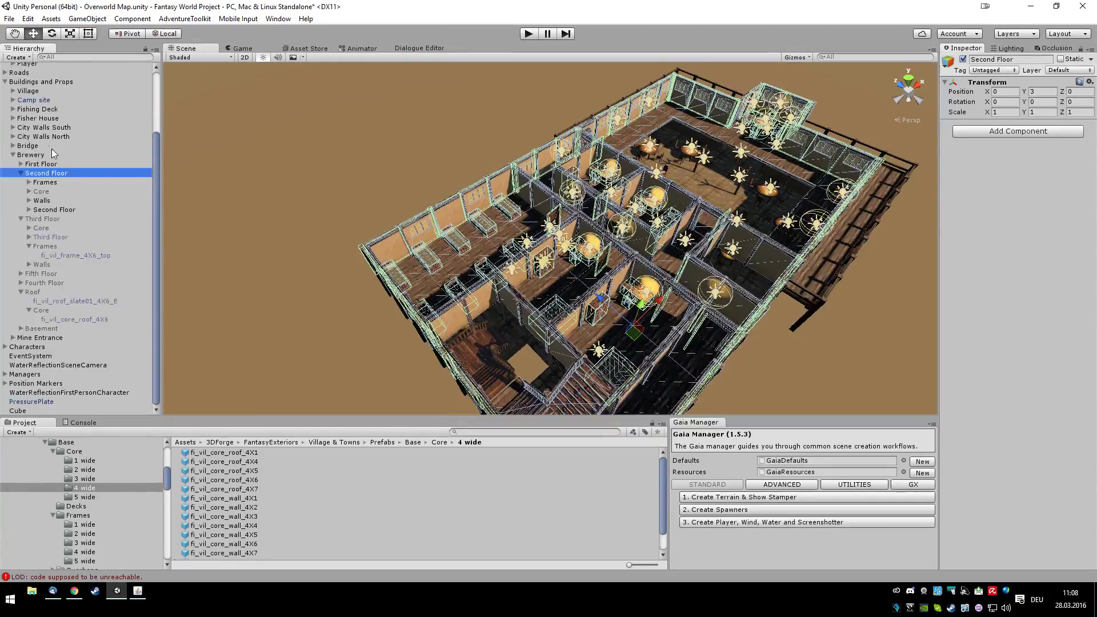
pyautogui.click(21, 219)
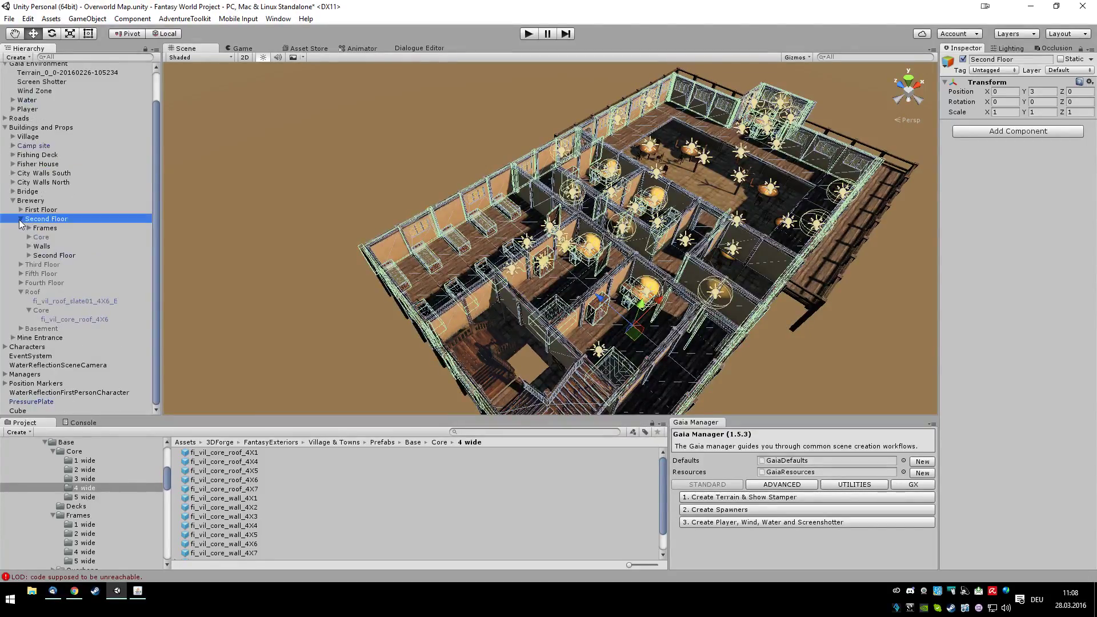
# Activate the Brewery's Basement object and check how its staircase sits beneath the building.
pyautogui.click(37, 329)
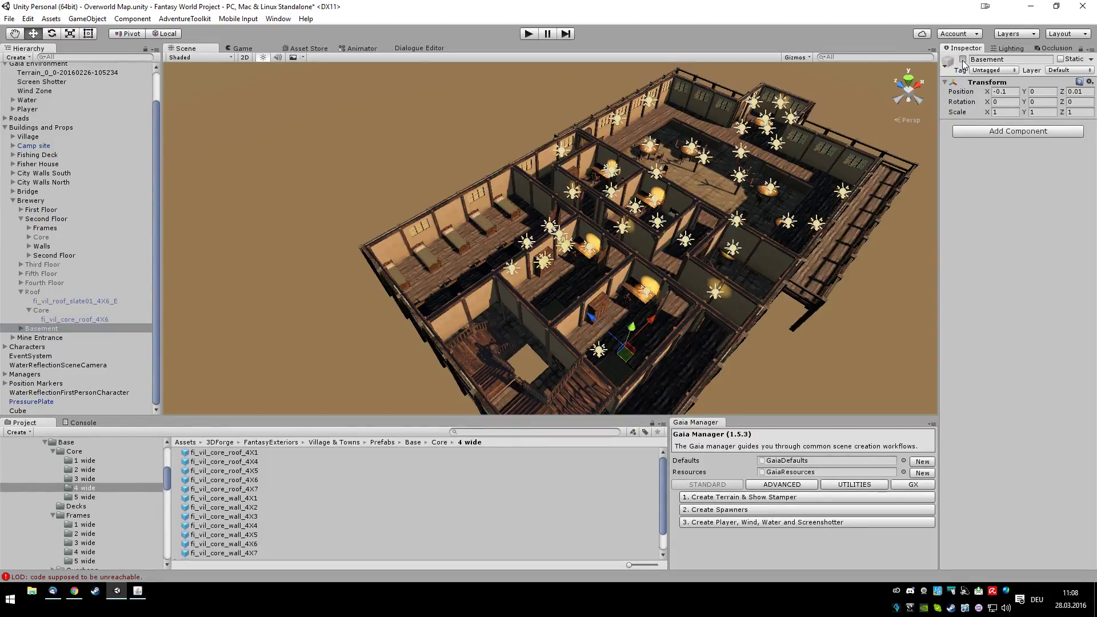
pyautogui.hotkey('alt', 'shift', 'a')
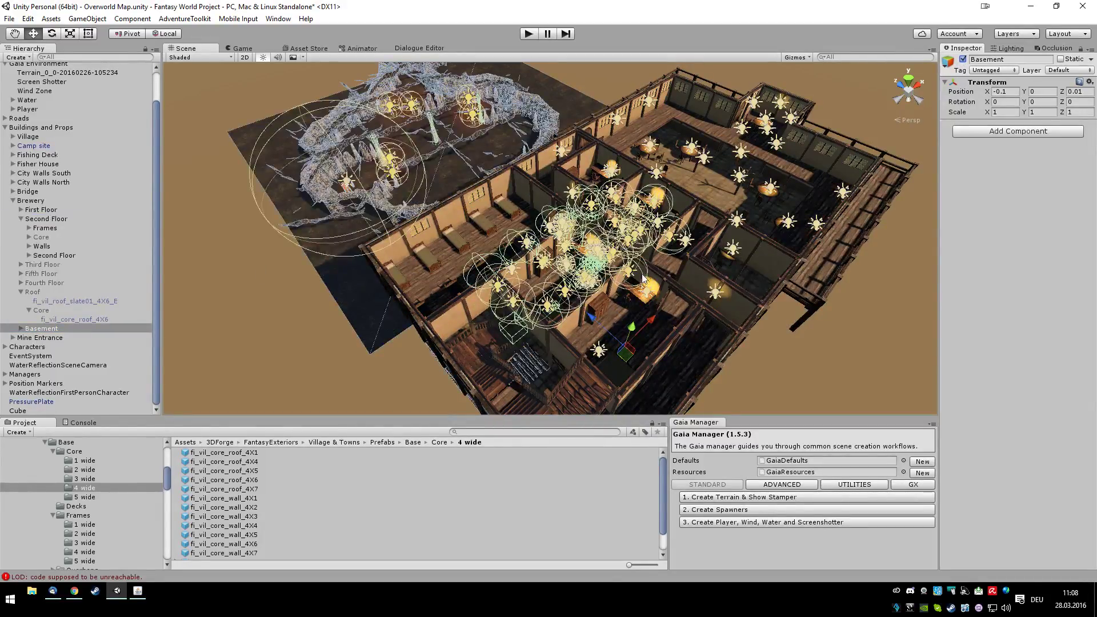
pyautogui.keyDown('alt'); pyautogui.moveTo(630, 296); pyautogui.dragTo(681, 330); pyautogui.keyUp('alt')
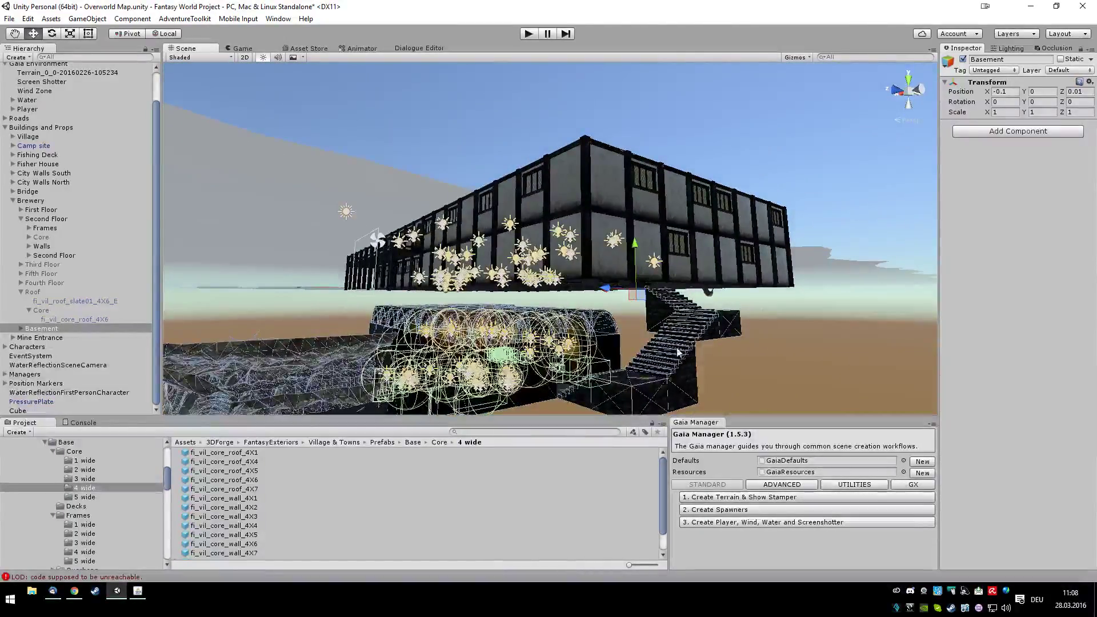
pyautogui.keyDown('alt'); pyautogui.moveTo(628, 371); pyautogui.dragTo(564, 493); pyautogui.keyUp('alt')
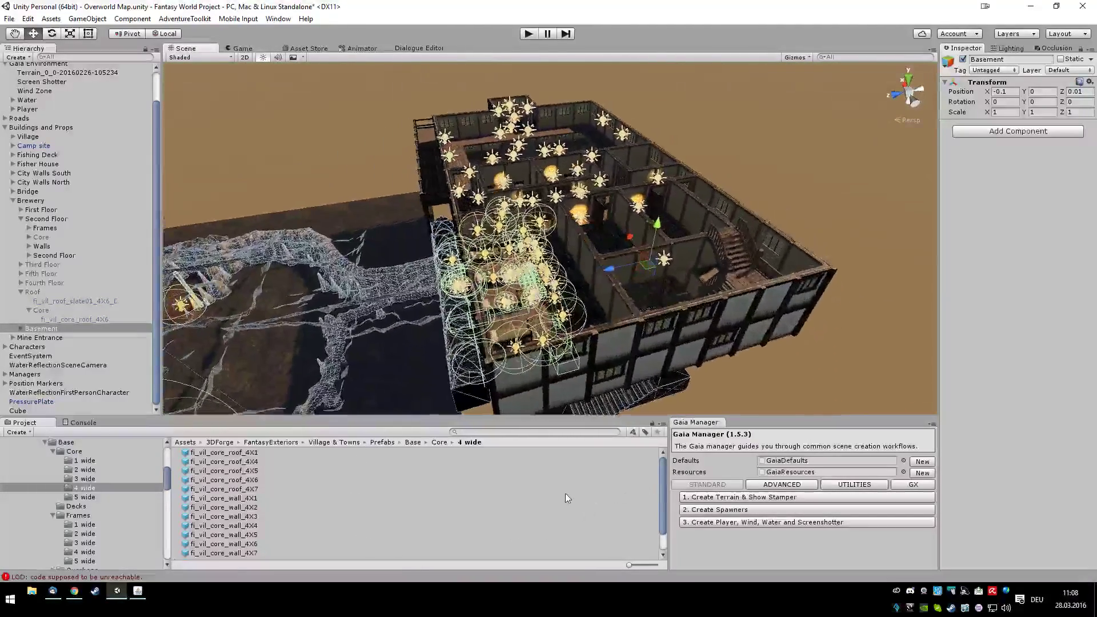
# Start a playtest and walk from the taproom past the bar into the barrel storage room.
pyautogui.click(529, 35)
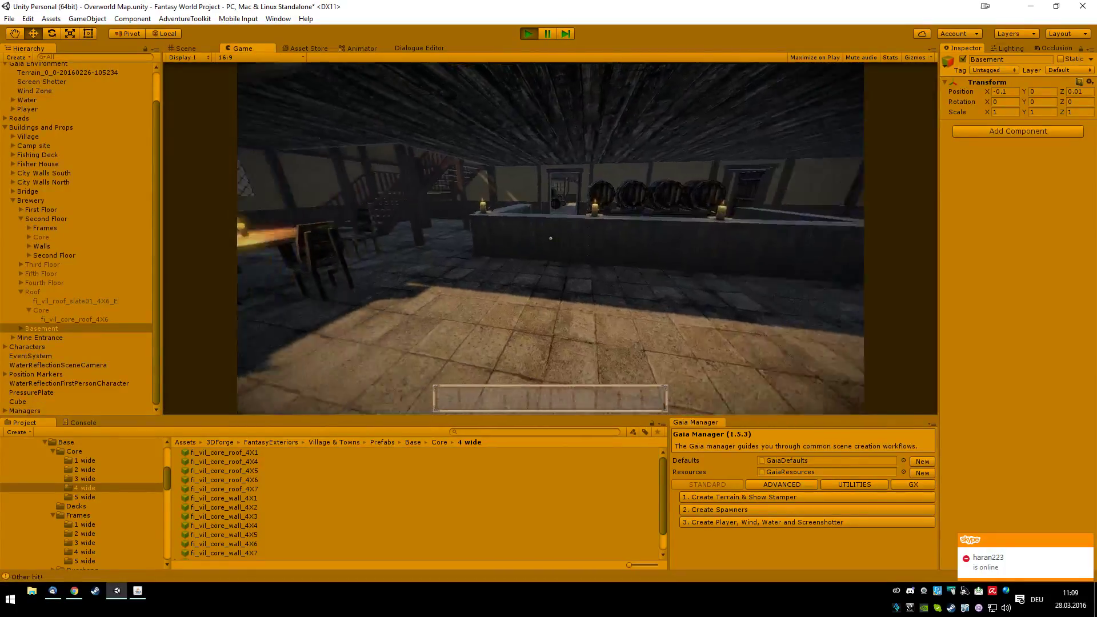
pyautogui.press('w')
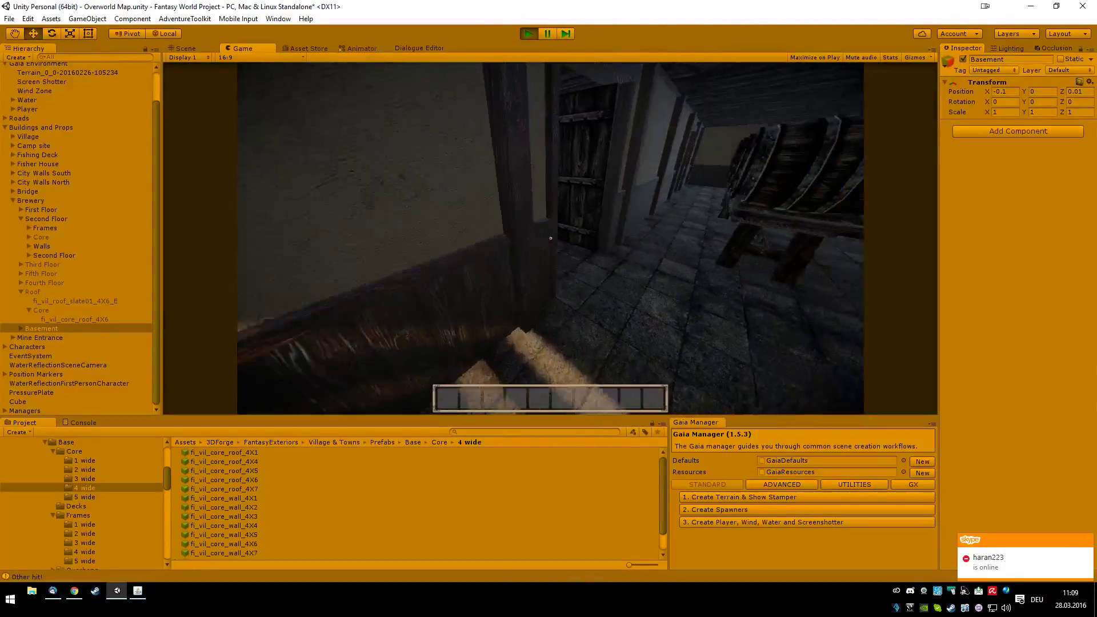
pyautogui.press('w')
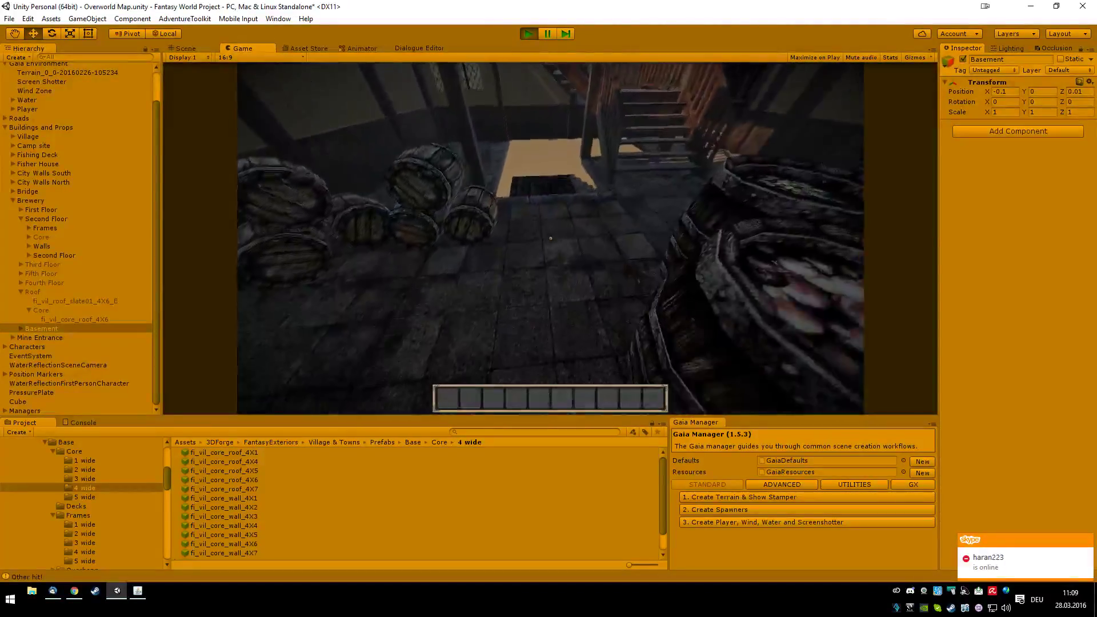
# Inspect the opening and stone steps to the basement beside the wooden staircase, and end the playtest.
pyautogui.press('w')
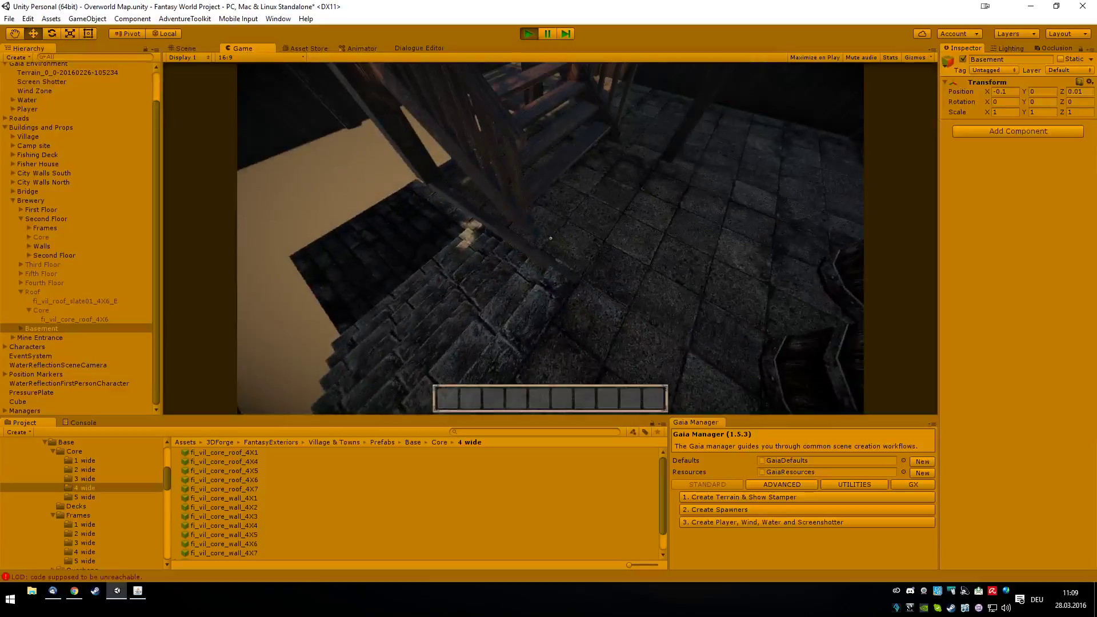
pyautogui.press('w')
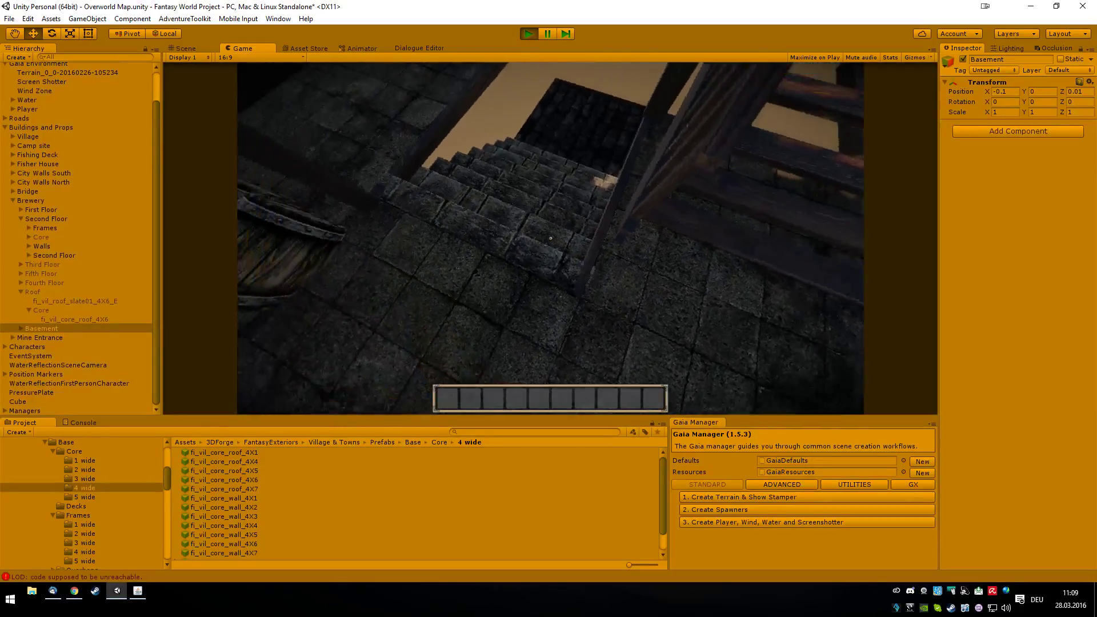
pyautogui.press('w')
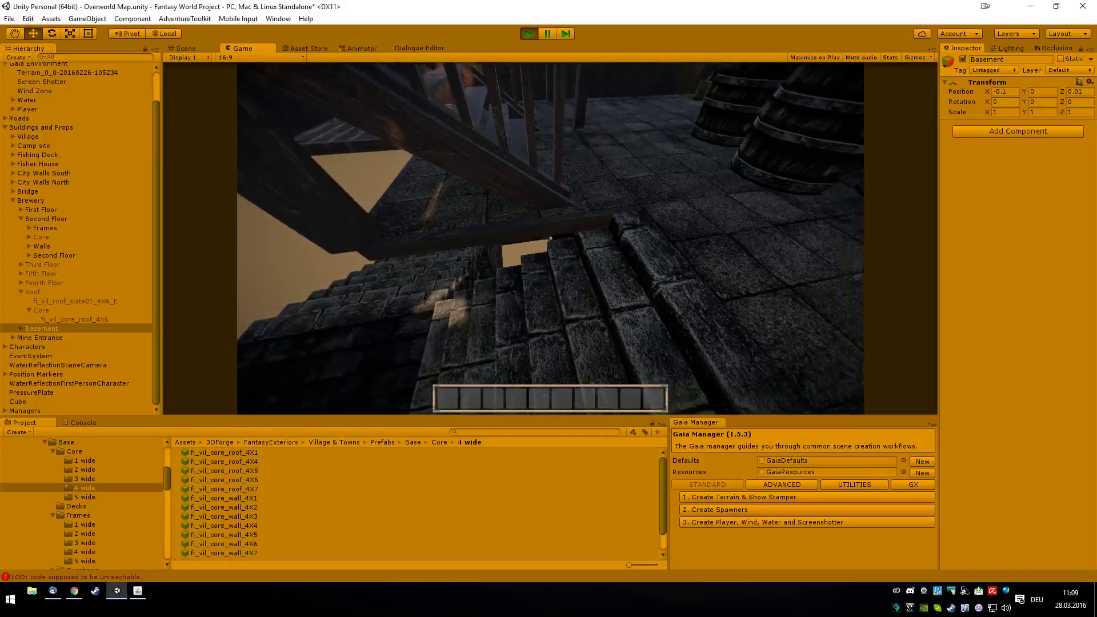
pyautogui.press('s')
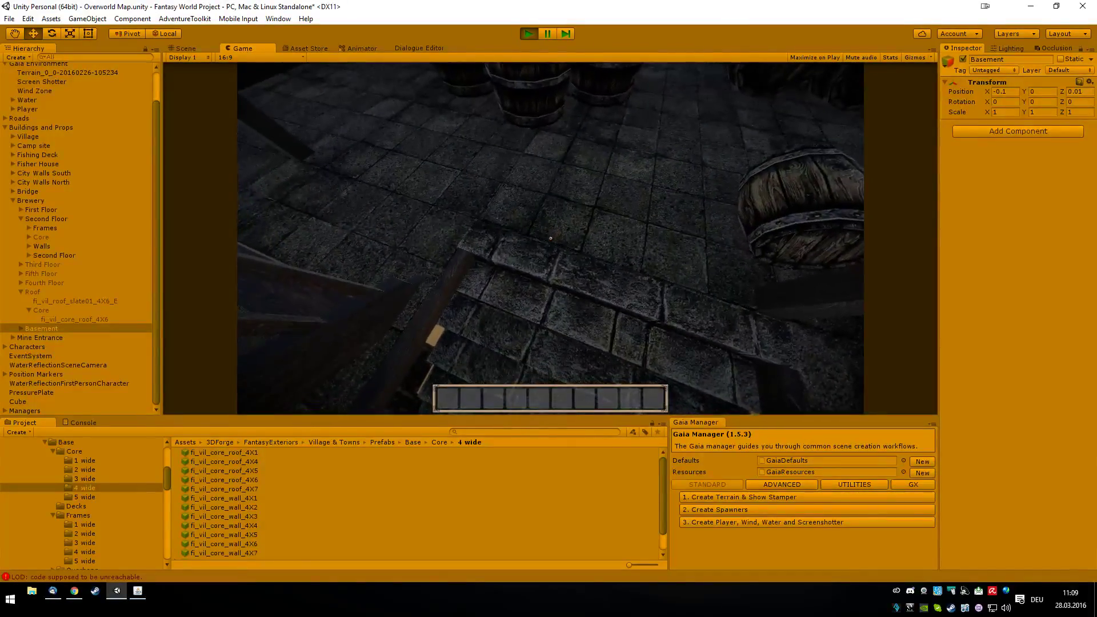
pyautogui.press('Escape')
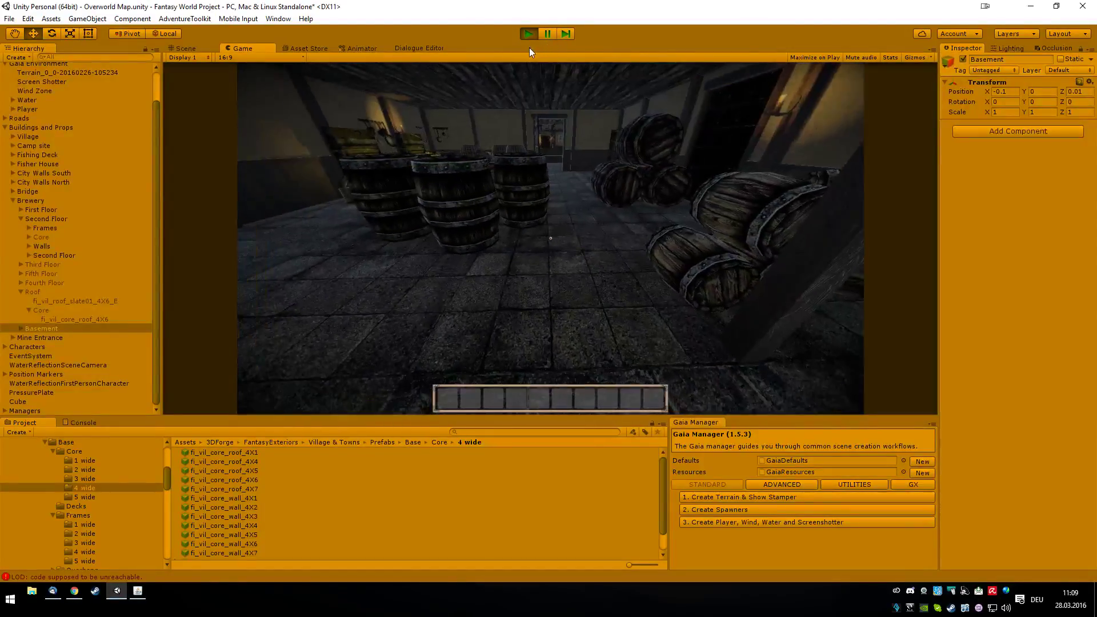
pyautogui.click(528, 36)
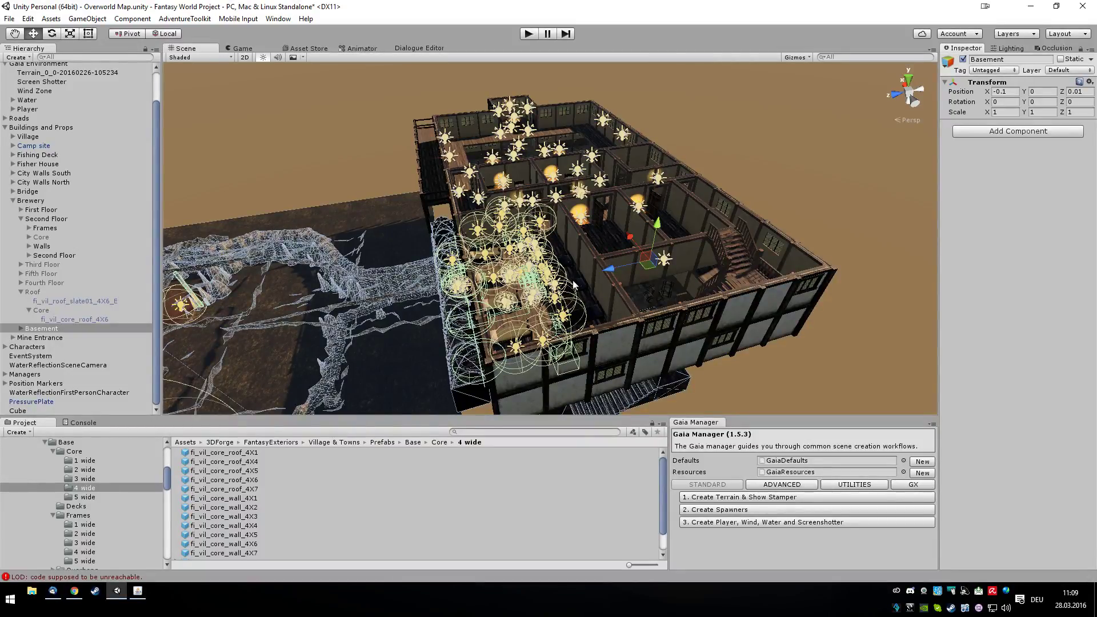
# Collapse the Brewery's Second Floor group and deactivate both the Second Floor and First Floor objects.
pyautogui.keyDown('alt'); pyautogui.moveTo(656, 377); pyautogui.dragTo(367, 264); pyautogui.keyUp('alt')
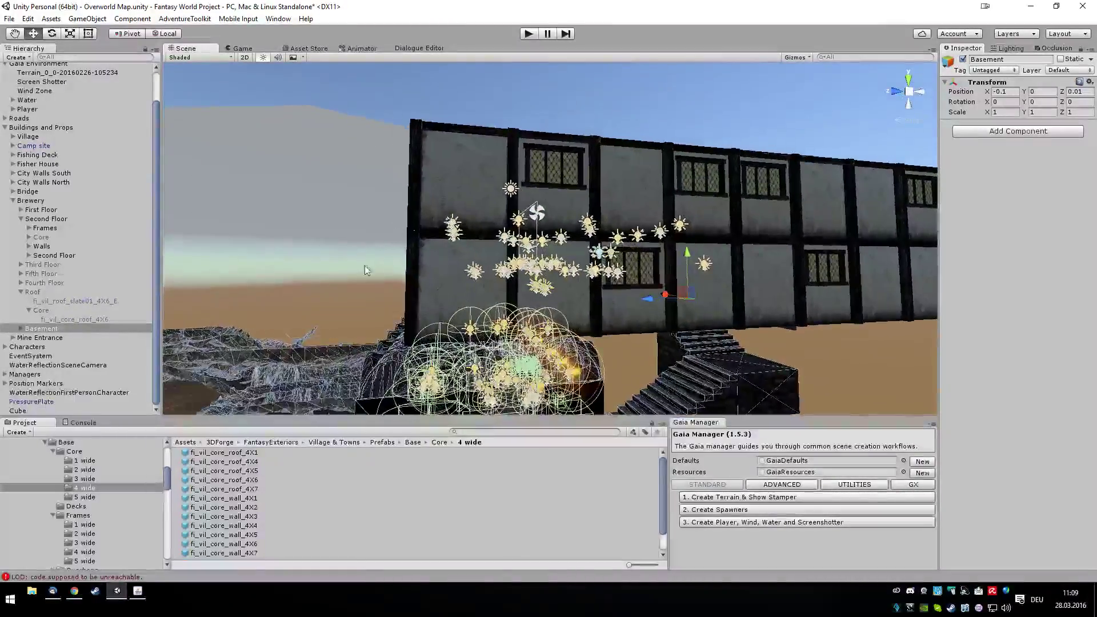
pyautogui.click(20, 220)
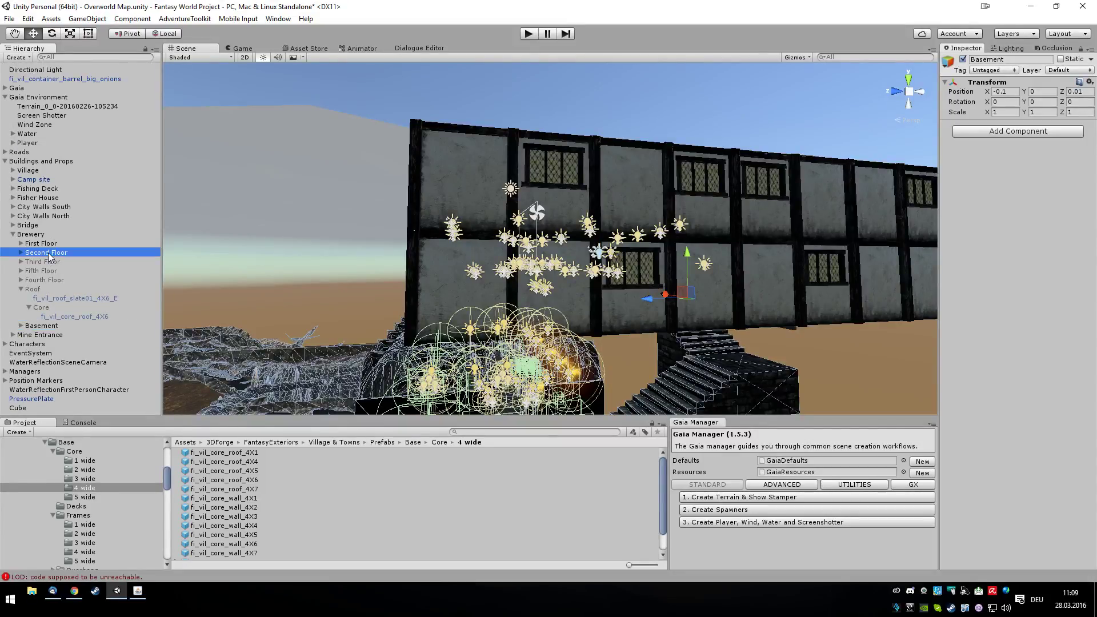
pyautogui.click(48, 253)
pyautogui.click(963, 60)
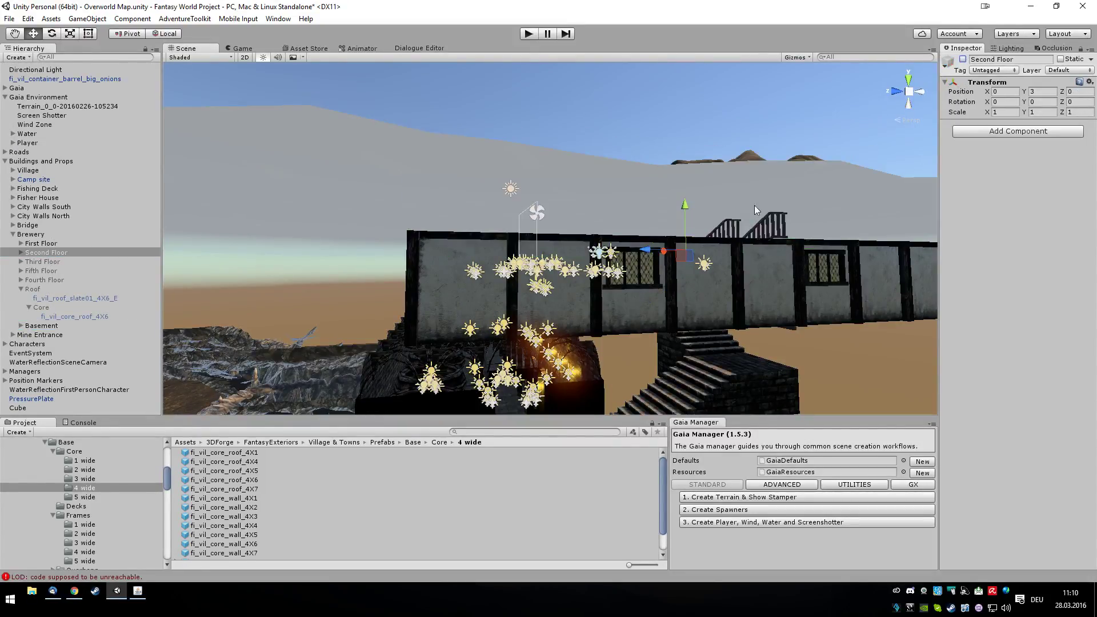
pyautogui.keyDown('alt'); pyautogui.moveTo(749, 220); pyautogui.dragTo(263, 284); pyautogui.keyUp('alt')
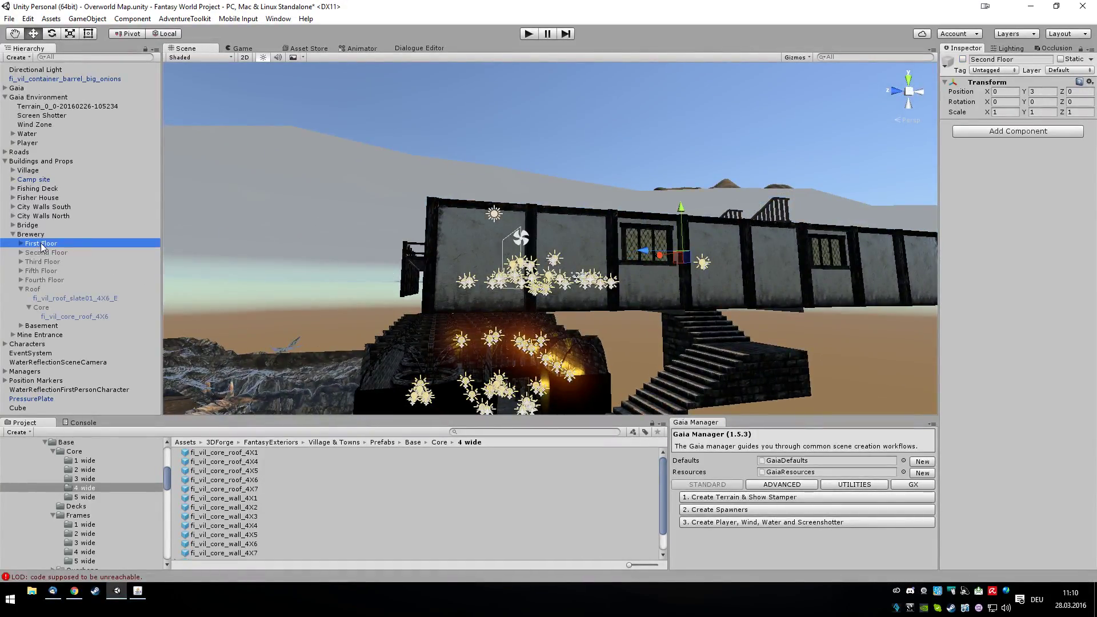
pyautogui.click(963, 60)
# Examine the exposed basement from several angles, focusing on the stone staircase and the adjoining arched walls.
pyautogui.keyDown('alt'); pyautogui.moveTo(669, 263); pyautogui.dragTo(828, 451); pyautogui.keyUp('alt')
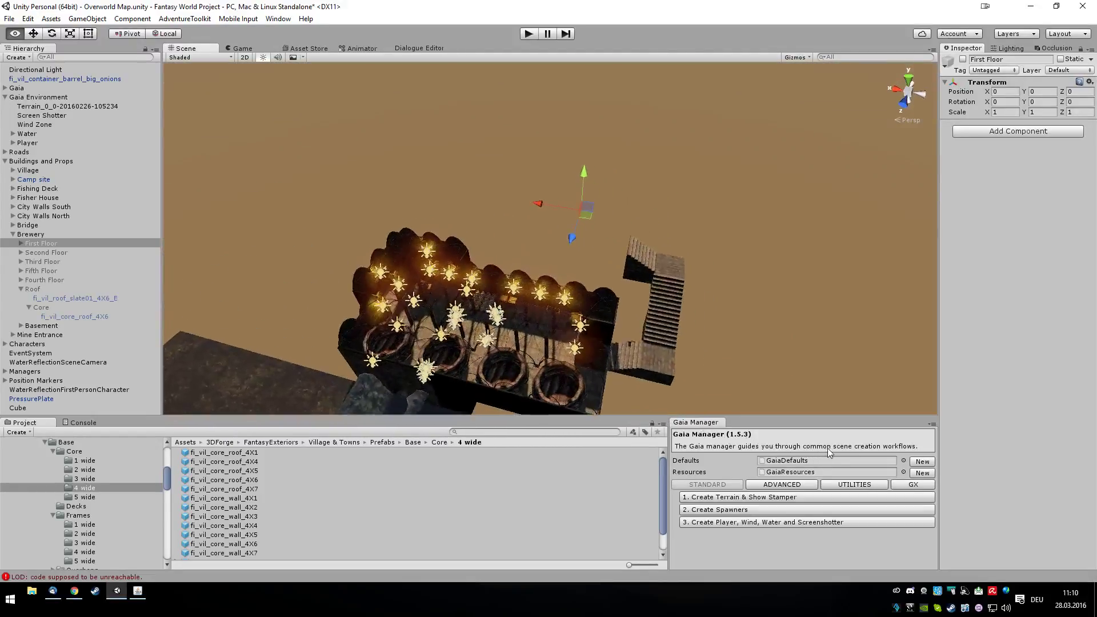
pyautogui.scroll(4, 759, 371)
pyautogui.keyDown('alt'); pyautogui.moveTo(759, 371); pyautogui.dragTo(1006, 369); pyautogui.keyUp('alt')
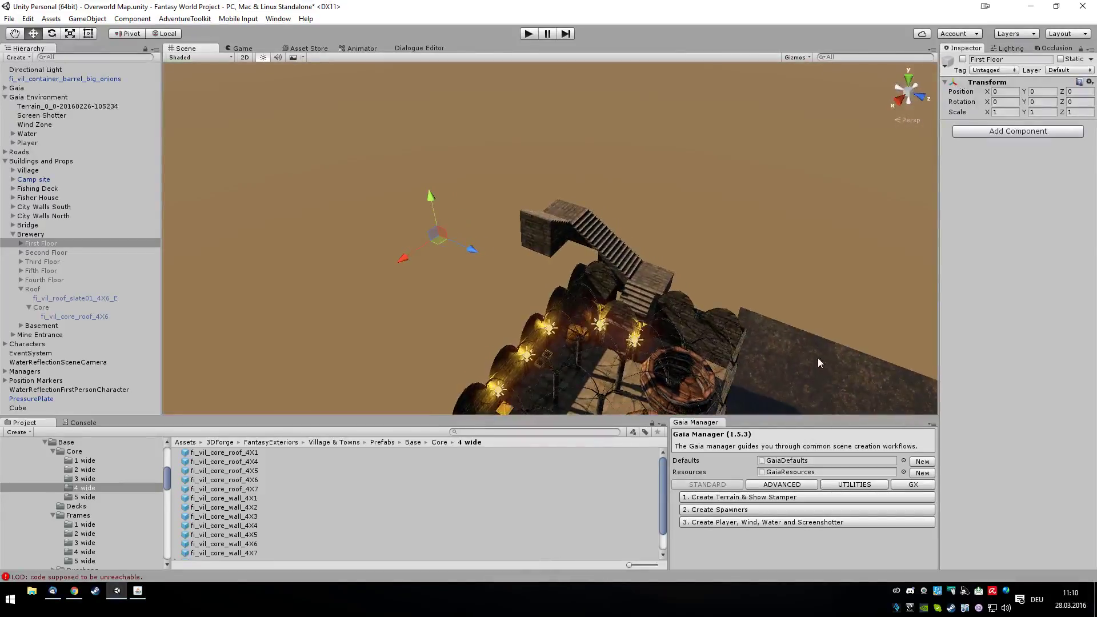
pyautogui.scroll(2, 800, 356)
pyautogui.scroll(2, 800, 359)
pyautogui.keyDown('alt'); pyautogui.moveTo(766, 347); pyautogui.dragTo(1015, 398); pyautogui.keyUp('alt')
pyautogui.scroll(3, 707, 379)
pyautogui.scroll(5, 707, 379)
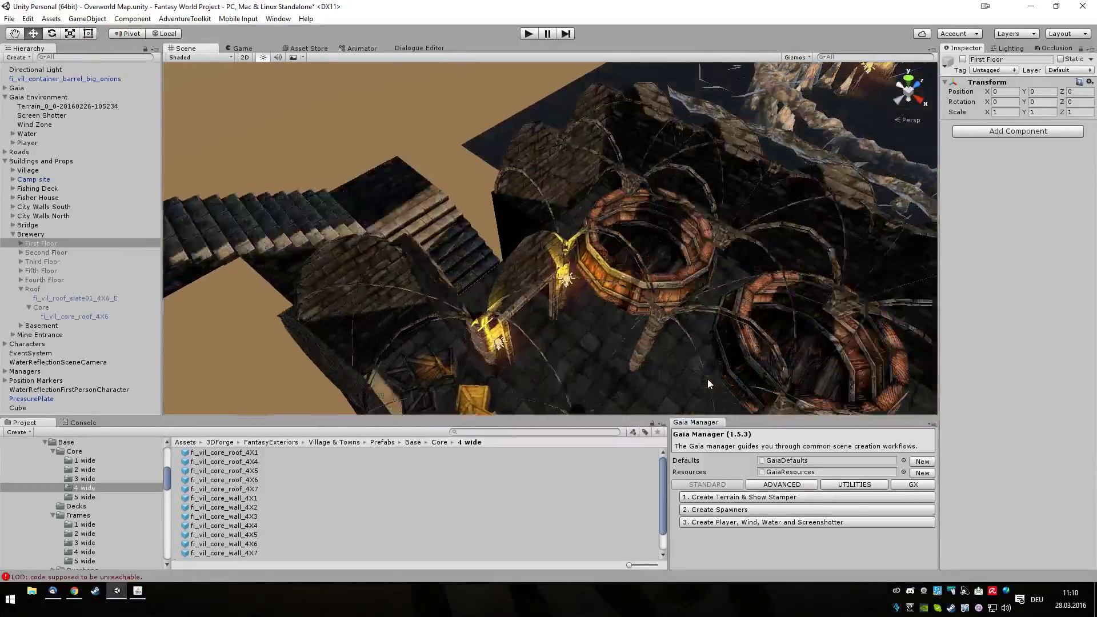
pyautogui.keyDown('alt'); pyautogui.moveTo(708, 379); pyautogui.dragTo(464, 354); pyautogui.keyUp('alt')
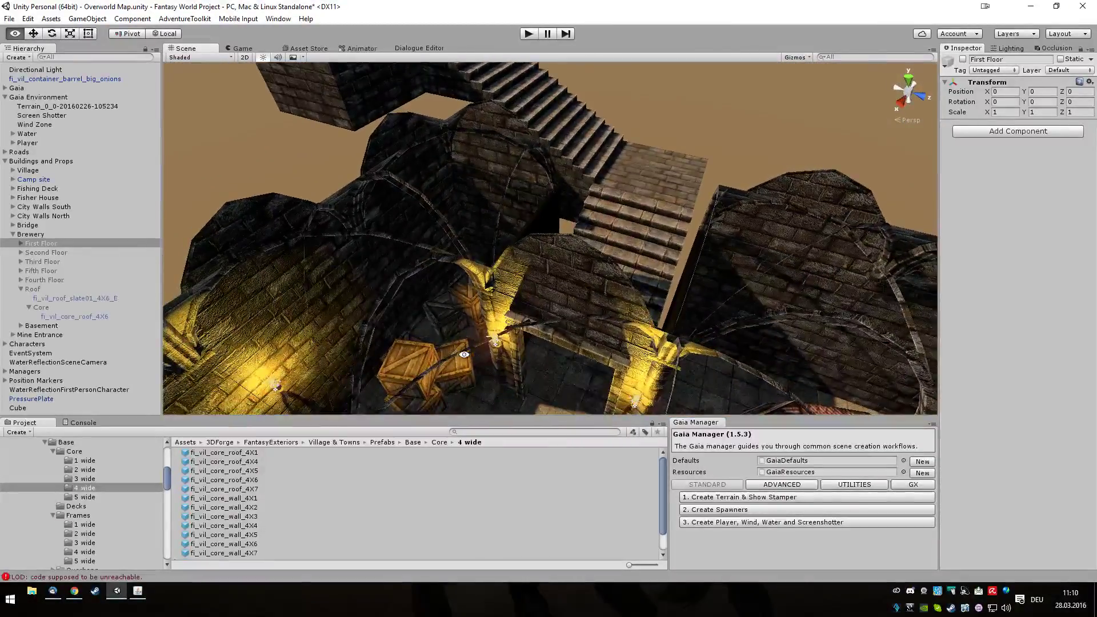
# Move the basement doorway wall fi_vil_cath_wall_04 along the X axis toward the stone staircase.
pyautogui.click(580, 345)
pyautogui.click(581, 344)
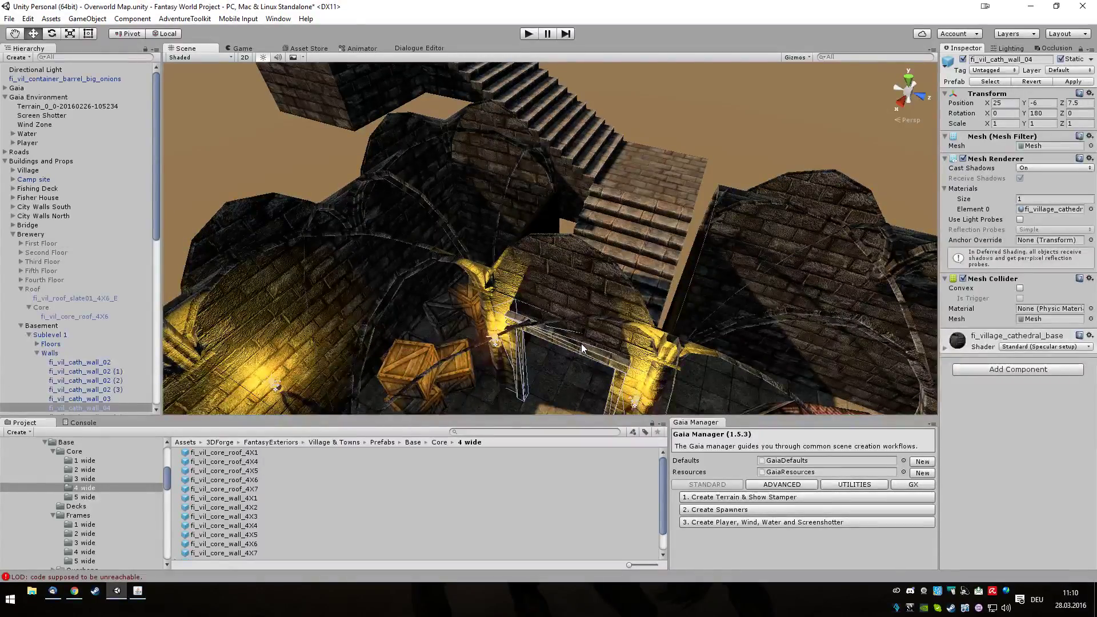
pyautogui.scroll(-6, 584, 385)
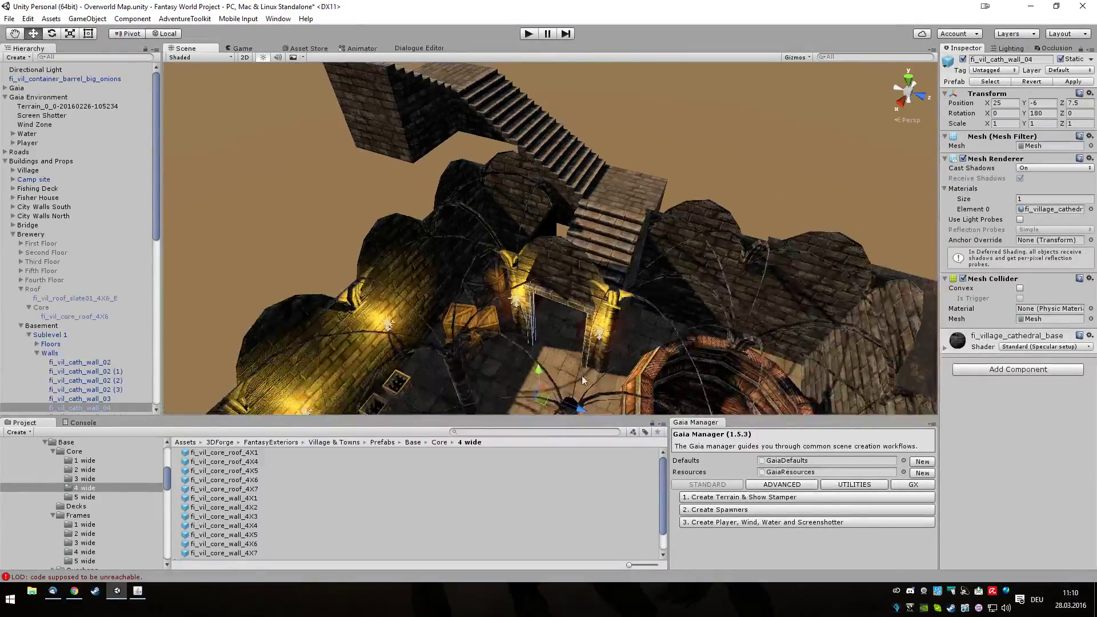
pyautogui.scroll(-2, 566, 370)
pyautogui.moveTo(520, 404); pyautogui.dragTo(827, 191)
pyautogui.scroll(-3, 407, 384)
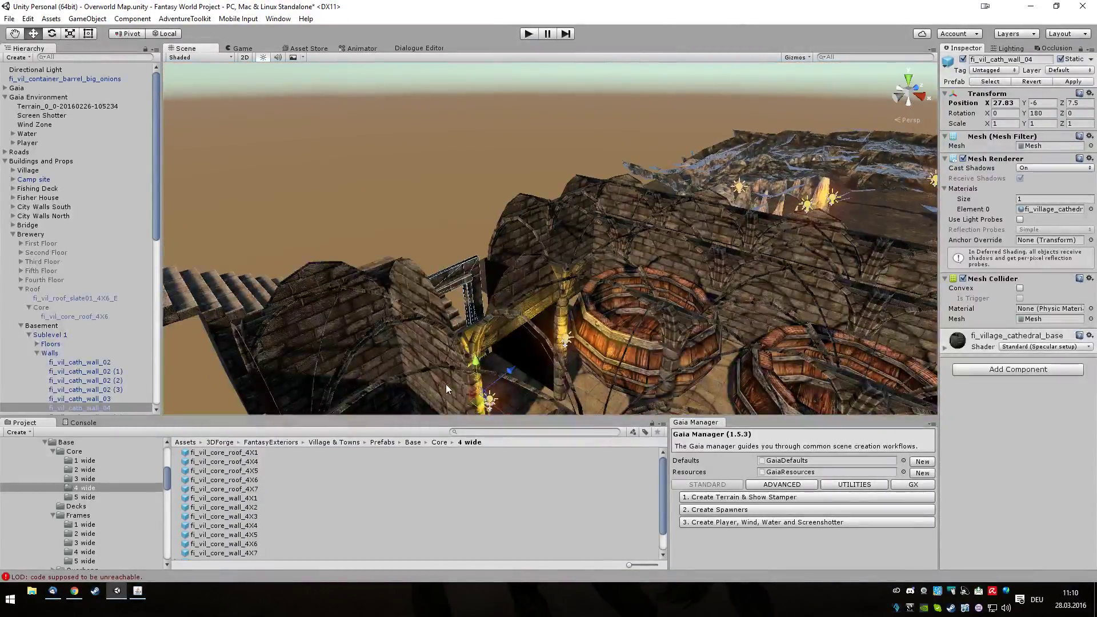
# Delete the basement wall fi_vil_cath_wall_03 beside the stone staircase doorway, accepting that the prefab instance breaks.
pyautogui.click(448, 382)
pyautogui.click(448, 382)
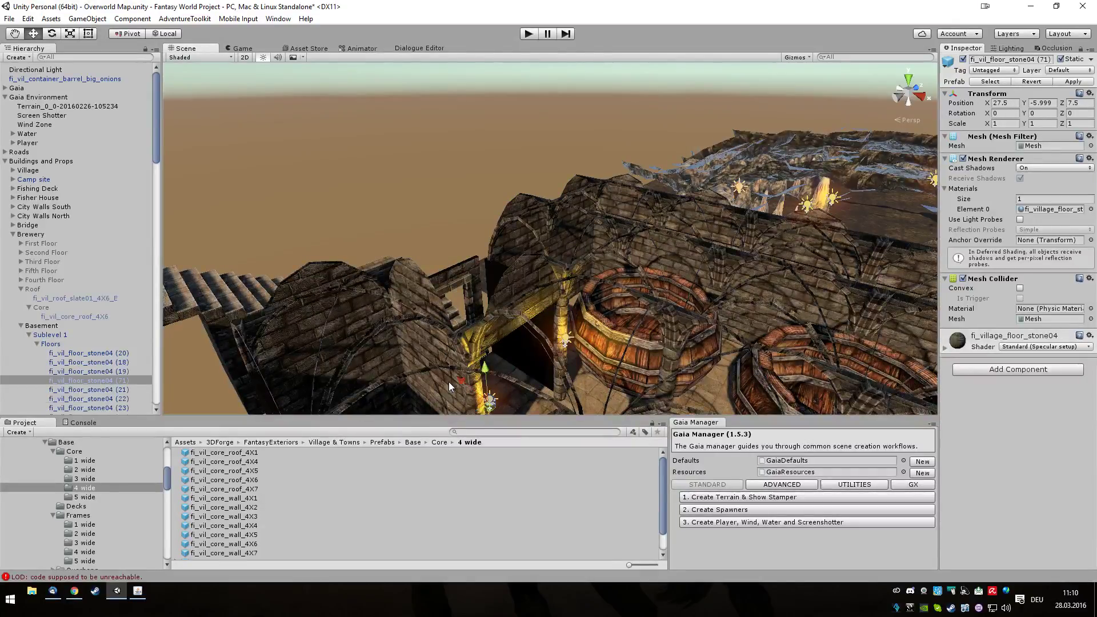
pyautogui.scroll(-3, 464, 378)
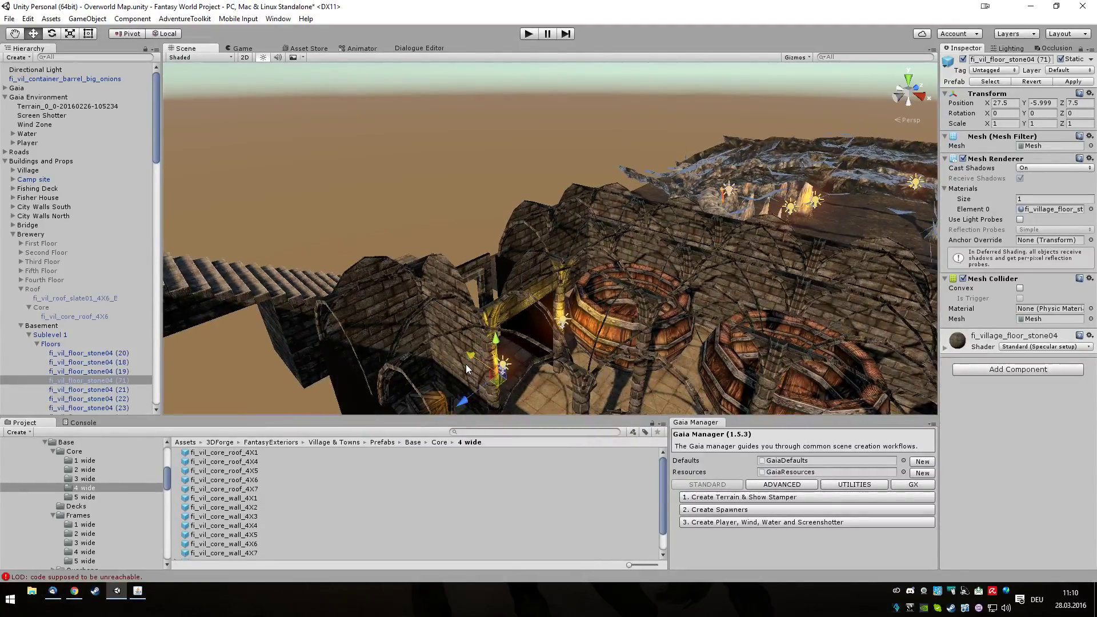
pyautogui.keyDown('alt'); pyautogui.moveTo(517, 378); pyautogui.dragTo(581, 364); pyautogui.keyUp('alt')
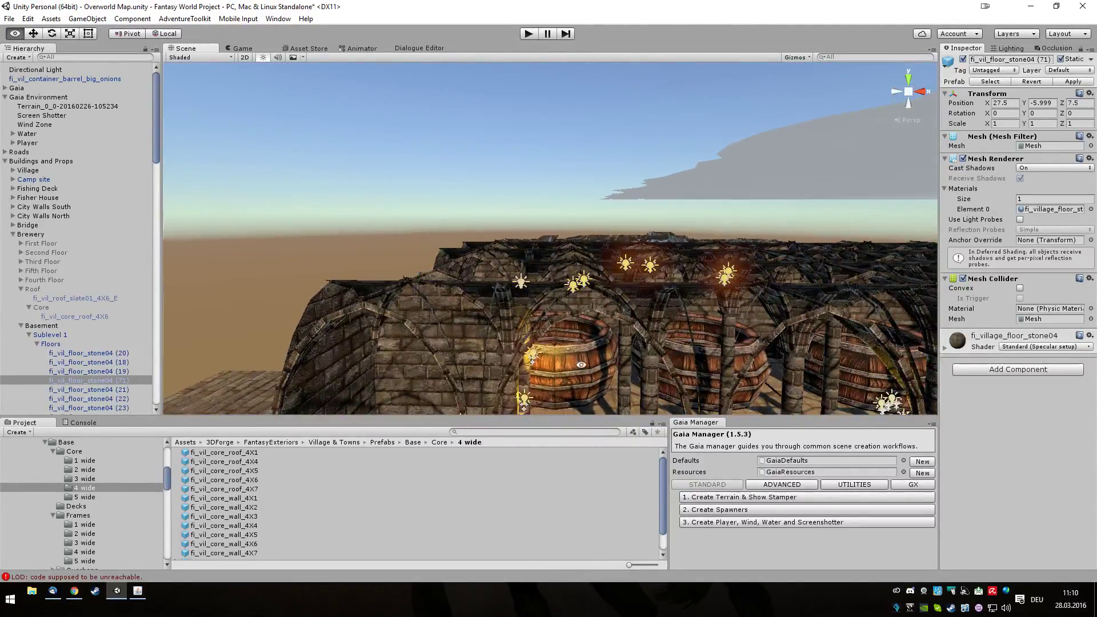
pyautogui.click(417, 396)
pyautogui.click(417, 400)
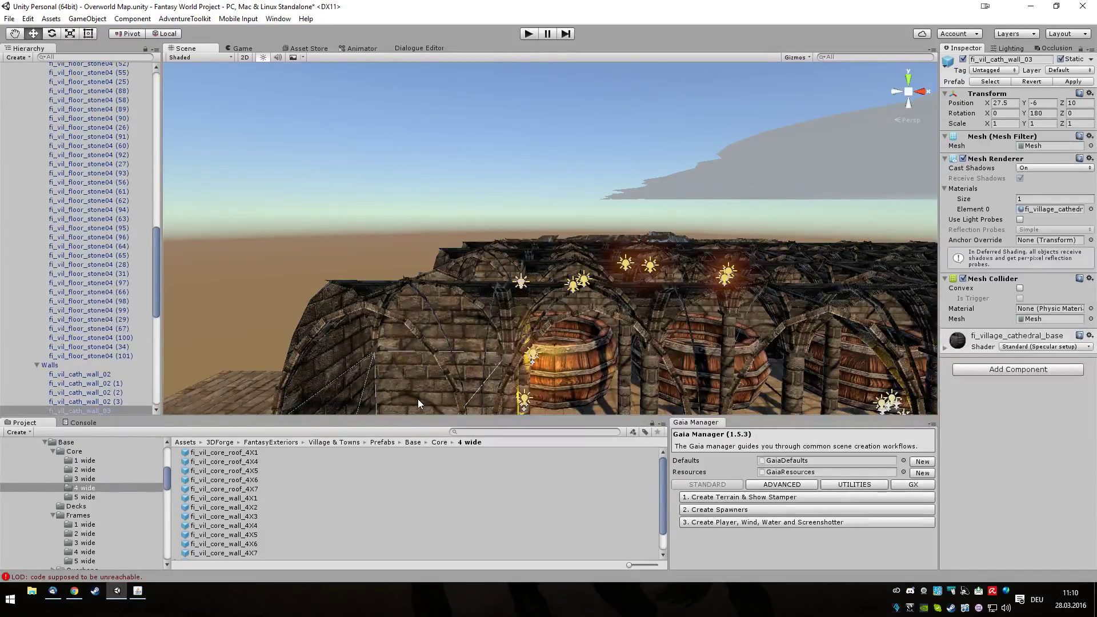
pyautogui.keyDown('alt'); pyautogui.moveTo(417, 399); pyautogui.dragTo(194, 515); pyautogui.keyUp('alt')
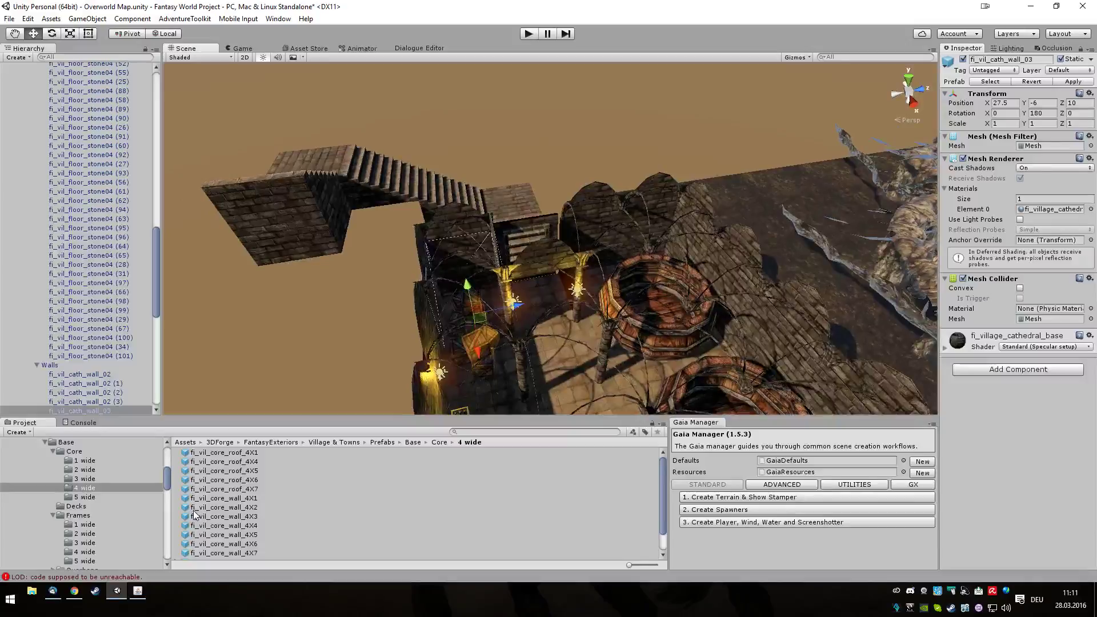
pyautogui.press('Delete')
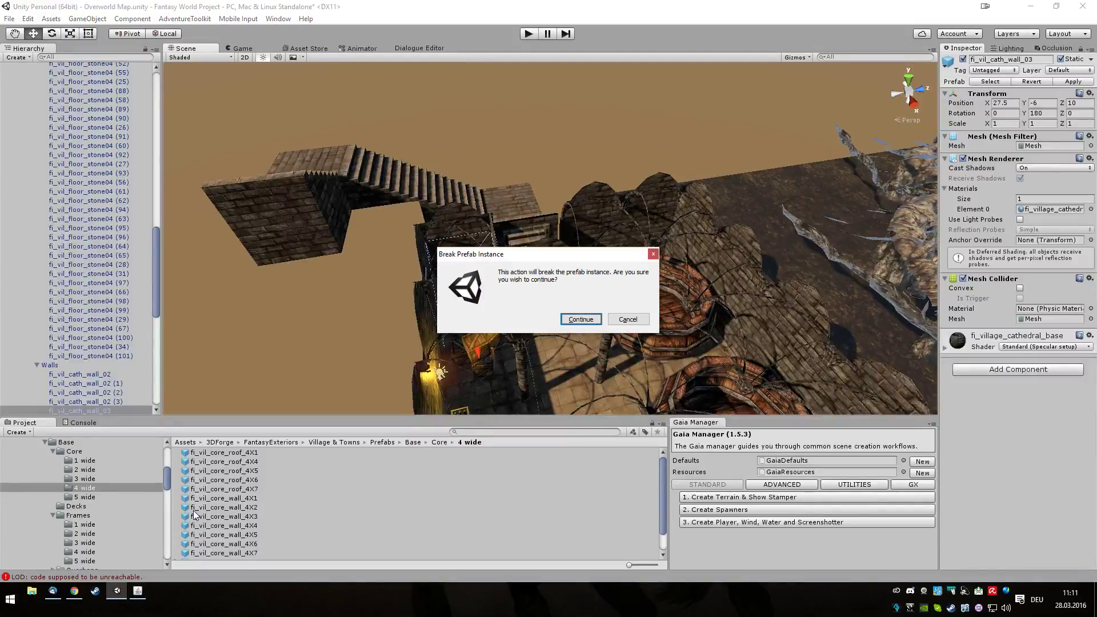
pyautogui.click(566, 321)
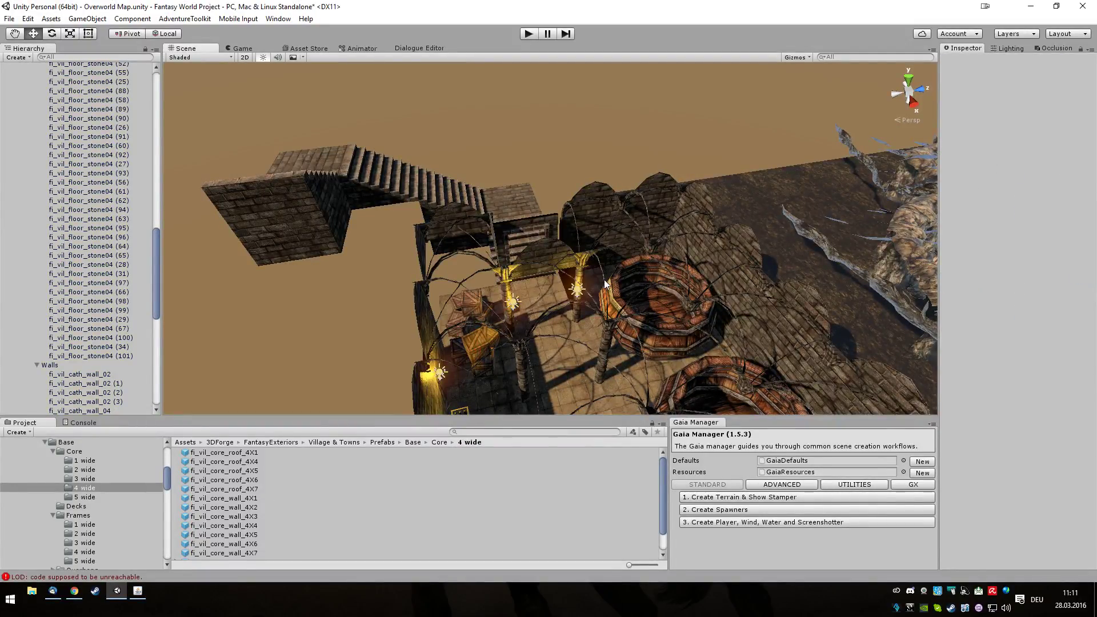
# Delete the arched wall fi_vil_cath_wall_02 (3) on the barrel side of the staircase doorway.
pyautogui.keyDown('alt'); pyautogui.moveTo(544, 317); pyautogui.dragTo(443, 312); pyautogui.keyUp('alt')
pyautogui.click(622, 309)
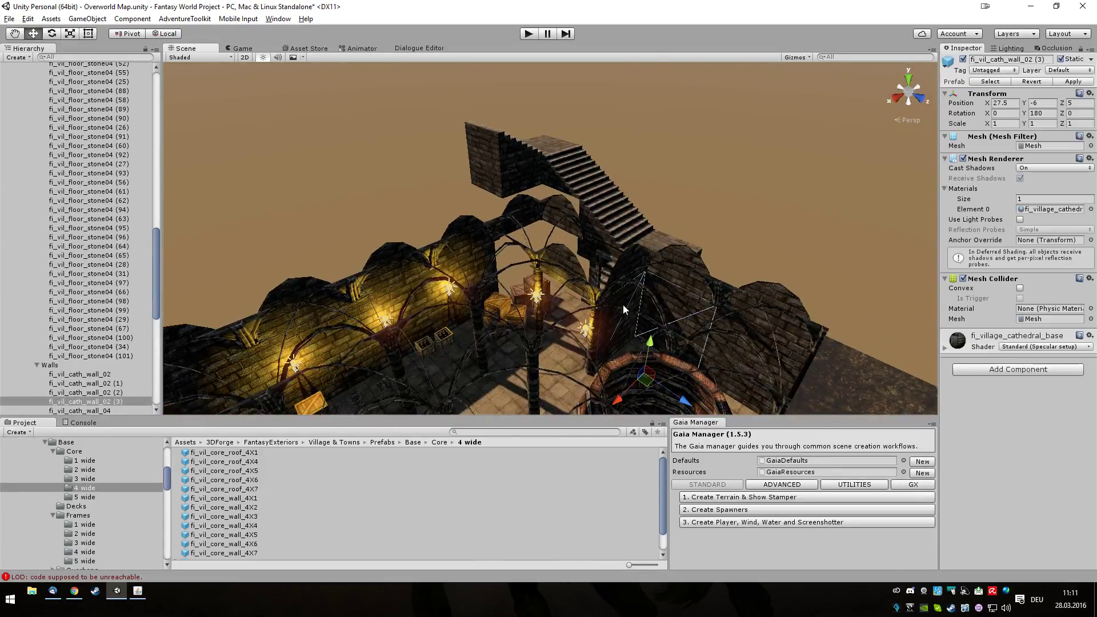
pyautogui.press('Delete')
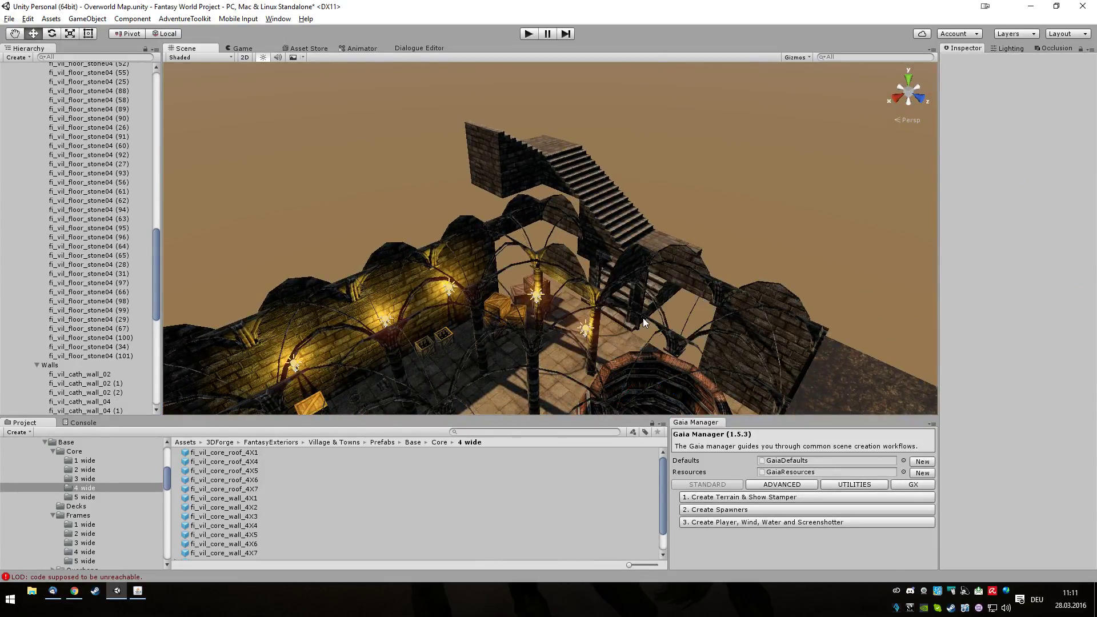
# Move the vault piece in front of the staircase doorway along the X axis to about 27.66.
pyautogui.keyDown('alt'); pyautogui.moveTo(642, 322); pyautogui.dragTo(818, 458); pyautogui.keyUp('alt')
pyautogui.scroll(4, 670, 239)
pyautogui.scroll(6, 670, 238)
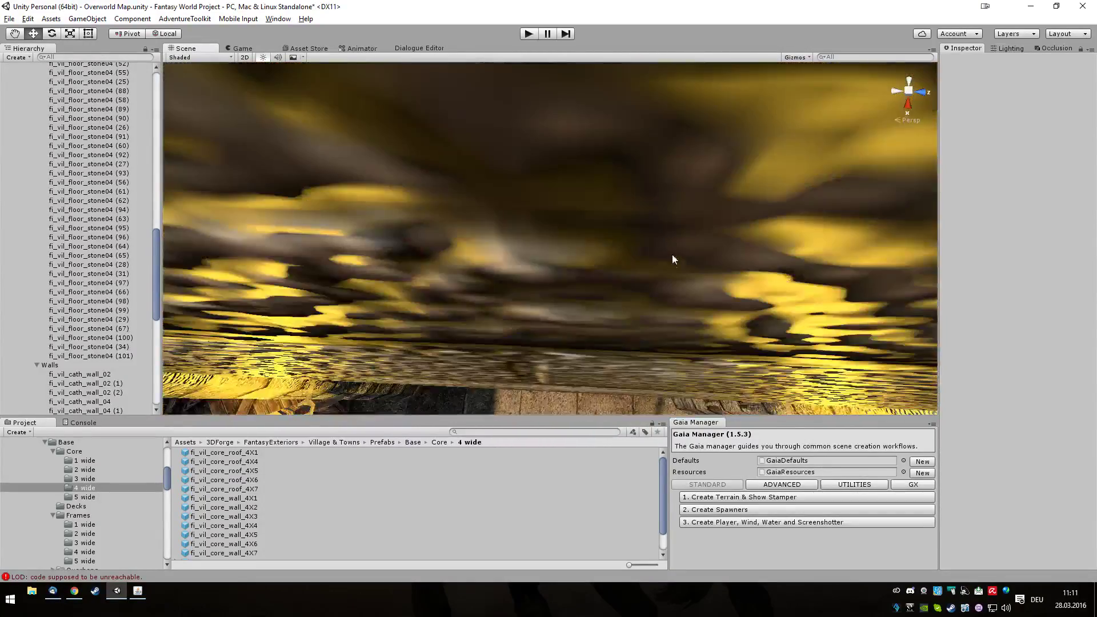
pyautogui.keyDown('alt'); pyautogui.moveTo(672, 254); pyautogui.dragTo(712, 110); pyautogui.keyUp('alt')
pyautogui.scroll(-6, 664, 168)
pyautogui.scroll(-3, 614, 183)
pyautogui.keyDown('alt'); pyautogui.moveTo(597, 178); pyautogui.dragTo(557, 208); pyautogui.keyUp('alt')
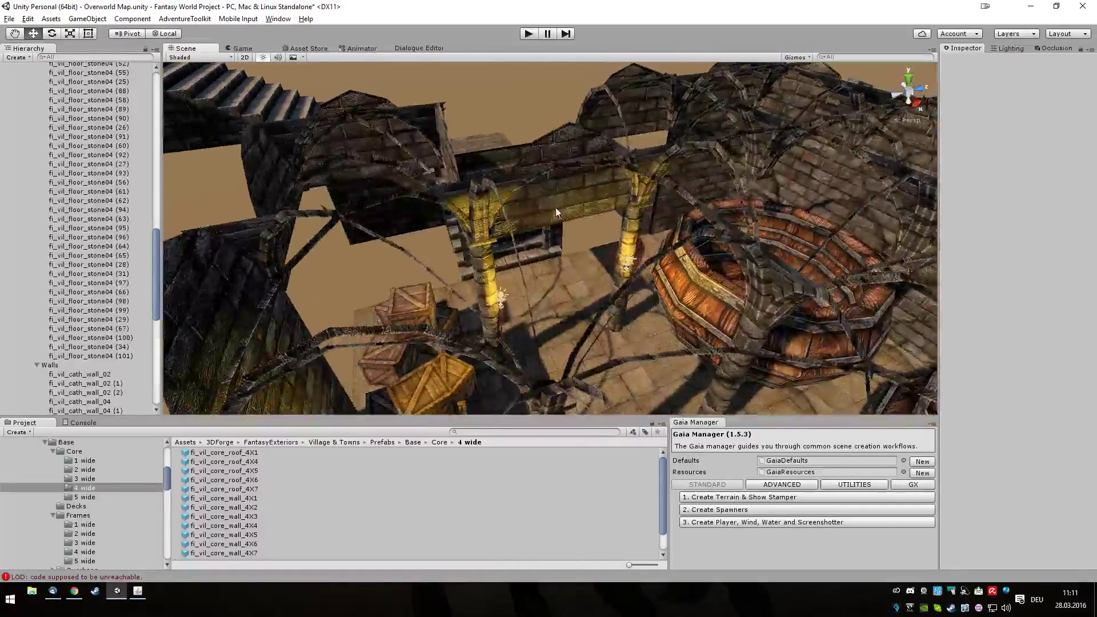
pyautogui.click(550, 200)
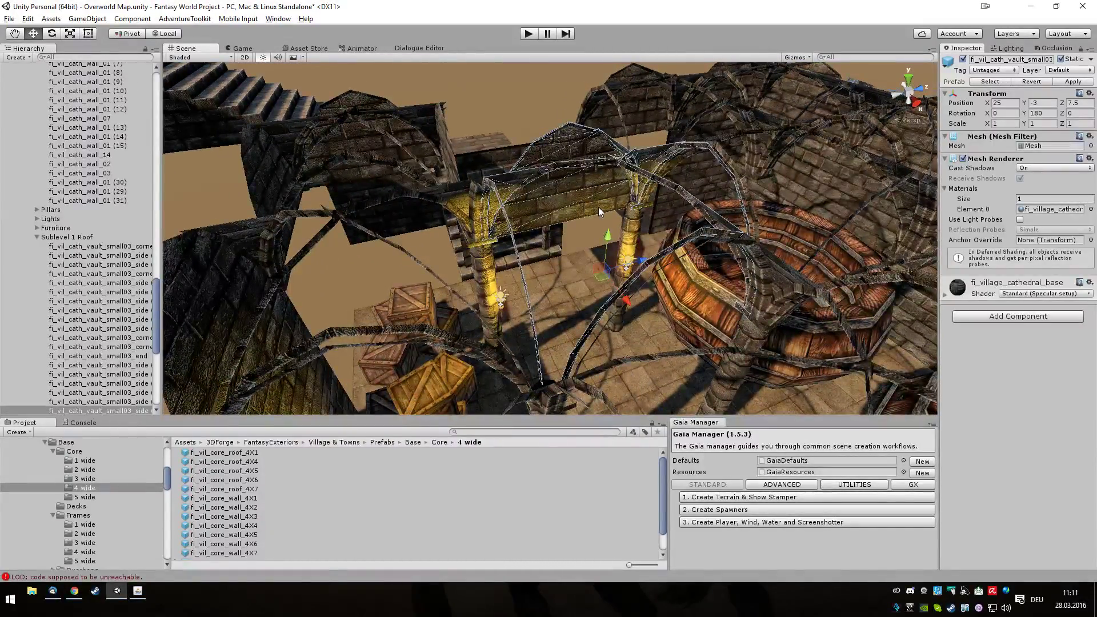
pyautogui.keyDown('alt'); pyautogui.moveTo(598, 207); pyautogui.dragTo(529, 116); pyautogui.keyUp('alt')
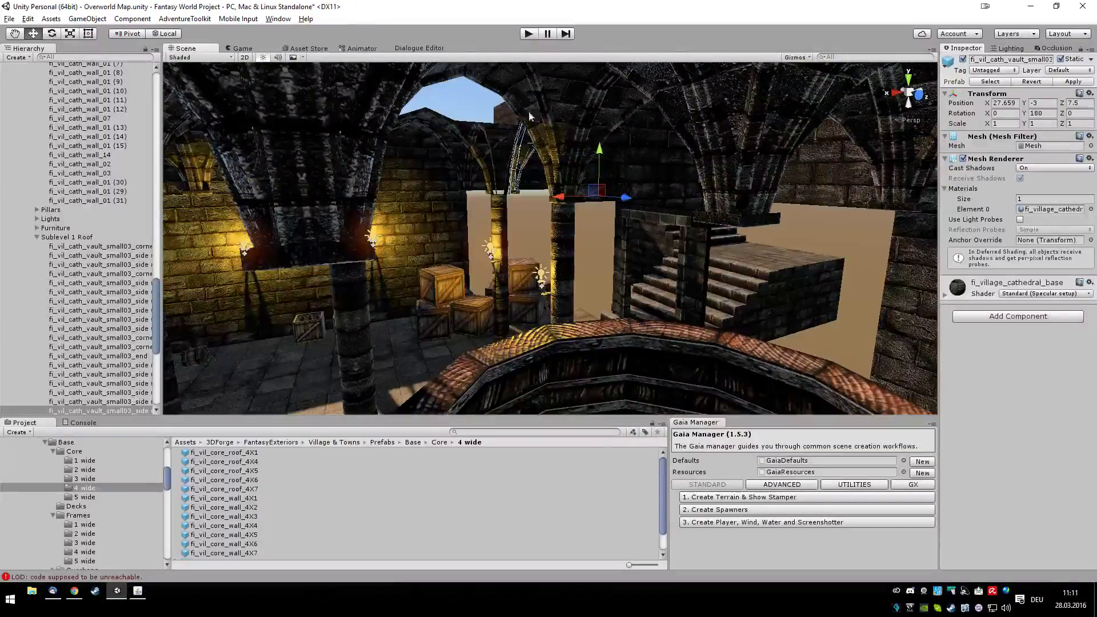
# Delete the end vault piece above the crates, next to the staircase doorway.
pyautogui.click(653, 167)
pyautogui.keyDown('alt'); pyautogui.moveTo(477, 239); pyautogui.dragTo(463, 403); pyautogui.keyUp('alt')
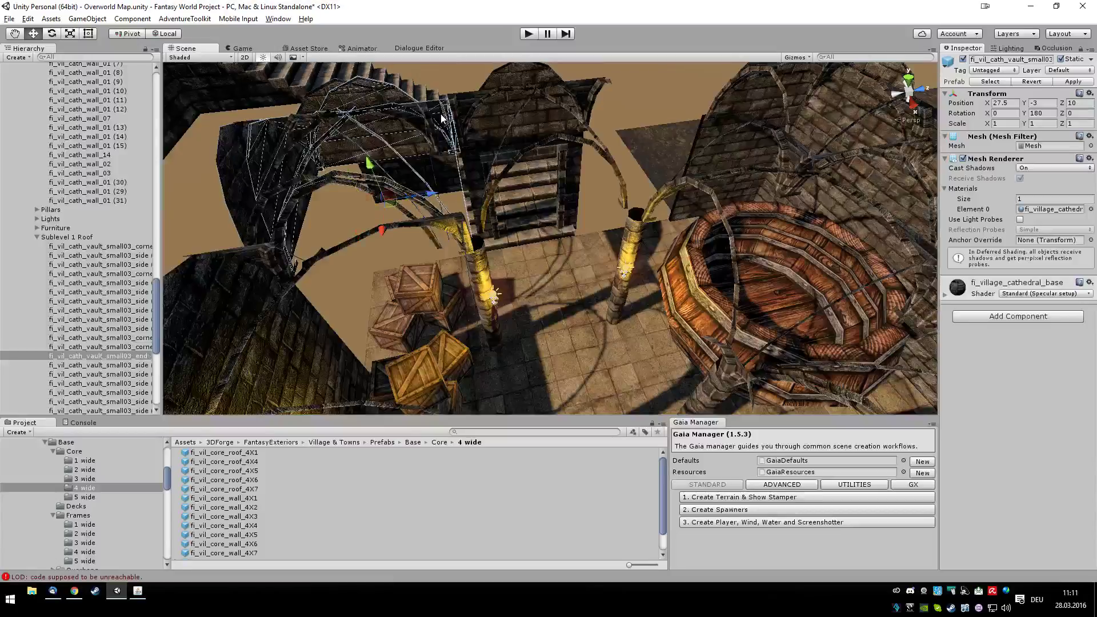
pyautogui.press('Delete')
pyautogui.keyDown('alt'); pyautogui.moveTo(440, 134); pyautogui.dragTo(647, 189); pyautogui.keyUp('alt')
pyautogui.scroll(4, 414, 185)
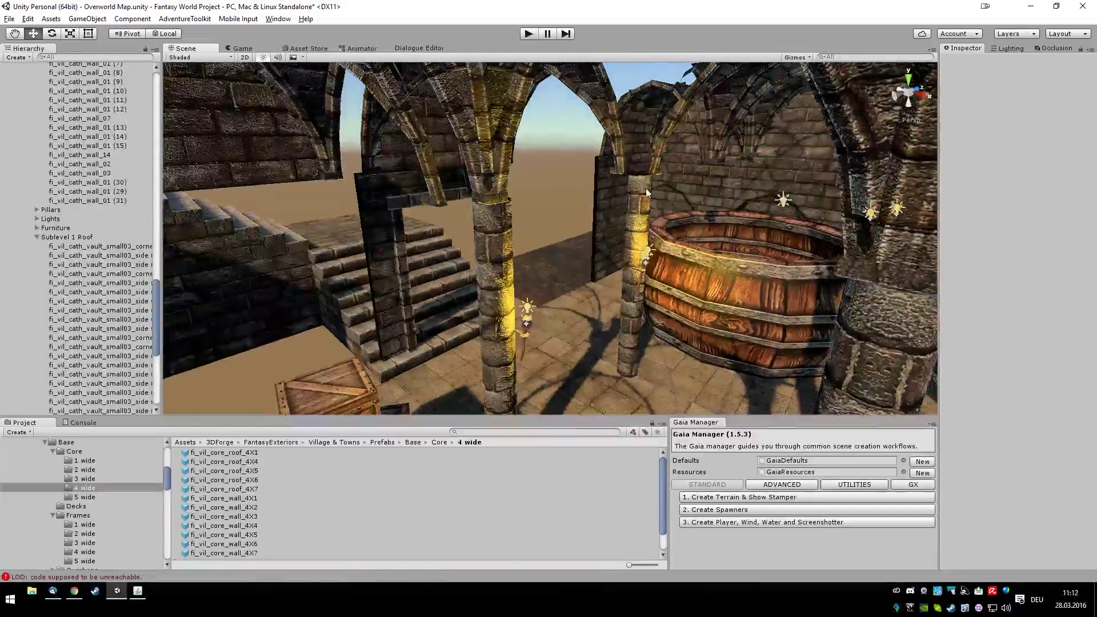
# Duplicate the plain wall fi_vil_cath_wall_01 (8), move the copy near the staircase doorway, and set its Y rotation to 180.
pyautogui.click(612, 217)
pyautogui.scroll(3, 617, 221)
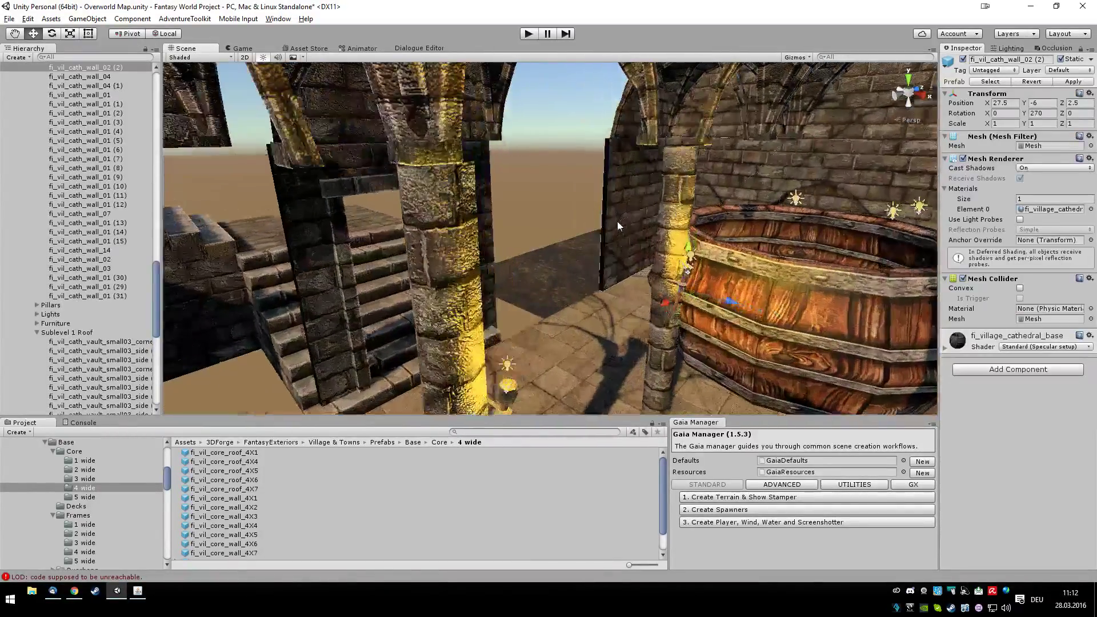
pyautogui.keyDown('alt'); pyautogui.moveTo(631, 234); pyautogui.dragTo(614, 202); pyautogui.keyUp('alt')
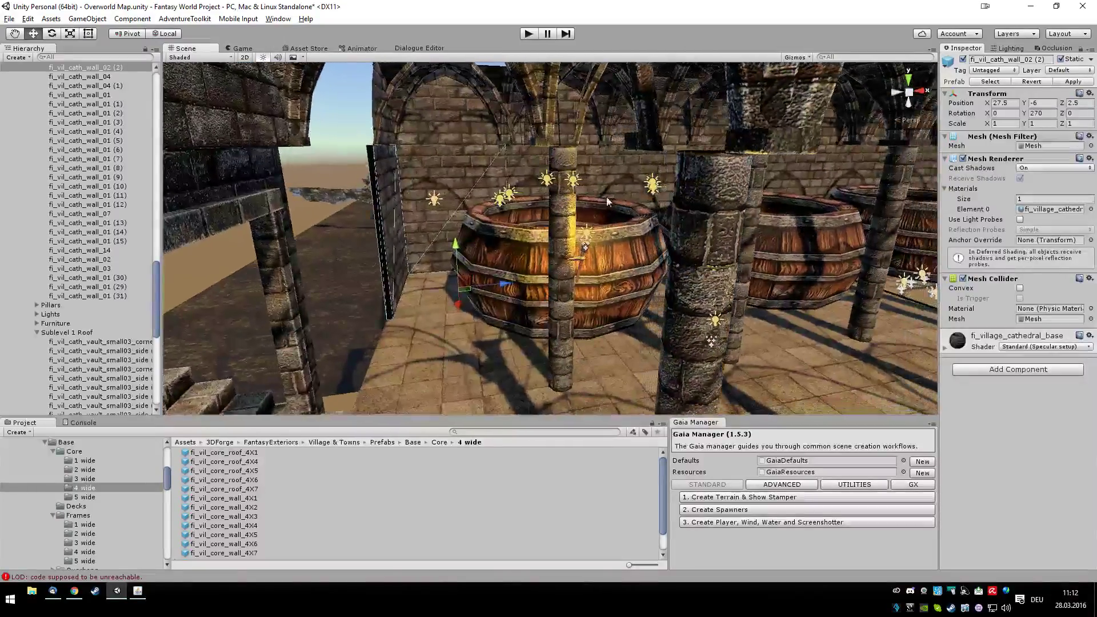
pyautogui.click(590, 169)
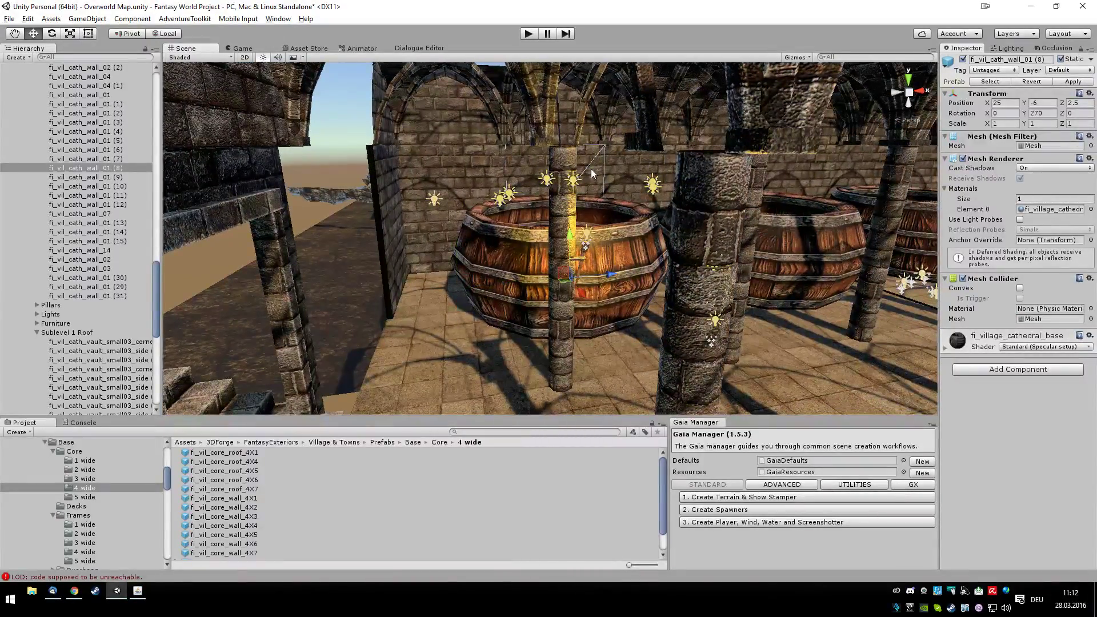
pyautogui.moveTo(588, 298); pyautogui.dragTo(650, 343)
pyautogui.moveTo(707, 390); pyautogui.dragTo(515, 385)
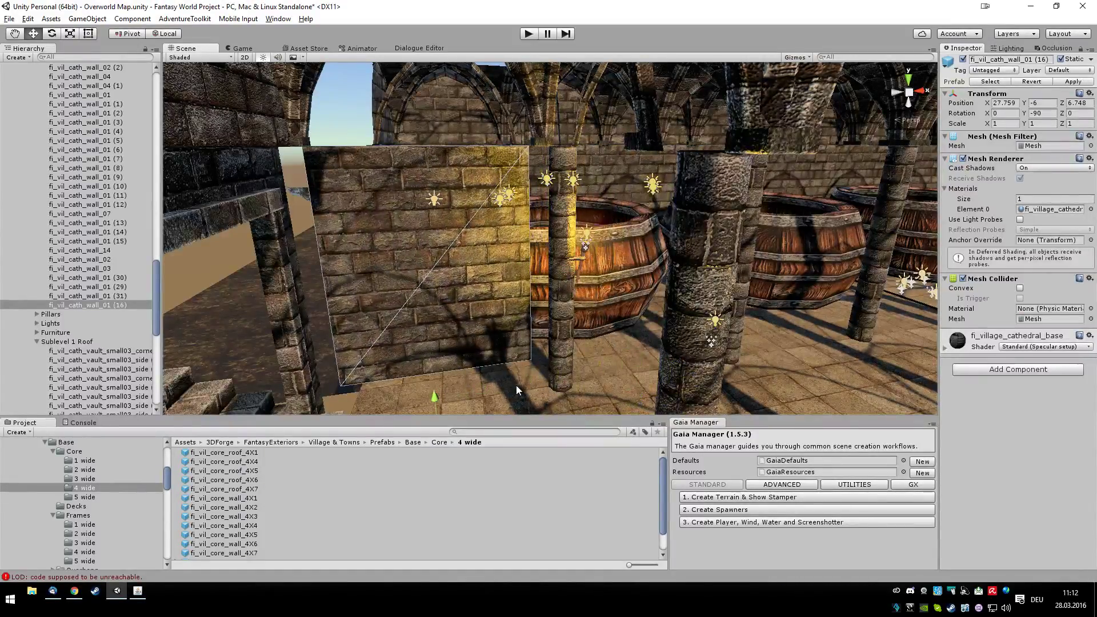
pyautogui.click(1045, 114)
pyautogui.write('180')
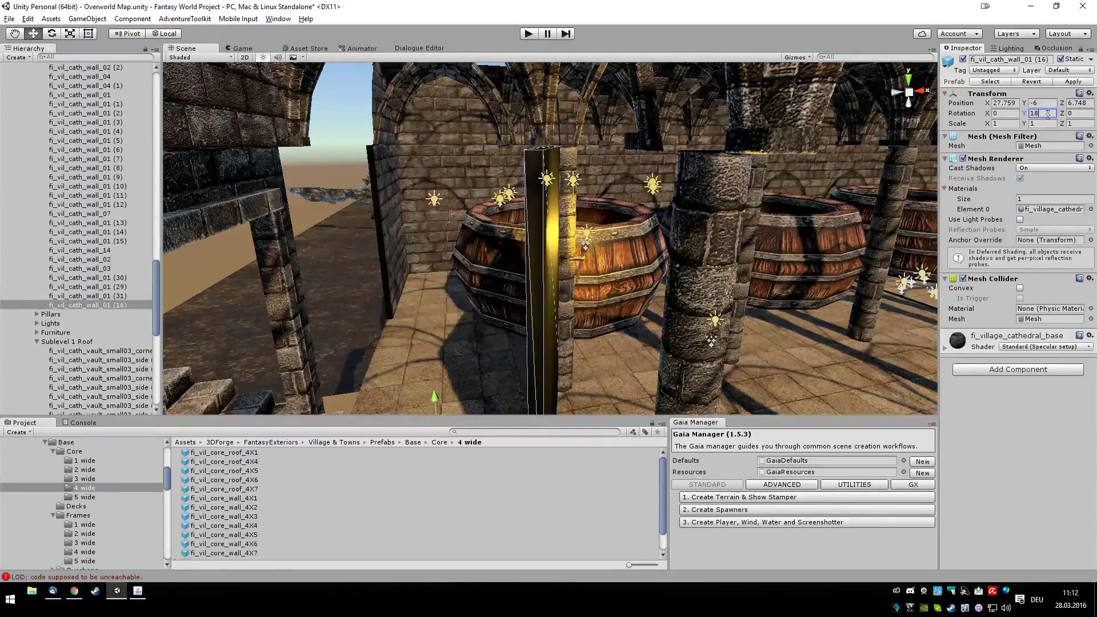
# Align the duplicated wall into the gap between the staircase doorway and the barrel-side corner, at X 27.5 and Z 5.
pyautogui.keyDown('alt'); pyautogui.moveTo(438, 331); pyautogui.dragTo(228, 409); pyautogui.keyUp('alt')
pyautogui.scroll(5, 631, 274)
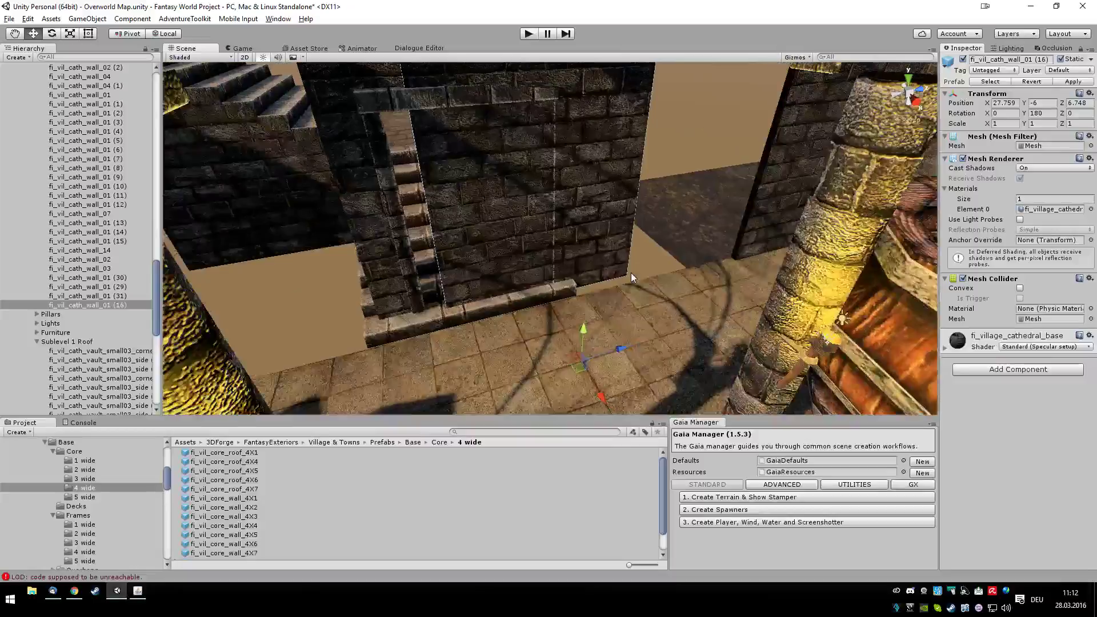
pyautogui.scroll(2, 630, 272)
pyautogui.scroll(2, 664, 263)
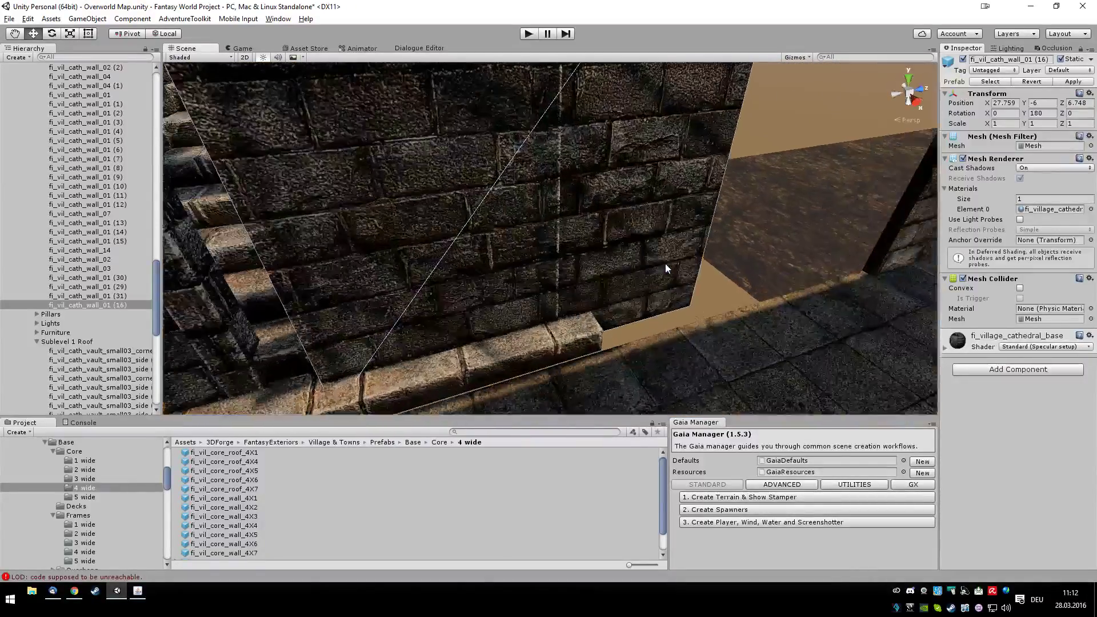
pyautogui.scroll(-2, 667, 267)
pyautogui.scroll(2, 669, 271)
pyautogui.scroll(-2, 669, 270)
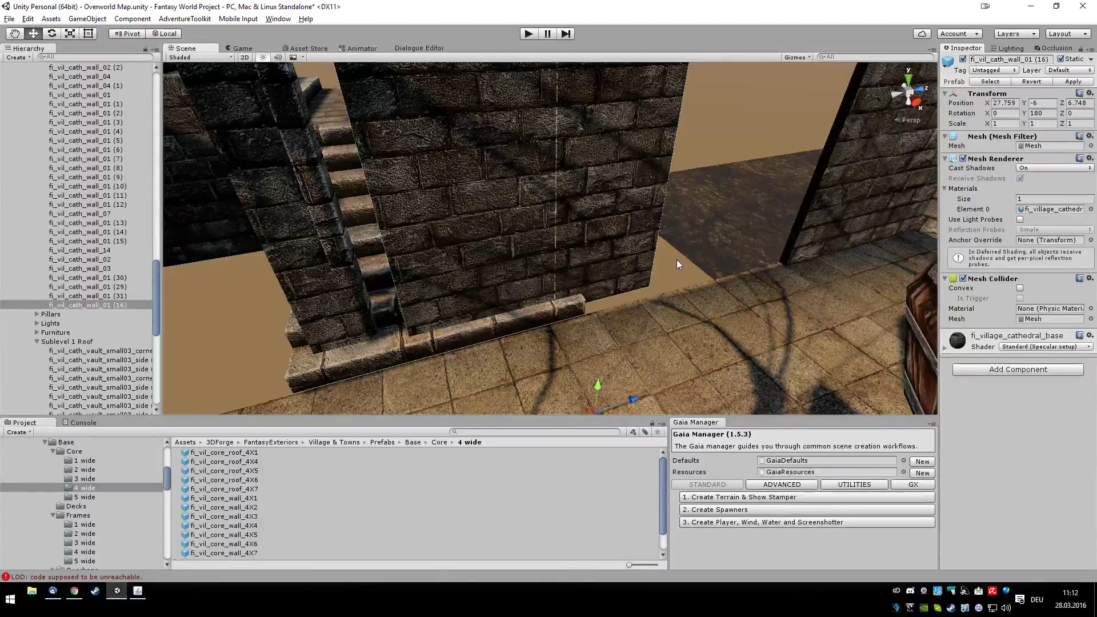
pyautogui.moveTo(658, 292); pyautogui.dragTo(785, 278)
pyautogui.click(624, 269)
pyautogui.moveTo(690, 276); pyautogui.dragTo(790, 270)
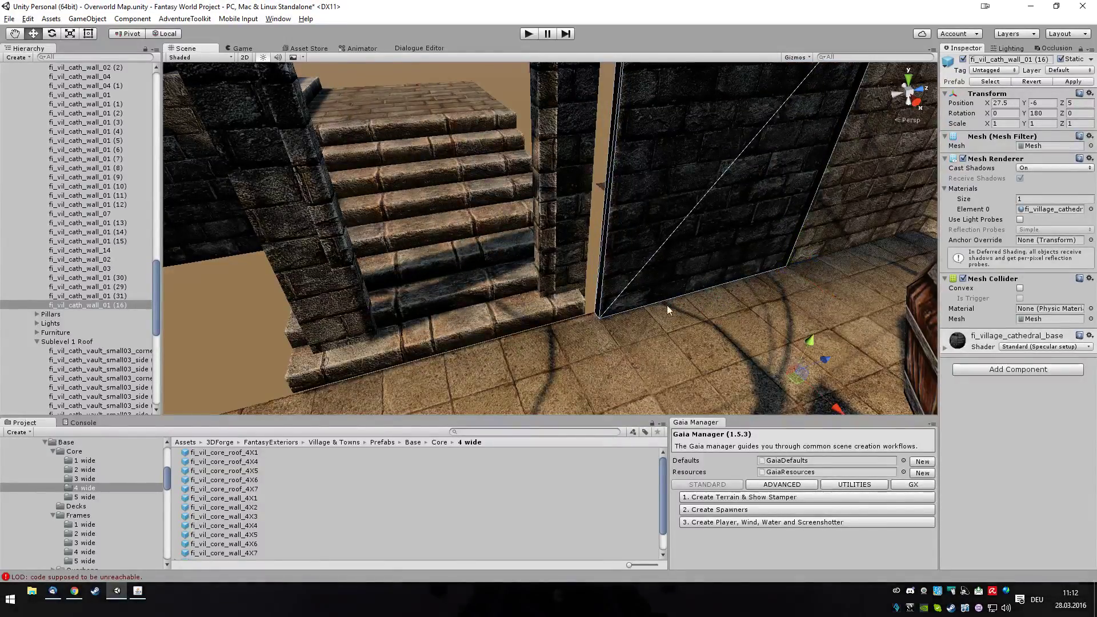
# Move the doorway wall fi_vil_cath_wall_04 back along the X axis to 27.5, flush with the neighbouring wall.
pyautogui.click(577, 266)
pyautogui.scroll(-3, 518, 388)
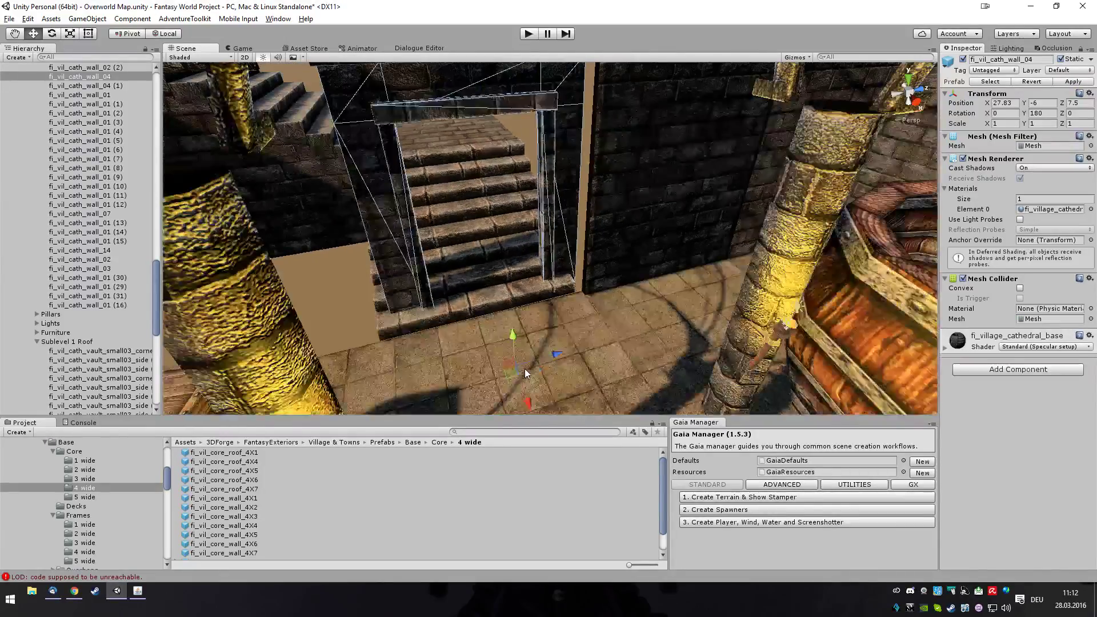
pyautogui.moveTo(529, 403); pyautogui.dragTo(557, 402)
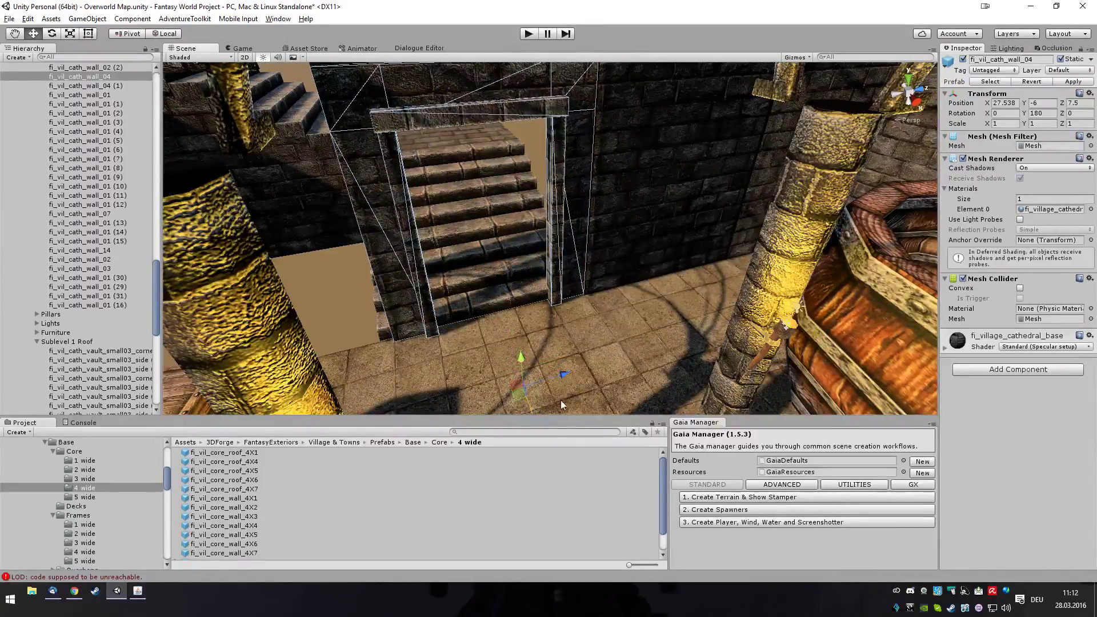
pyautogui.scroll(3, 619, 324)
pyautogui.scroll(3, 619, 323)
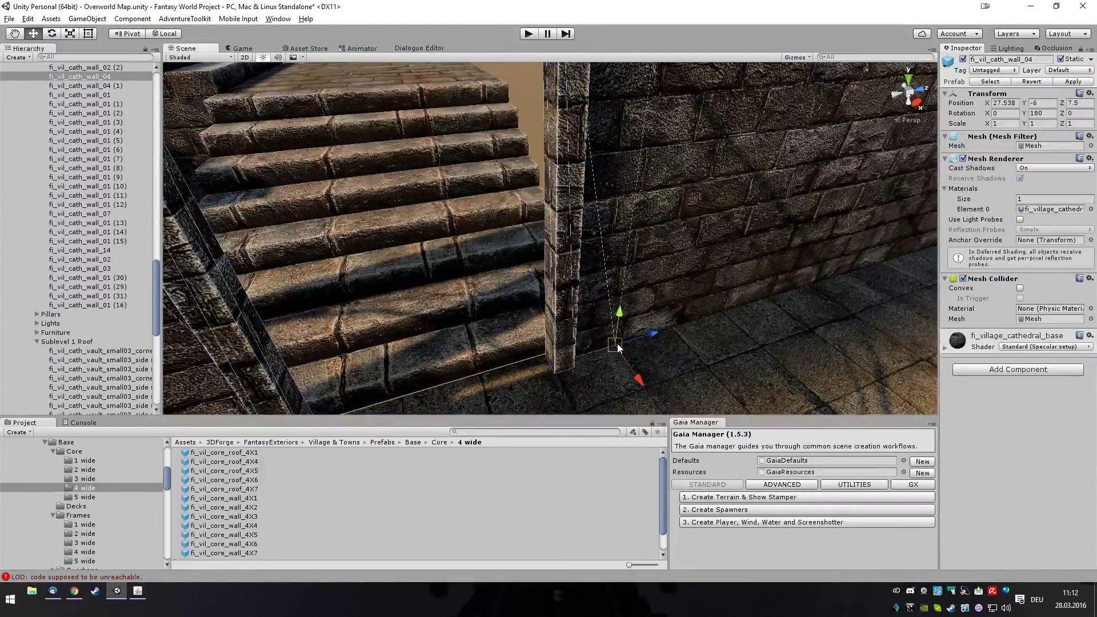
pyautogui.scroll(-5, 626, 365)
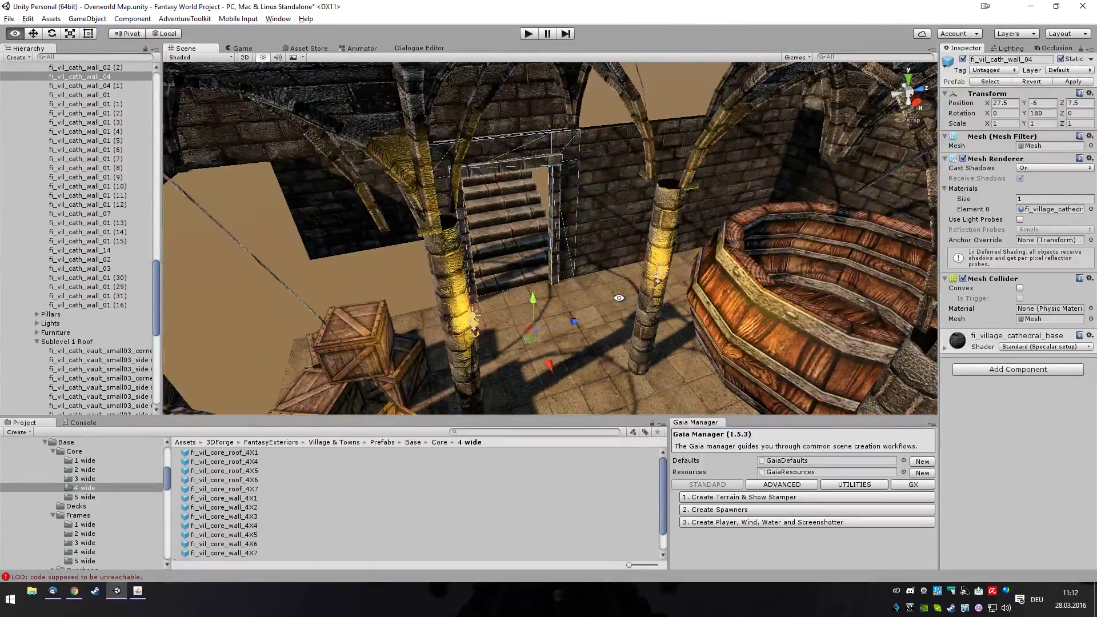
# Reposition the vault piece above the staircase doorway along the X axis and set its X position to 27.5.
pyautogui.moveTo(618, 298)
pyautogui.keyDown('alt'); pyautogui.mouseDown()
pyautogui.moveTo(520, 280)
pyautogui.moveTo(755, 244)
pyautogui.moveTo(499, 281)
pyautogui.moveTo(527, 250)
pyautogui.moveTo(736, 173)
pyautogui.moveTo(1063, 196)
pyautogui.moveTo(1012, 450)
pyautogui.moveTo(952, 416)
pyautogui.moveTo(1094, 366)
pyautogui.moveTo(33, 301)
pyautogui.moveTo(629, 294)
pyautogui.mouseUp(); pyautogui.keyUp('alt')
pyautogui.scroll(-10, 500, 283)
pyautogui.scroll(18, 623, 295)
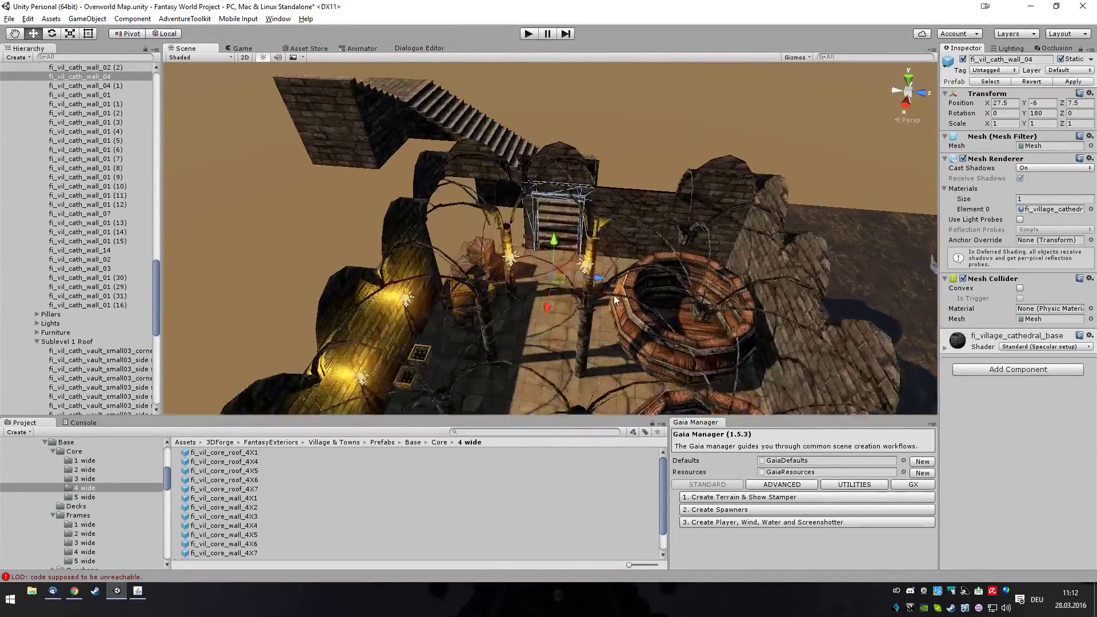
pyautogui.keyDown('alt'); pyautogui.moveTo(560, 243); pyautogui.dragTo(856, 308); pyautogui.keyUp('alt')
pyautogui.click(888, 307)
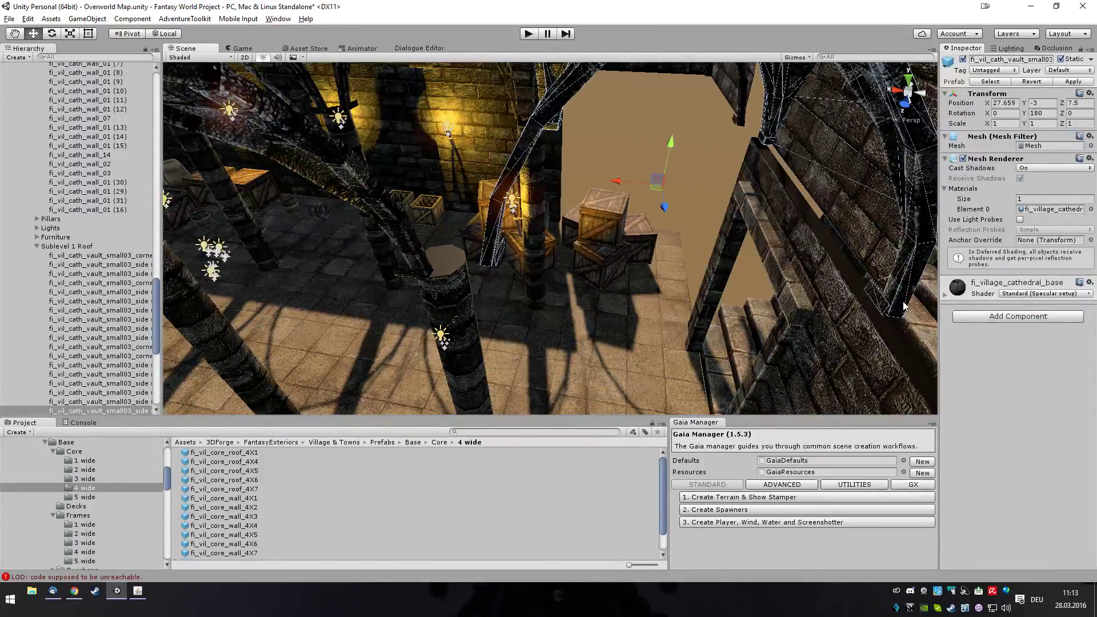
pyautogui.moveTo(880, 318); pyautogui.dragTo(732, 288)
pyautogui.scroll(-3, 864, 321)
pyautogui.scroll(3, 733, 287)
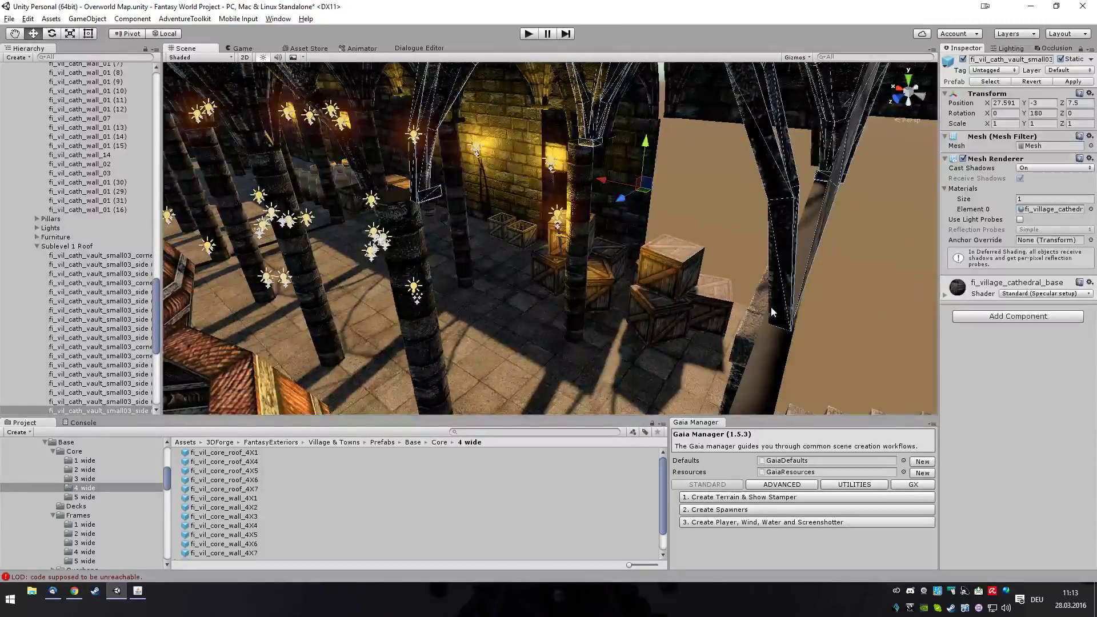
pyautogui.scroll(-2, 770, 307)
pyautogui.moveTo(584, 196); pyautogui.dragTo(558, 195)
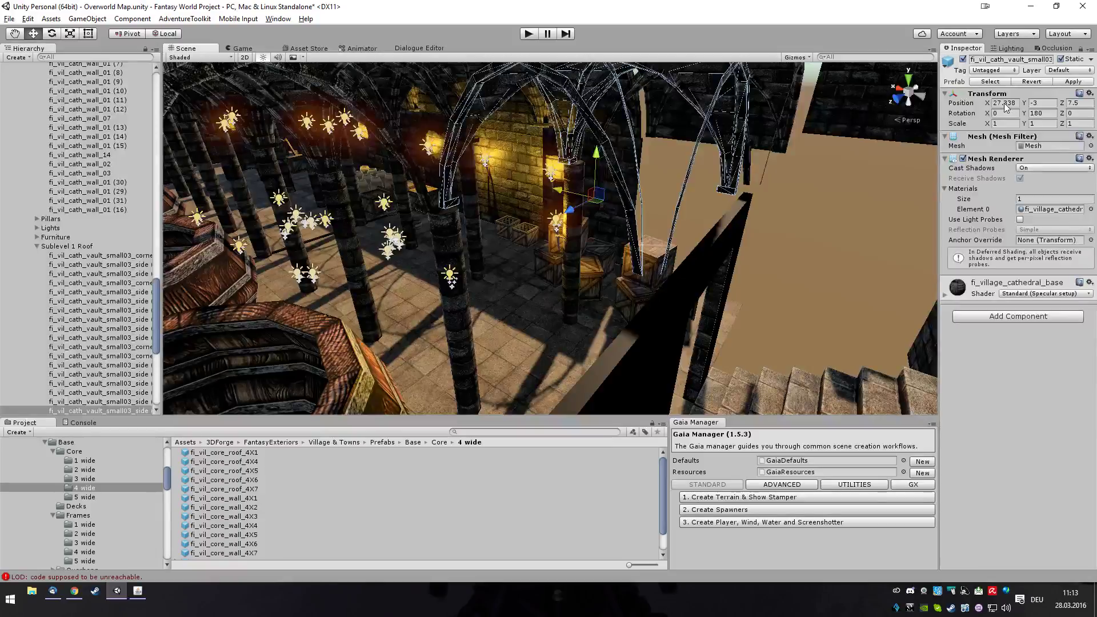
pyautogui.write('27.5')
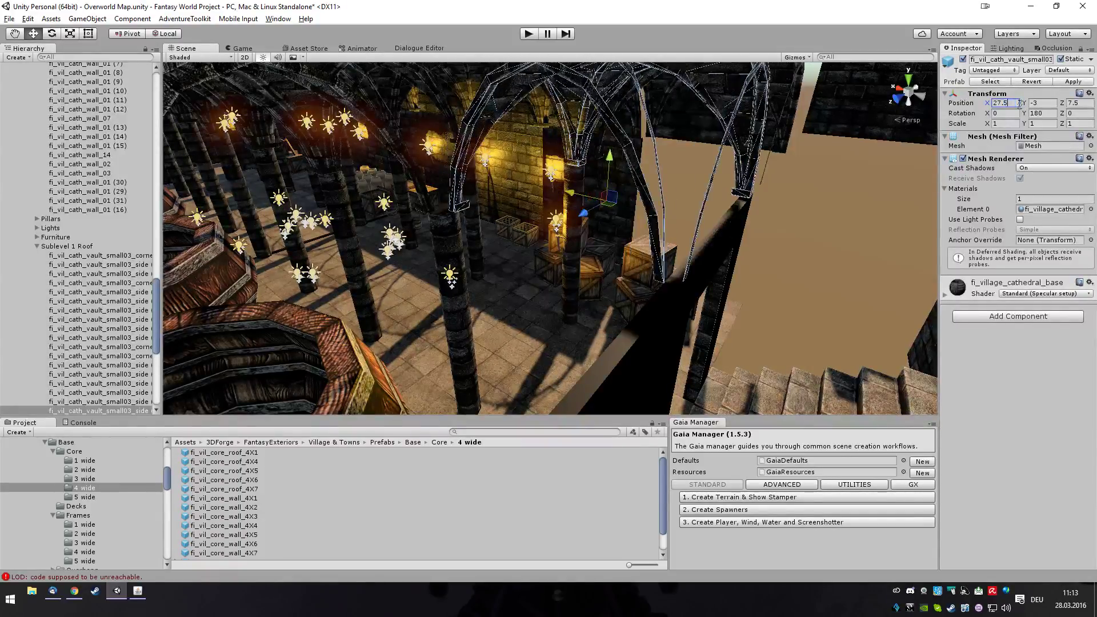
# Duplicate the doorway vault piece and move the copy along the Z axis to about 5, above the new plain wall.
pyautogui.keyDown('alt'); pyautogui.moveTo(786, 254); pyautogui.dragTo(119, 258); pyautogui.keyUp('alt')
pyautogui.moveTo(119, 260); pyautogui.dragTo(42, 162, button='right')
pyautogui.scroll(-6, 38, 161)
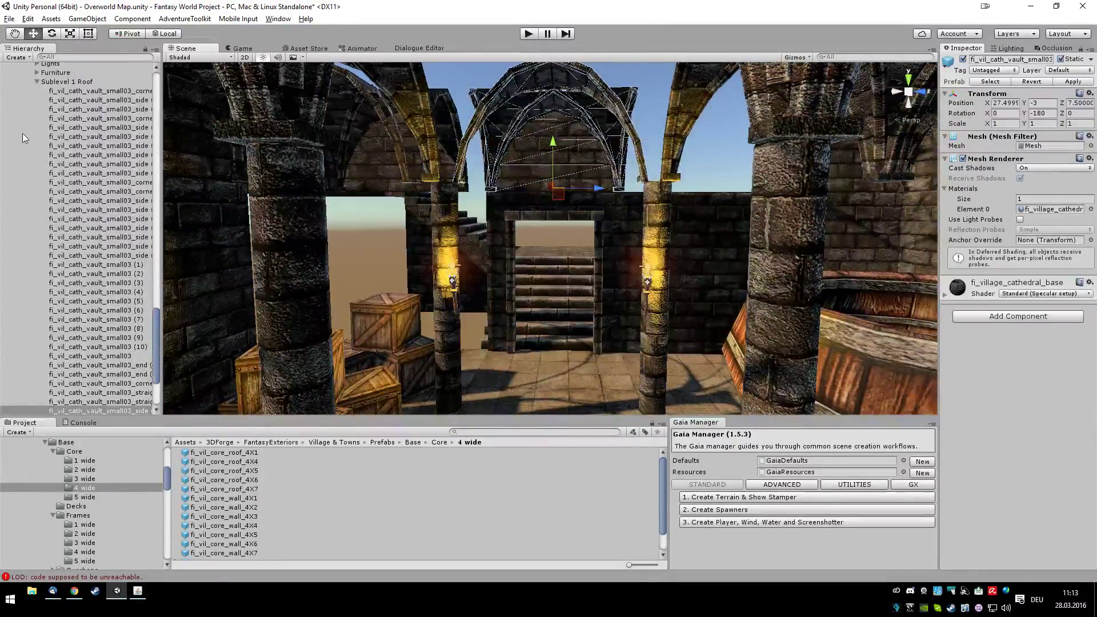
pyautogui.moveTo(598, 190); pyautogui.dragTo(763, 184)
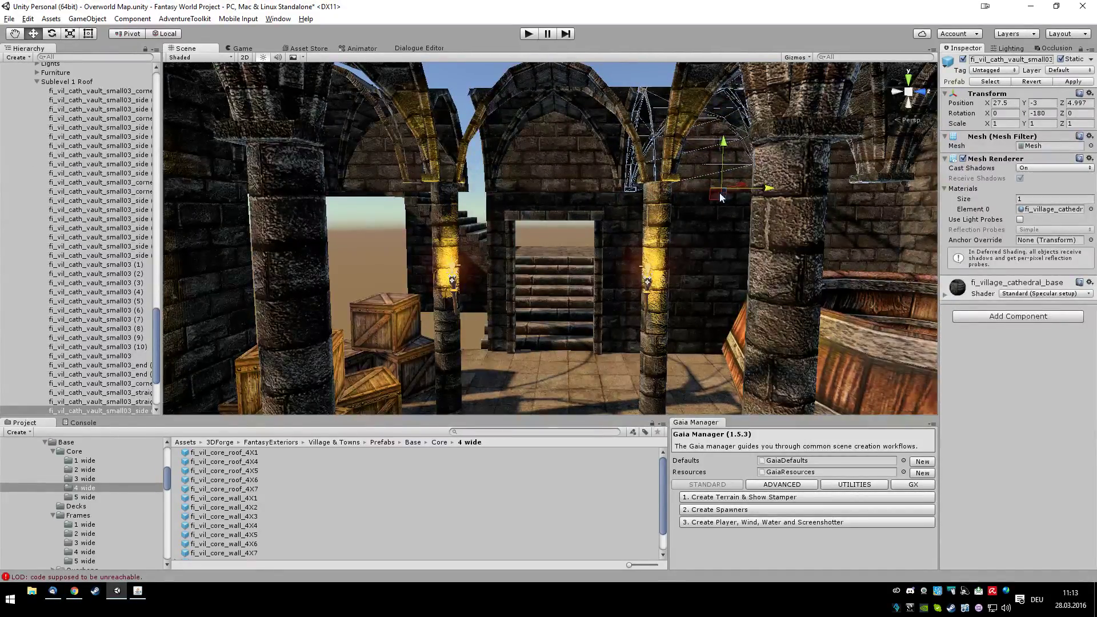
# Set the Z position of the copied vault piece above the plain wall to 5 and deselect it.
pyautogui.keyDown('alt'); pyautogui.moveTo(659, 169); pyautogui.dragTo(642, 88); pyautogui.keyUp('alt')
pyautogui.scroll(10, 700, 100)
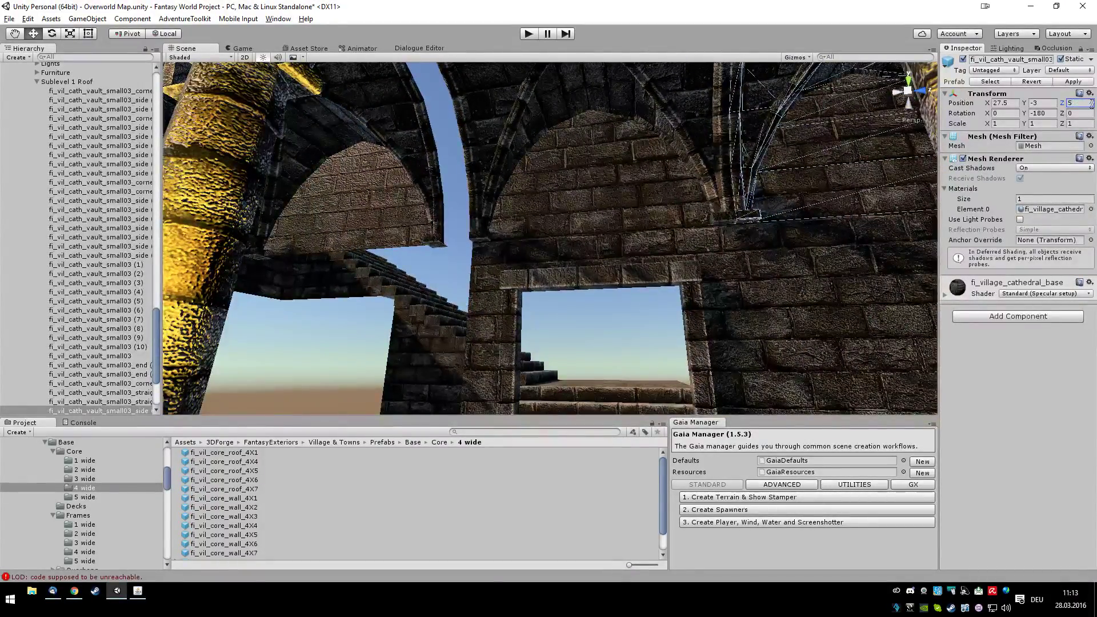
pyautogui.click(590, 323)
# Examine the basement from above and up close to check how the rebuilt walls and vaults meet the stone staircase.
pyautogui.keyDown('alt'); pyautogui.moveTo(604, 320); pyautogui.dragTo(633, 371); pyautogui.keyUp('alt')
pyautogui.scroll(-3, 508, 330)
pyautogui.scroll(-1, 509, 330)
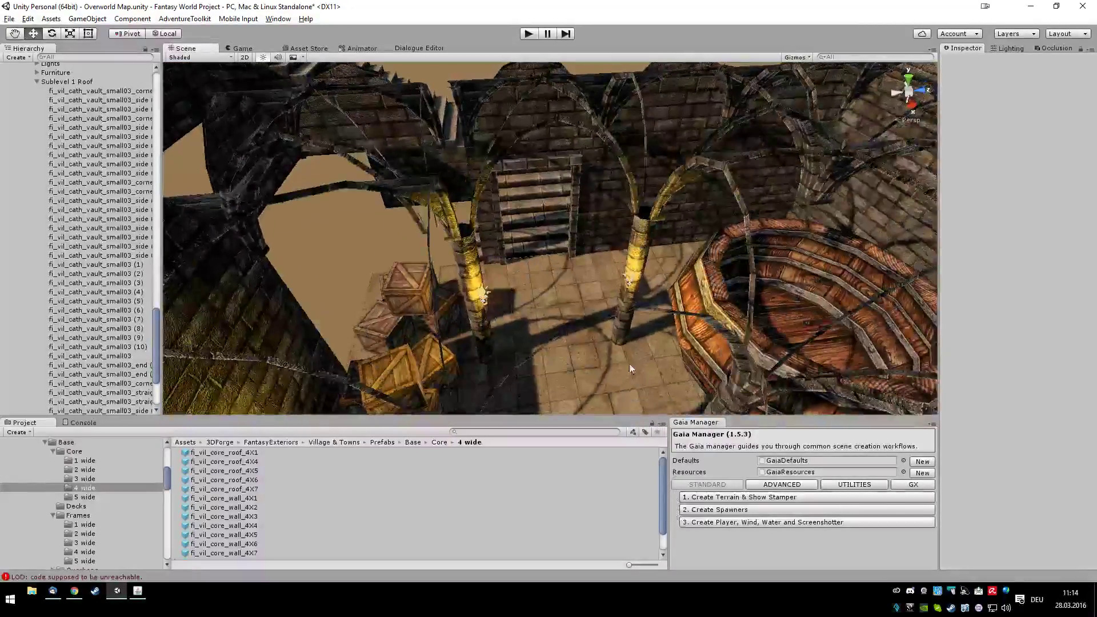
pyautogui.scroll(-5, 577, 290)
pyautogui.scroll(-3, 577, 290)
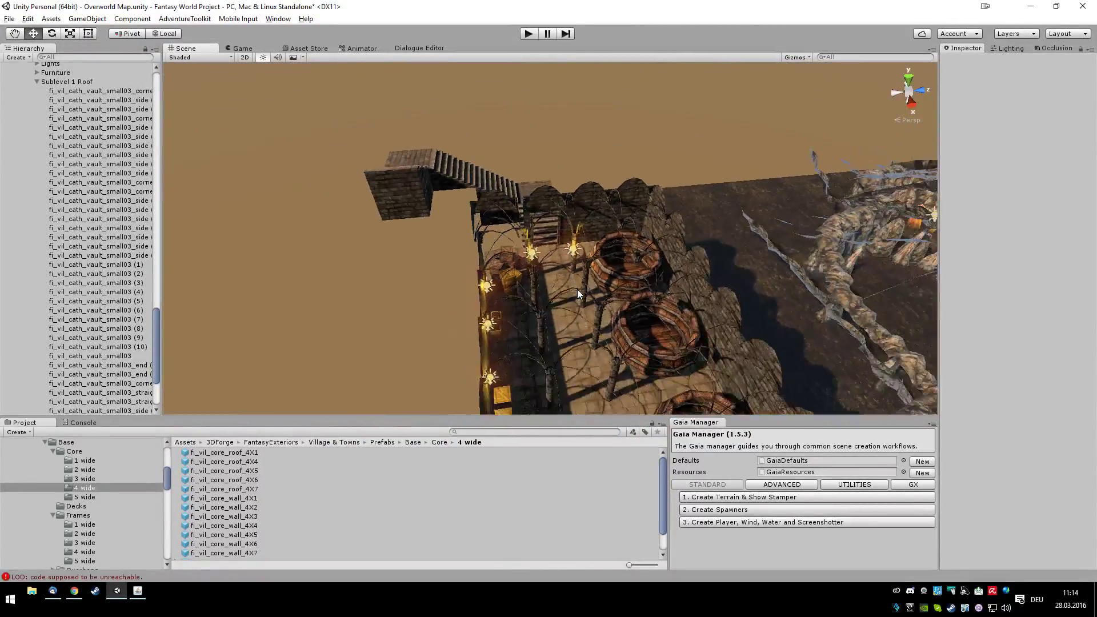
pyautogui.keyDown('alt'); pyautogui.moveTo(571, 293); pyautogui.dragTo(547, 277); pyautogui.keyUp('alt')
pyautogui.scroll(5, 550, 230)
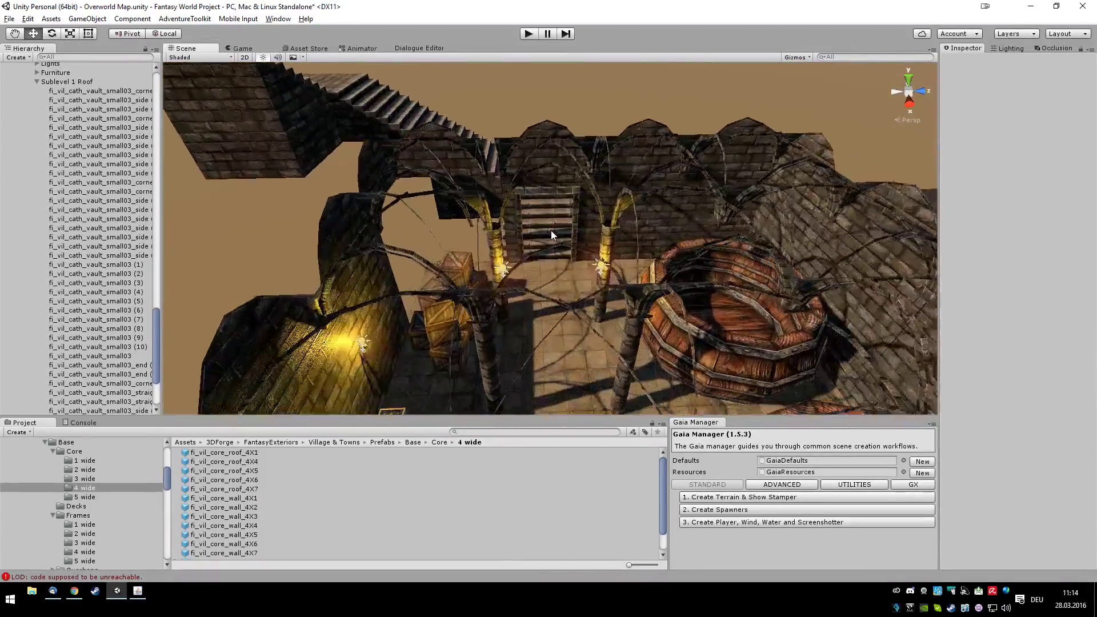
pyautogui.scroll(5, 551, 234)
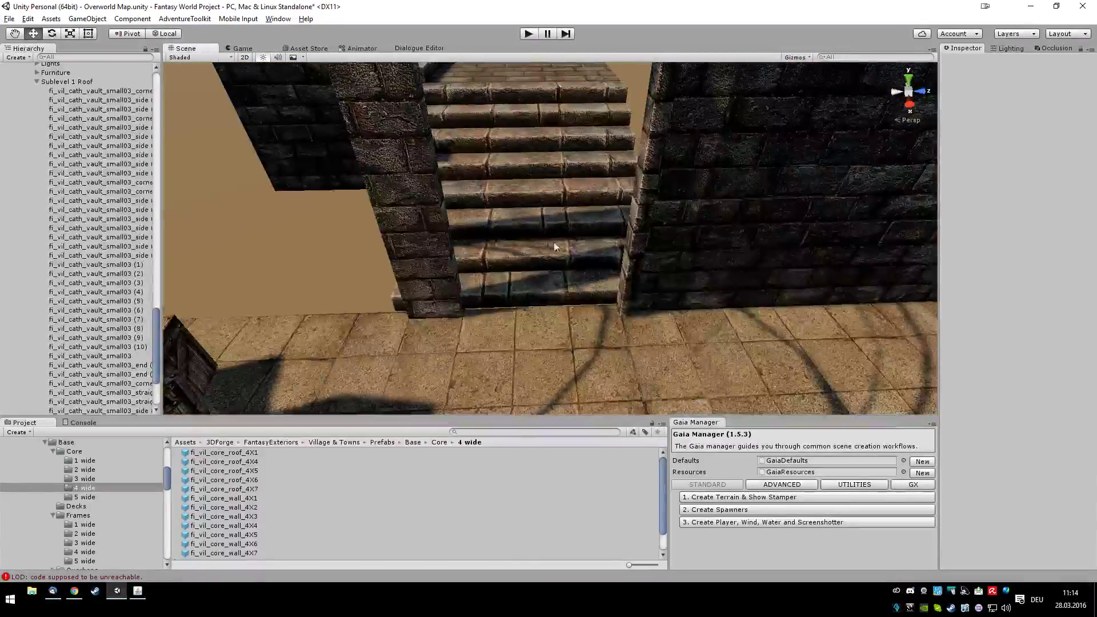
# Duplicate the plain wall on the barrel side of the doorway and place the copy on the crate side at X 27.5, Z 10.
pyautogui.scroll(-8, 791, 205)
pyautogui.click(668, 189)
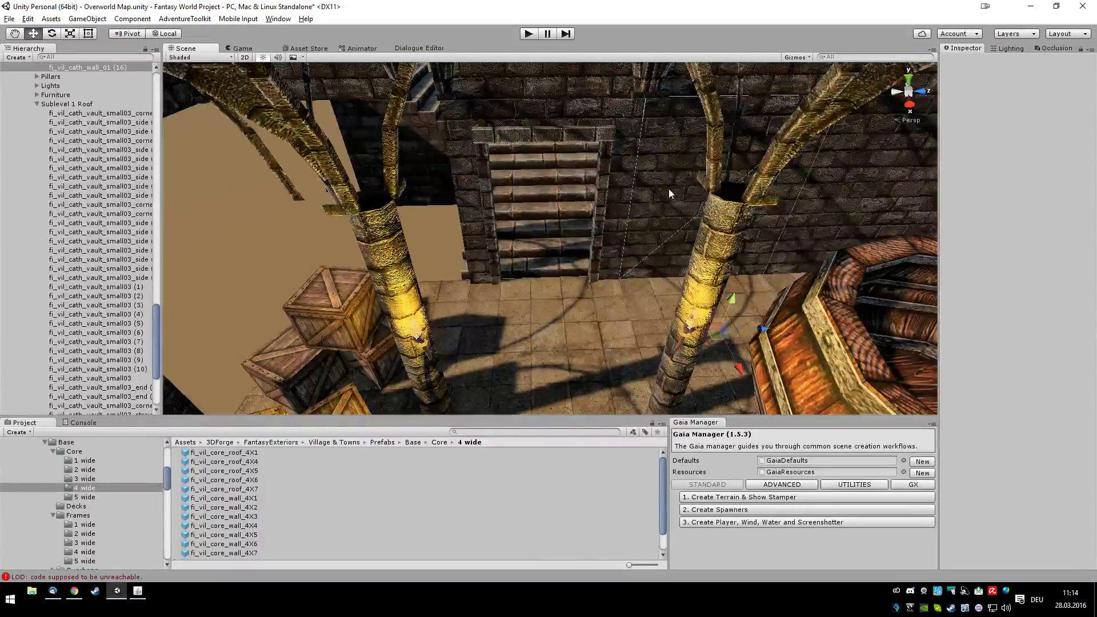
pyautogui.hotkey('ctrl', 'd')
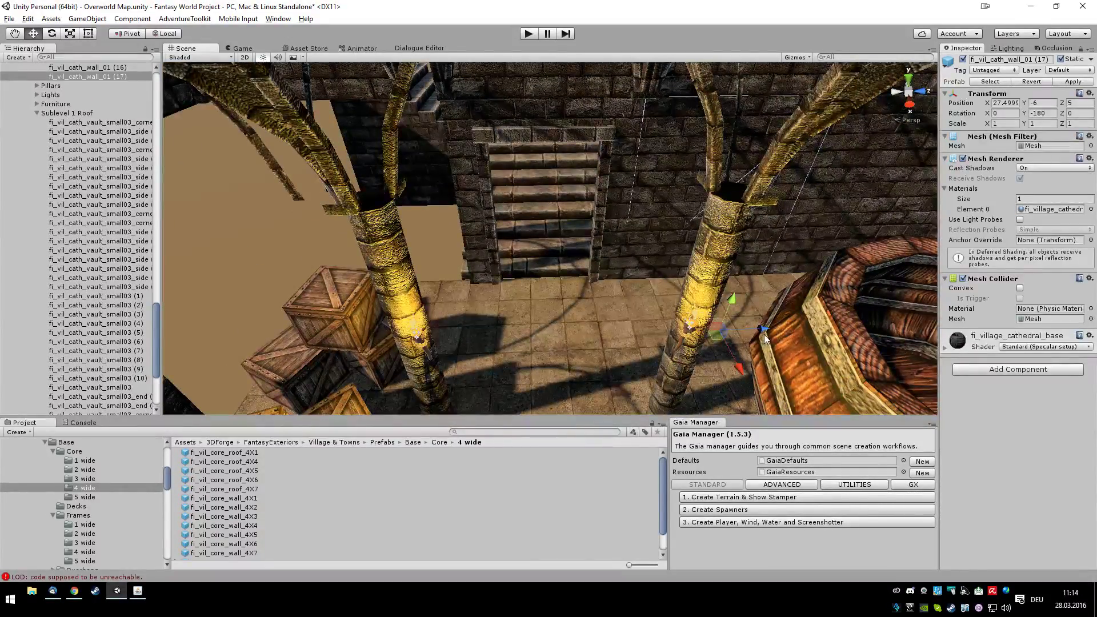
pyautogui.moveTo(764, 334); pyautogui.dragTo(429, 321)
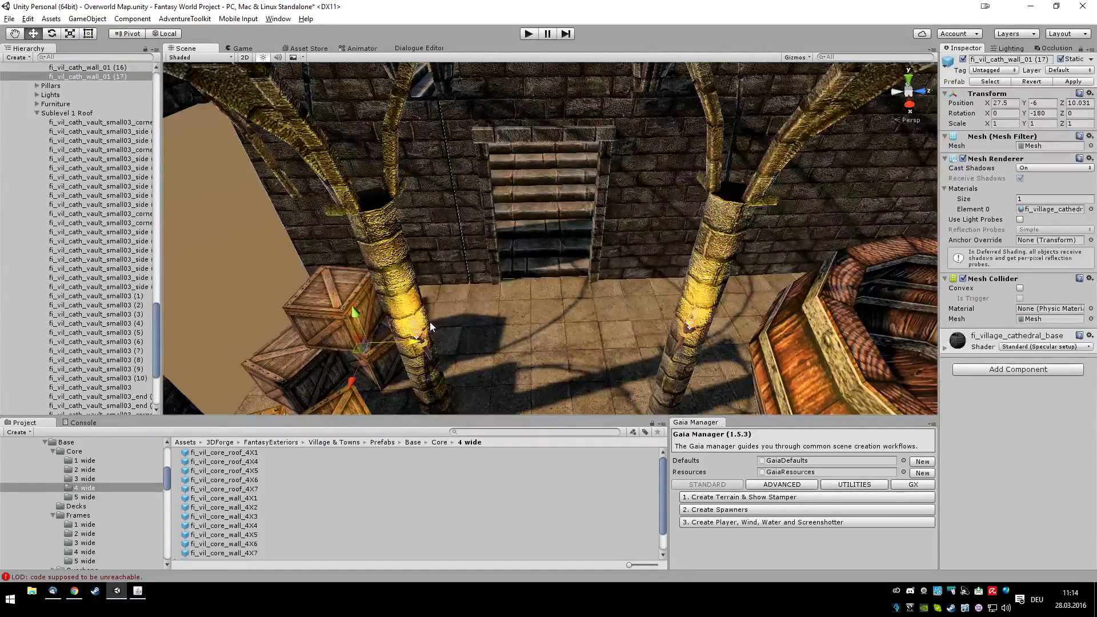
pyautogui.scroll(6, 478, 270)
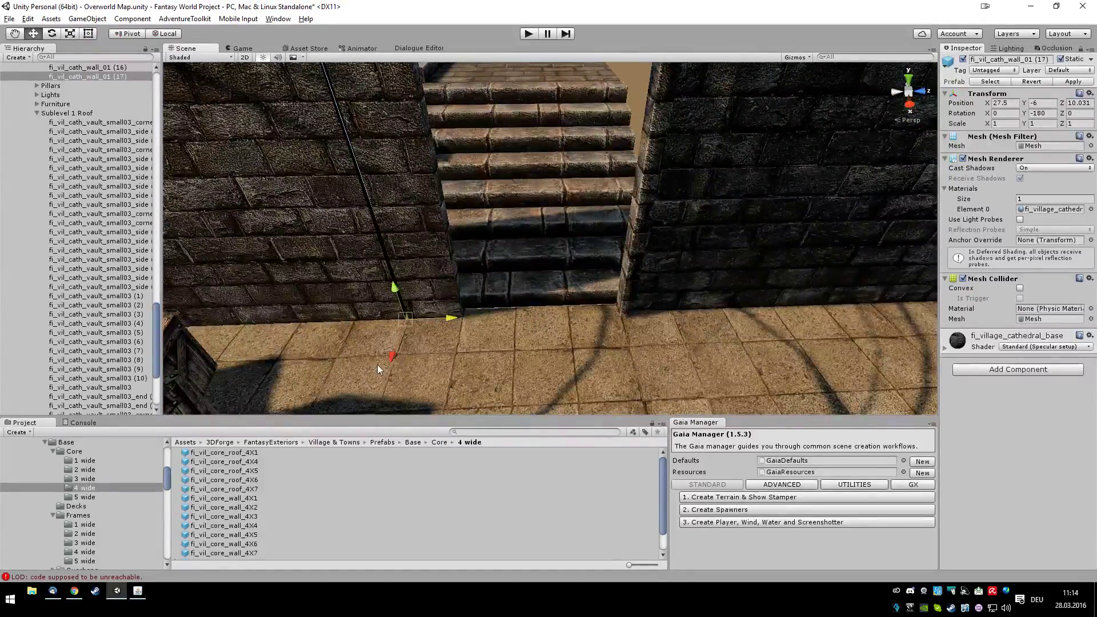
pyautogui.moveTo(404, 316); pyautogui.dragTo(409, 319)
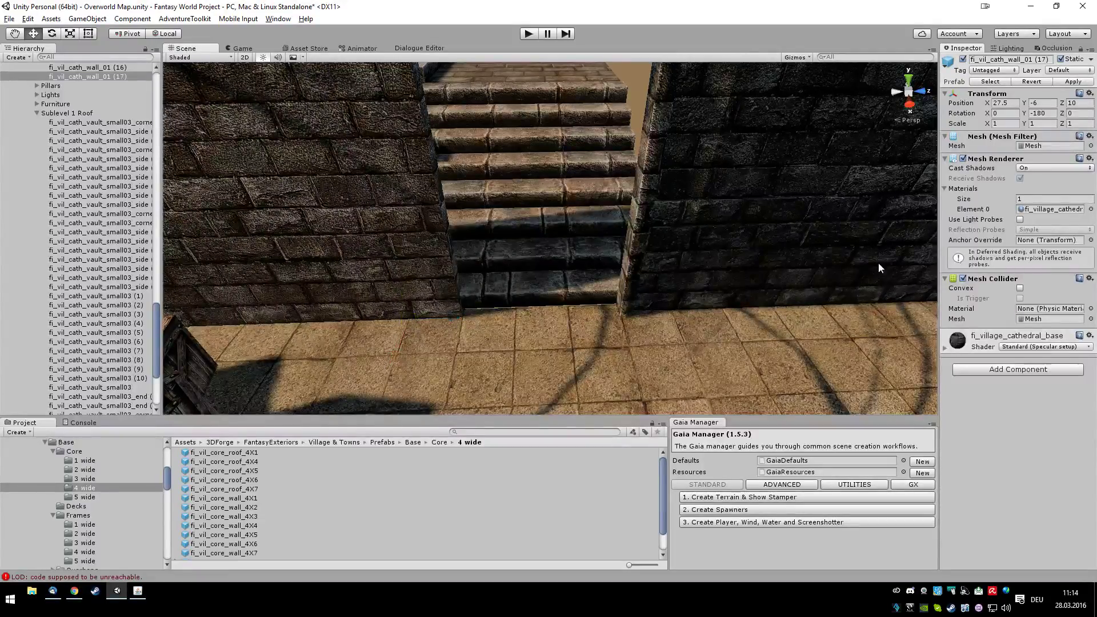
# Duplicate the doorway wall fi_vil_cath_wall_04 and set the copy's Y rotation to 0.
pyautogui.moveTo(614, 176); pyautogui.dragTo(506, 169, button='right')
pyautogui.click(504, 173)
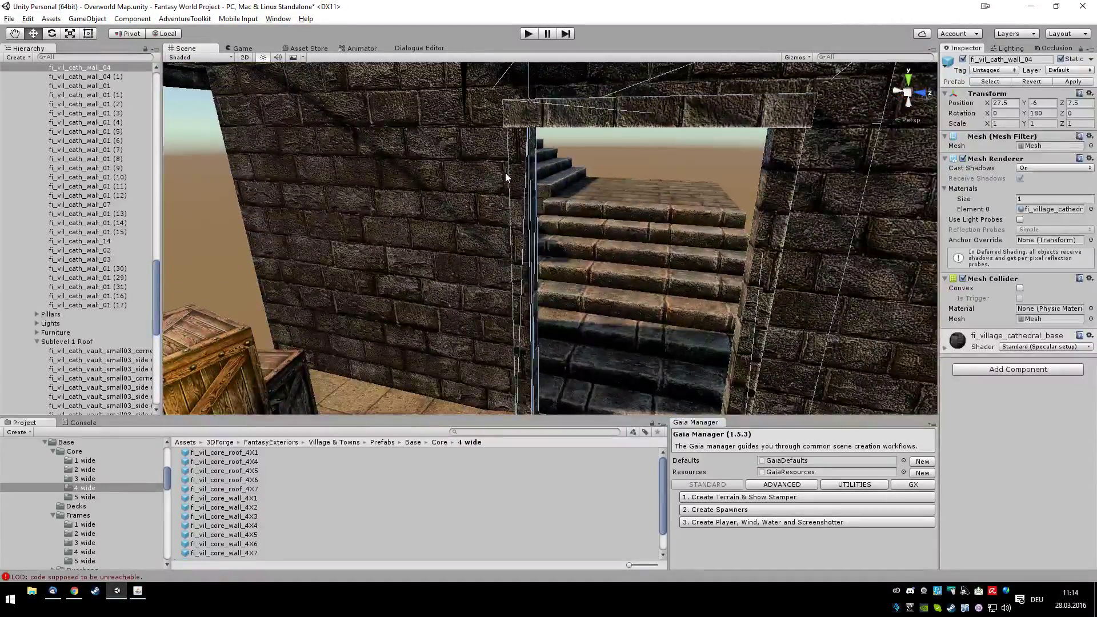
pyautogui.hotkey('ctrl', 'd')
pyautogui.moveTo(549, 203); pyautogui.dragTo(614, 330, button='right')
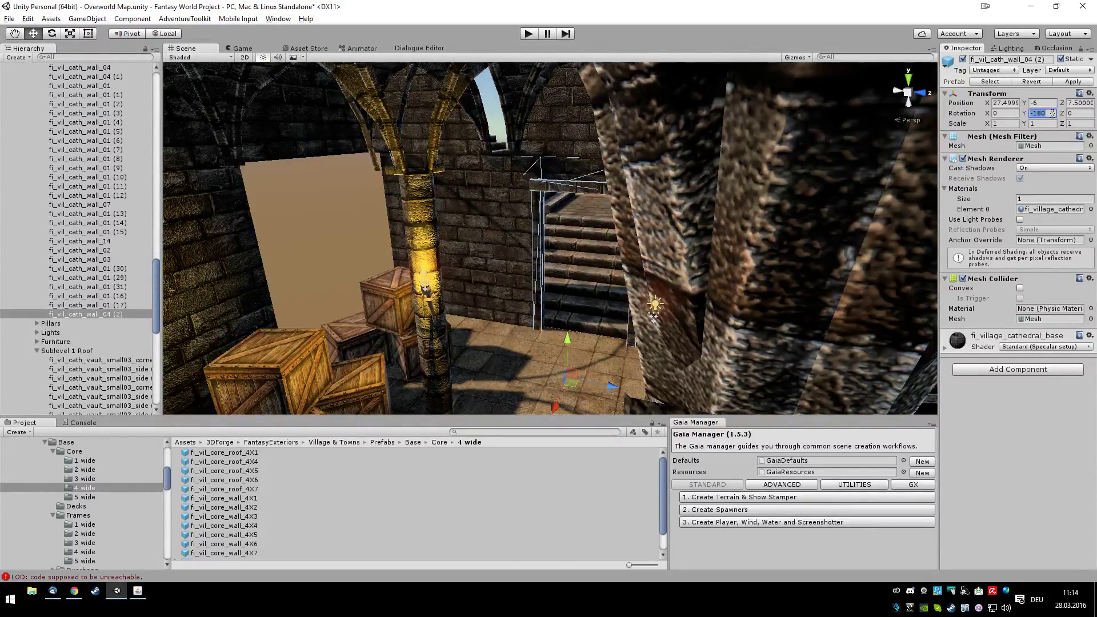
pyautogui.write('0')
# Move the rotated doorway wall copy along the X axis to 30, onto the staircase side of the basement wall.
pyautogui.keyDown('alt'); pyautogui.moveTo(714, 322); pyautogui.dragTo(385, 377); pyautogui.keyUp('alt')
pyautogui.scroll(-10, 492, 362)
pyautogui.scroll(-1, 493, 362)
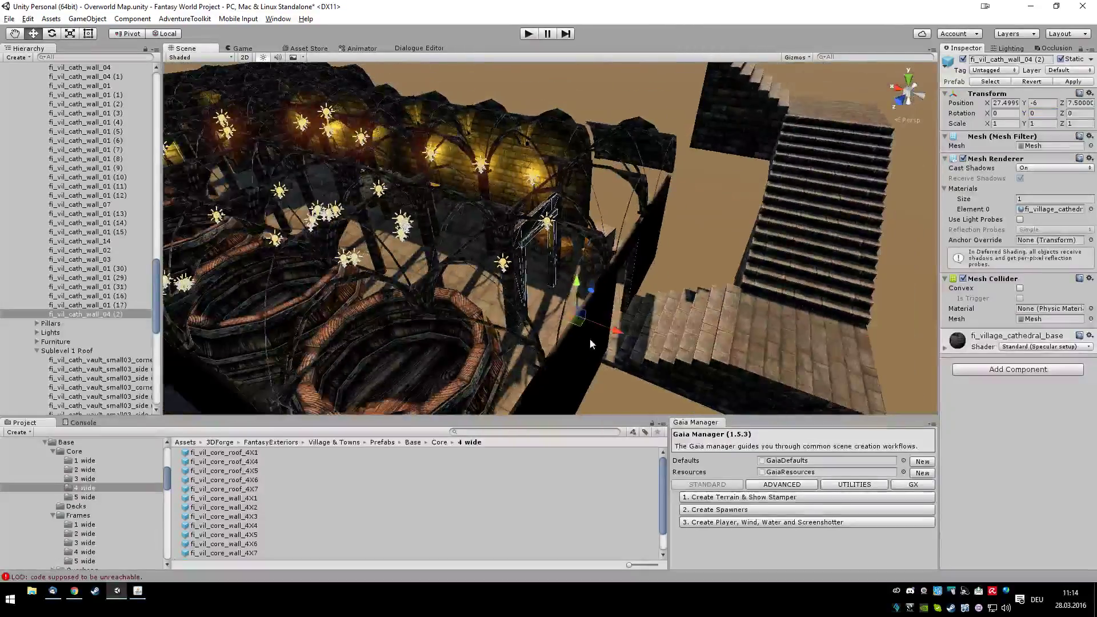
pyautogui.moveTo(710, 340); pyautogui.dragTo(642, 322, button='right')
pyautogui.scroll(5, 642, 322)
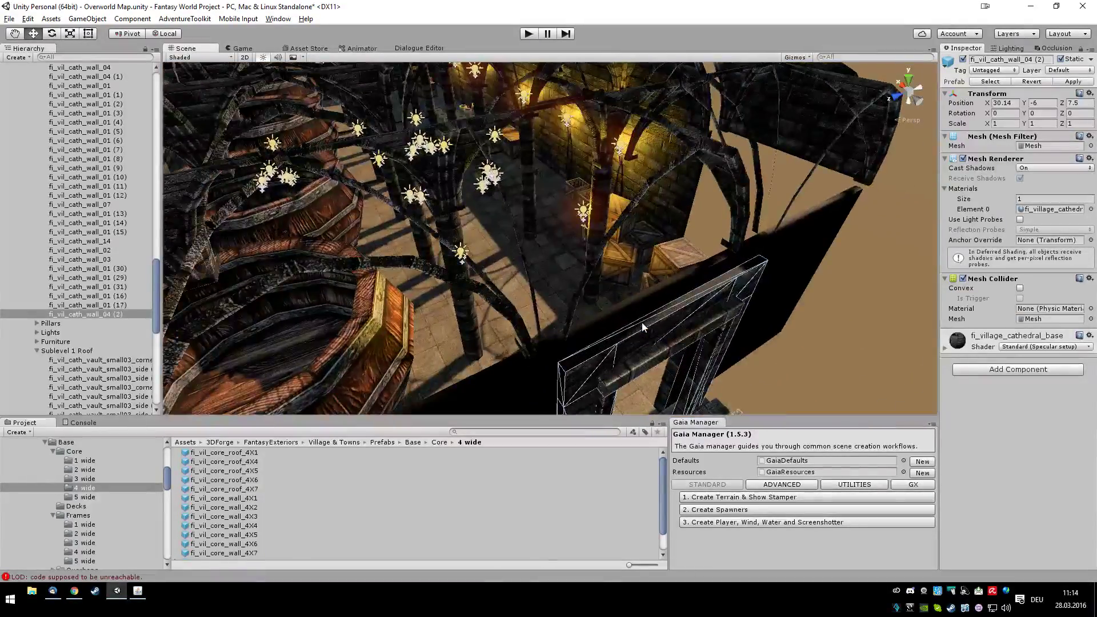
pyautogui.moveTo(560, 365); pyautogui.dragTo(551, 356)
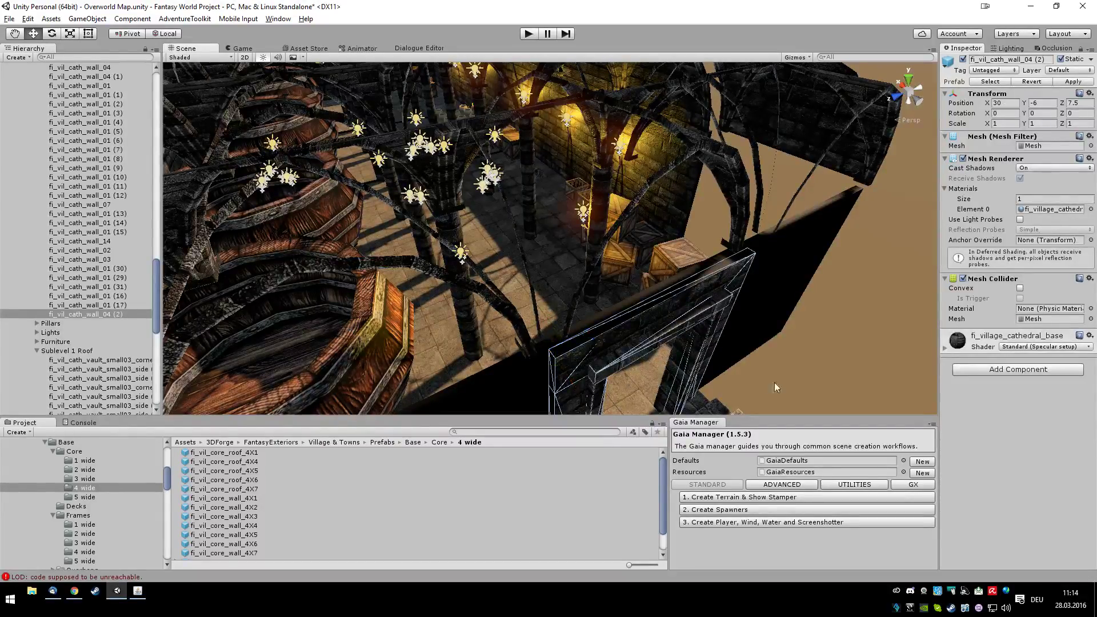
pyautogui.moveTo(808, 382); pyautogui.dragTo(598, 436, button='right')
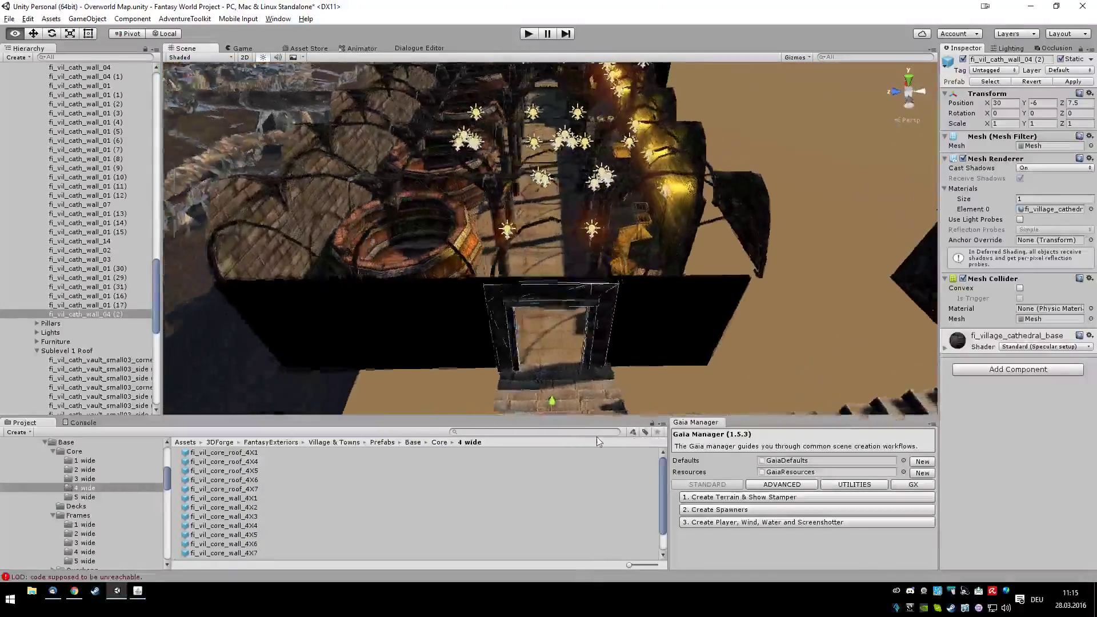